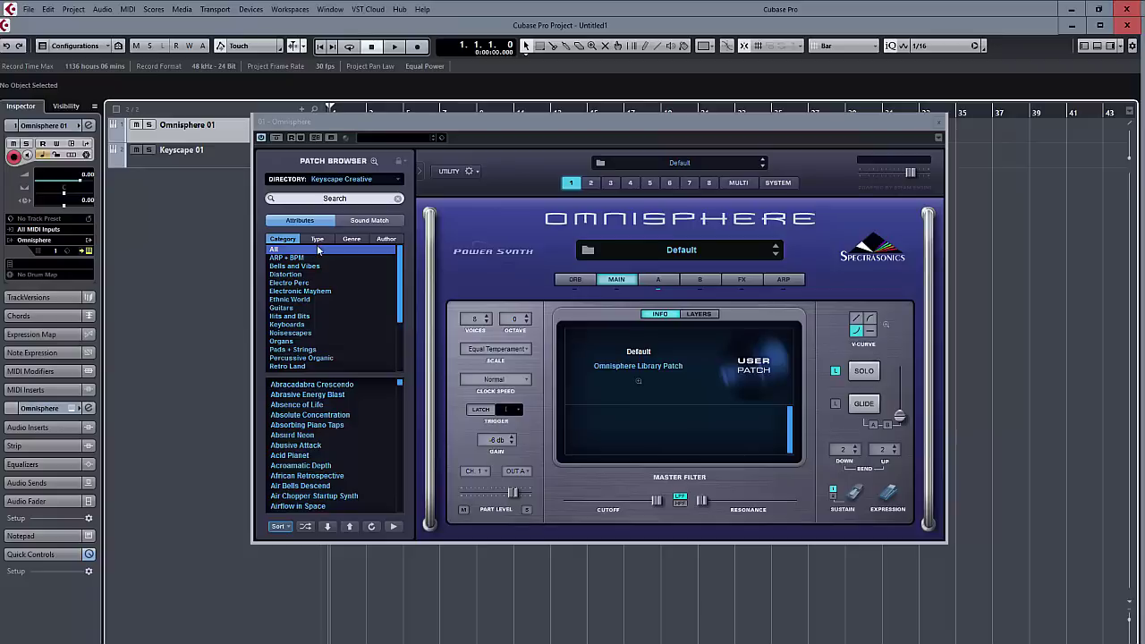
Open the Keyscape 01 track's instrument and browse its Acoustic Pianos and Hybrid Pianos categories
click(214, 165)
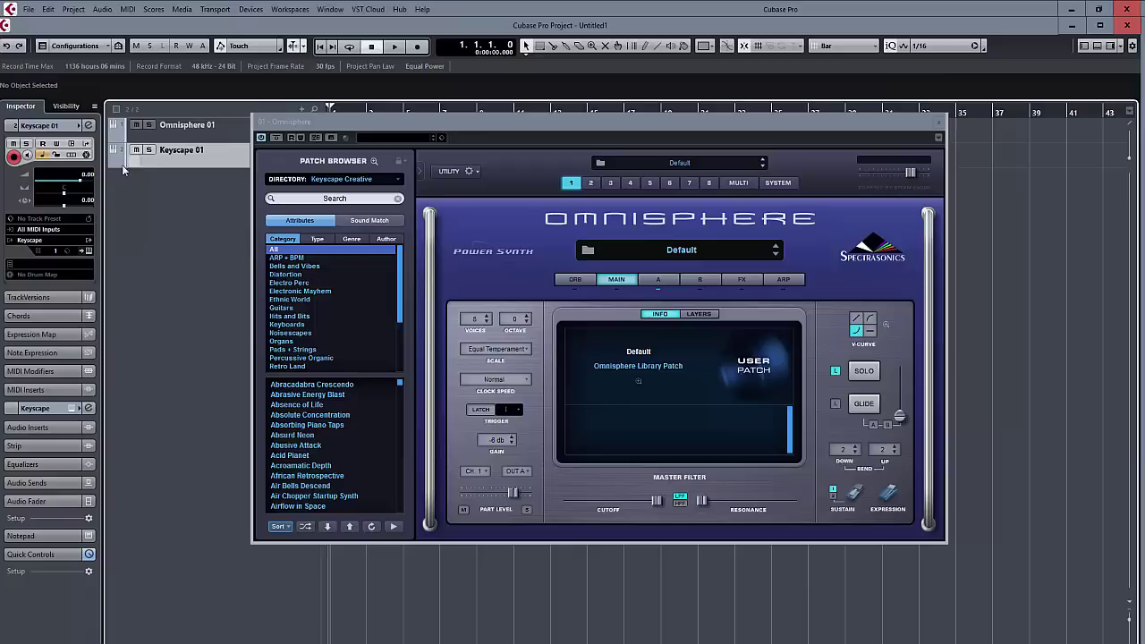
click(89, 252)
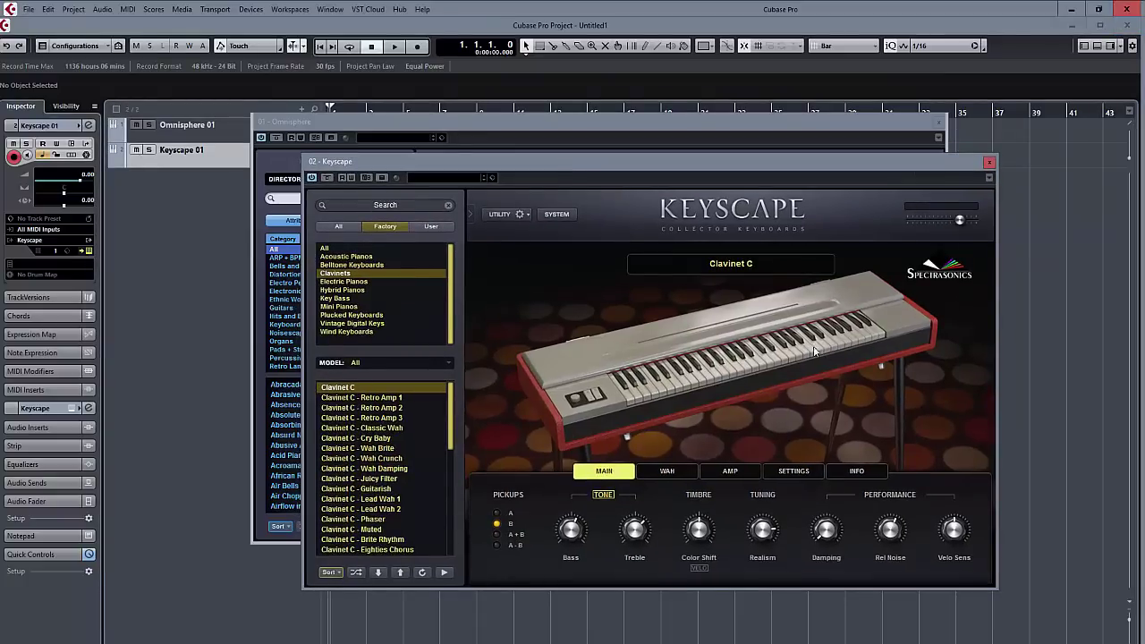
click(355, 257)
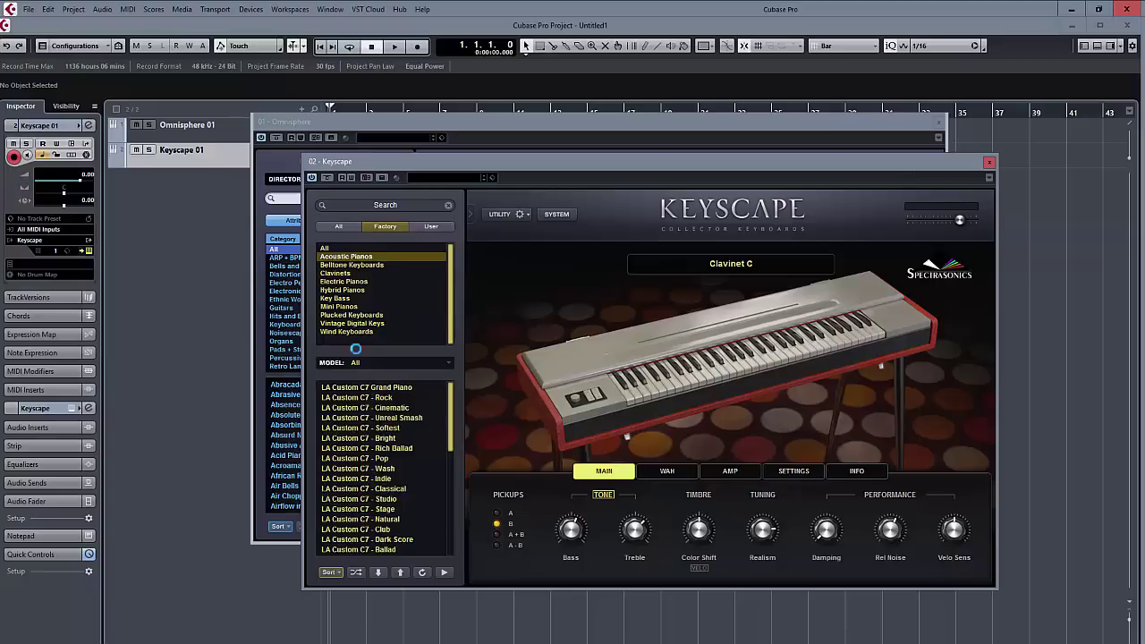
click(362, 290)
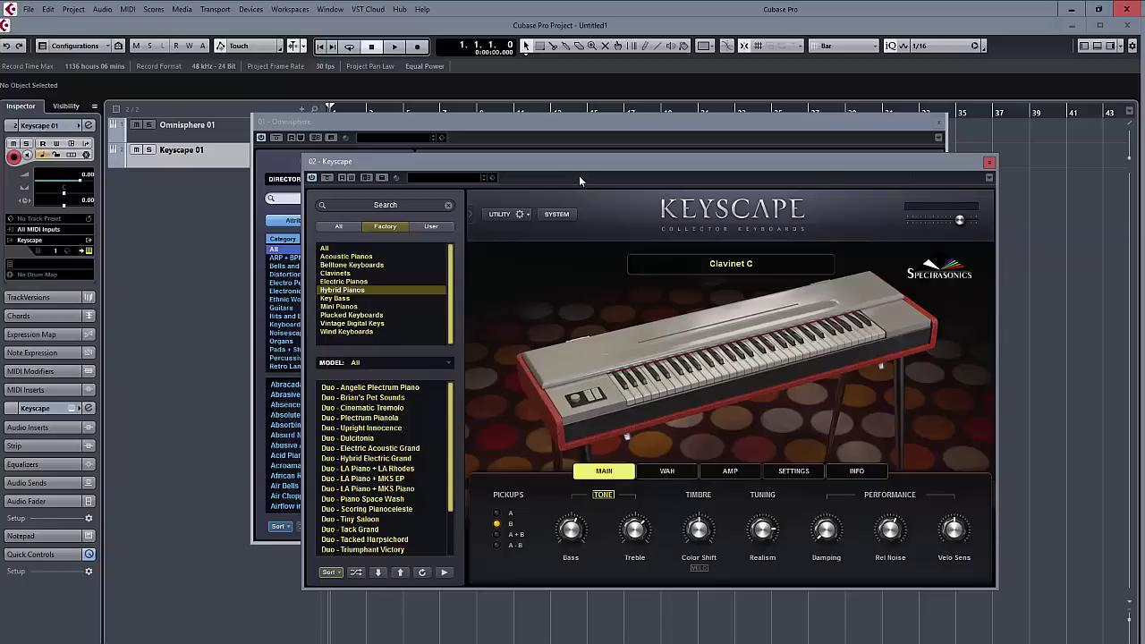
Select the Omnisphere 01 track, expand Omnisphere's patch browser to full size and choose the Keyscape Creative directory
click(499, 126)
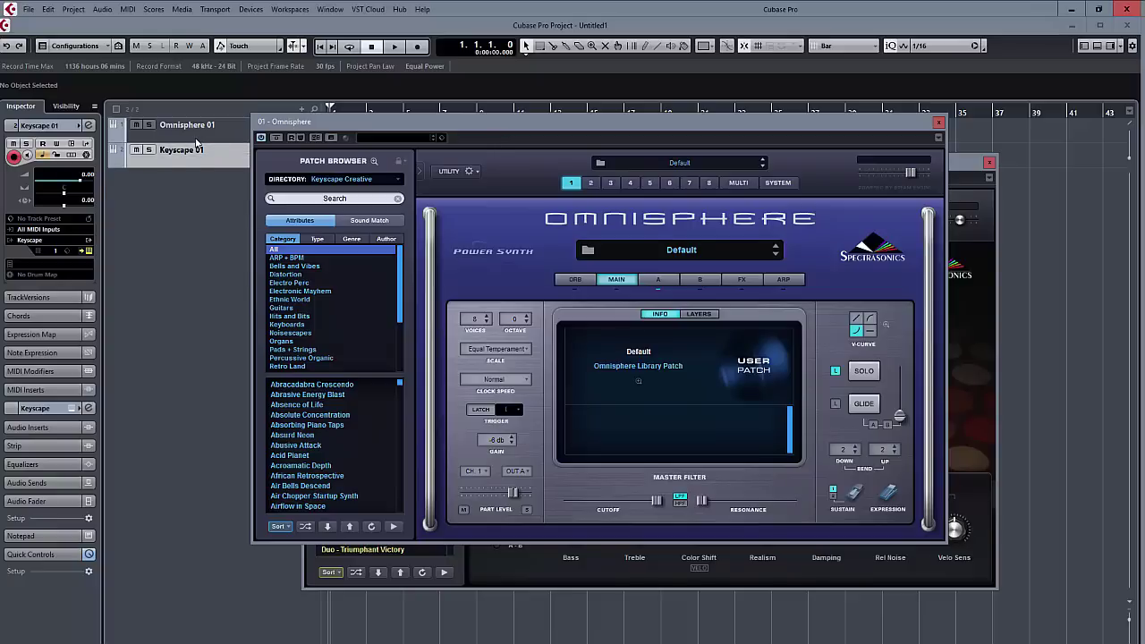
click(345, 208)
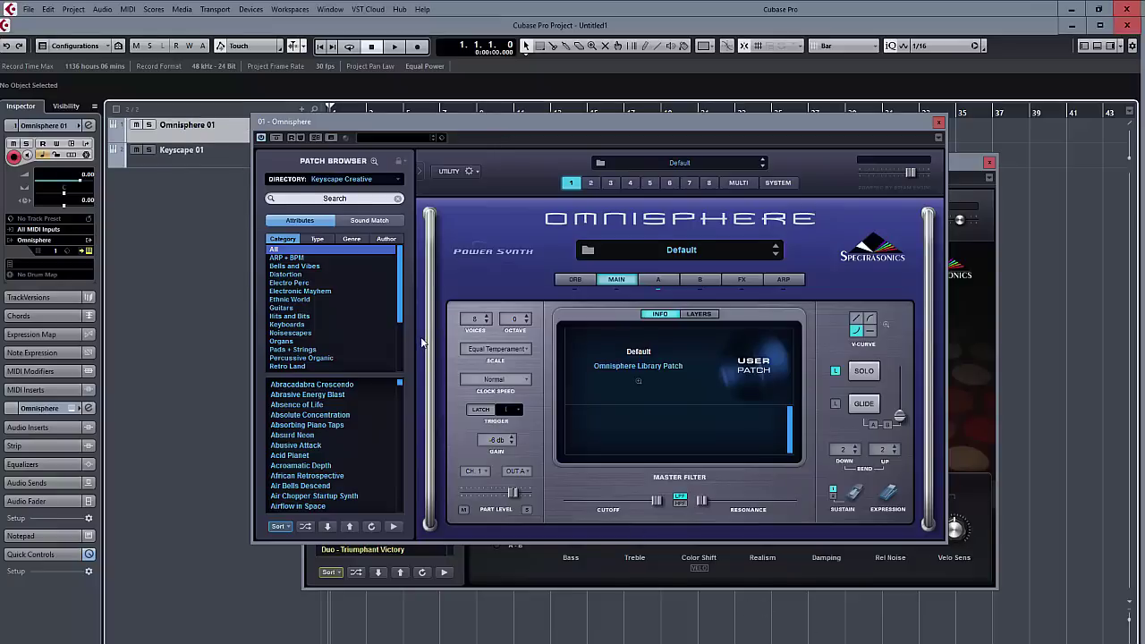
click(372, 161)
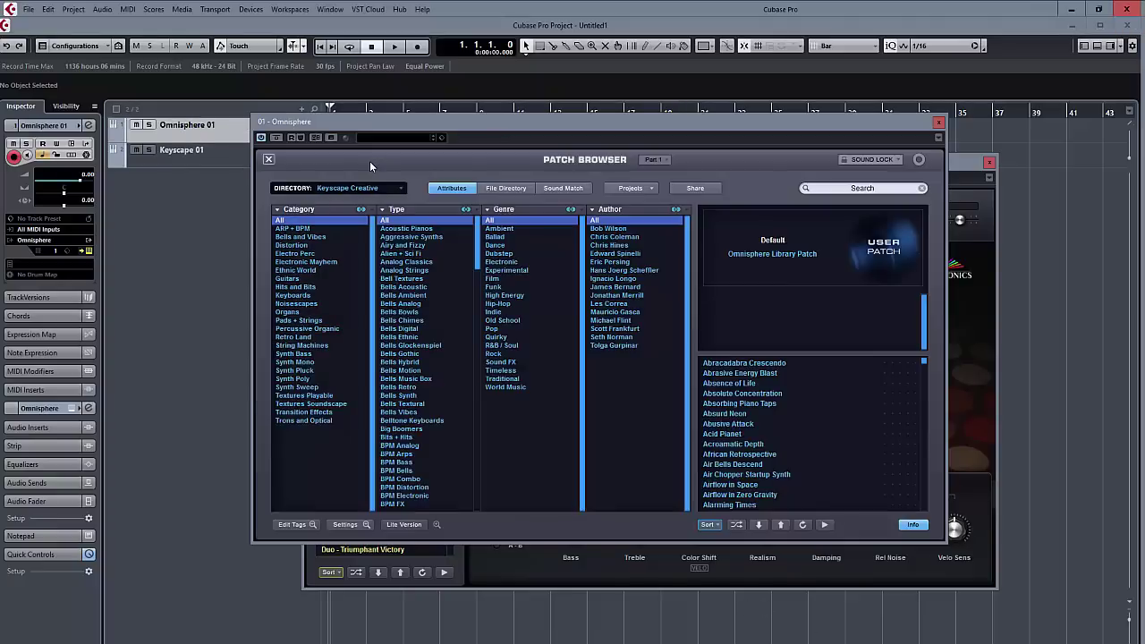
click(363, 188)
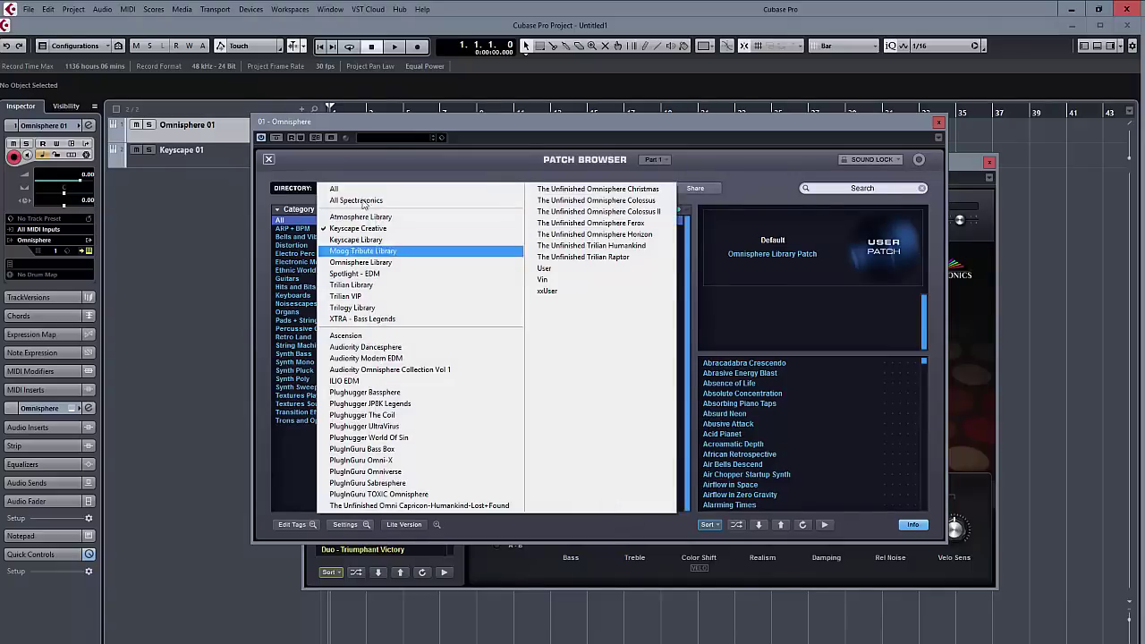
click(354, 231)
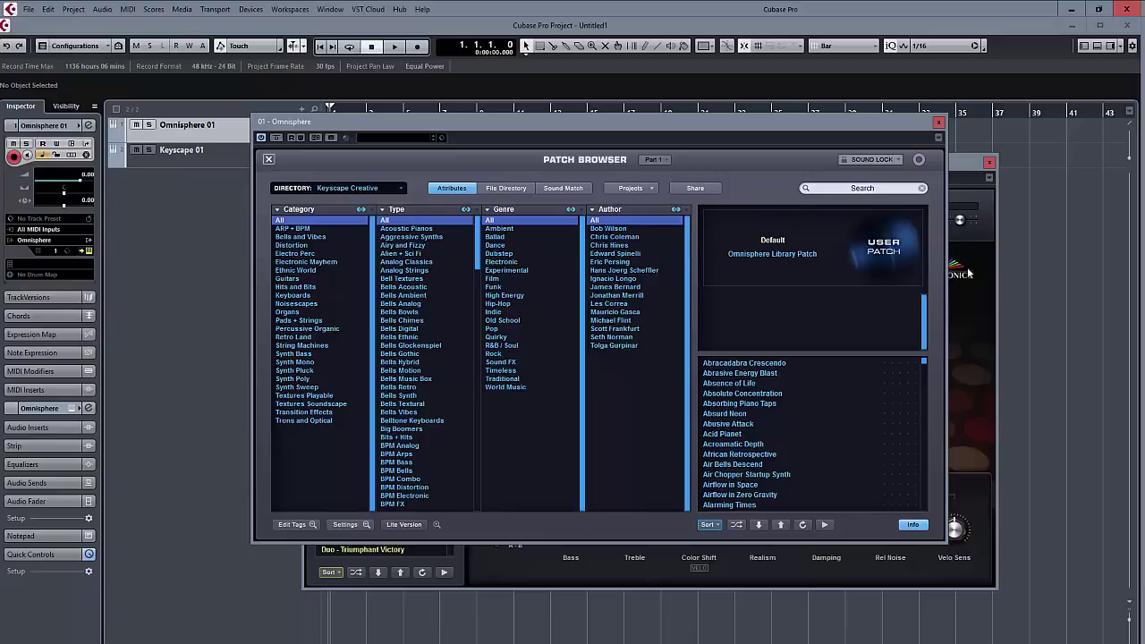
Bring the Keyscape instrument to the front and list the factory patches of all categories
click(957, 170)
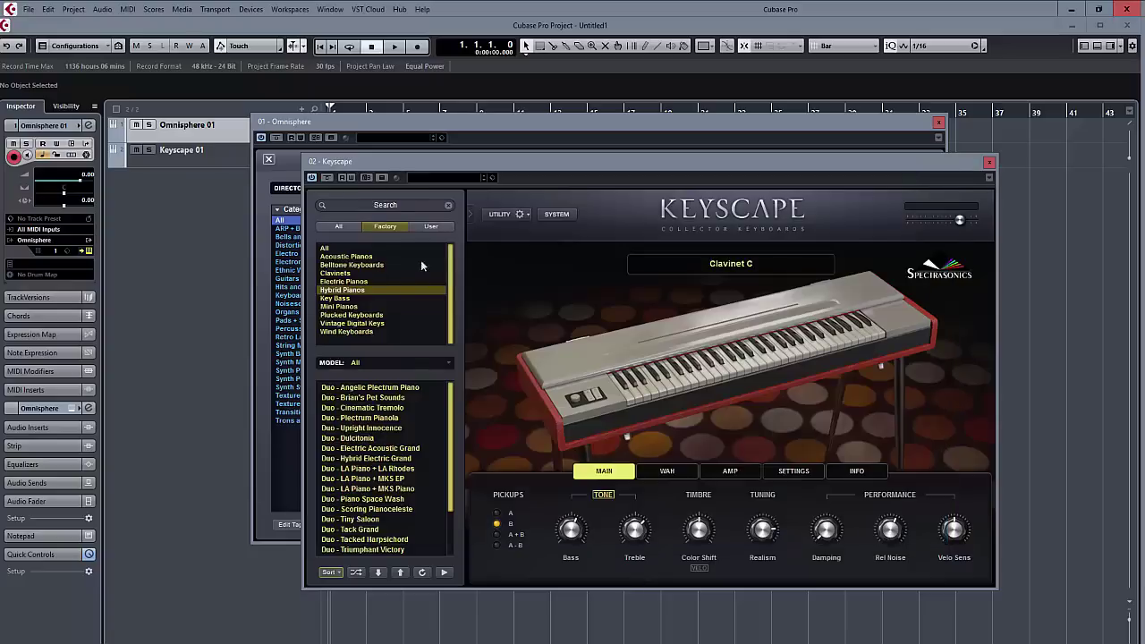
click(347, 249)
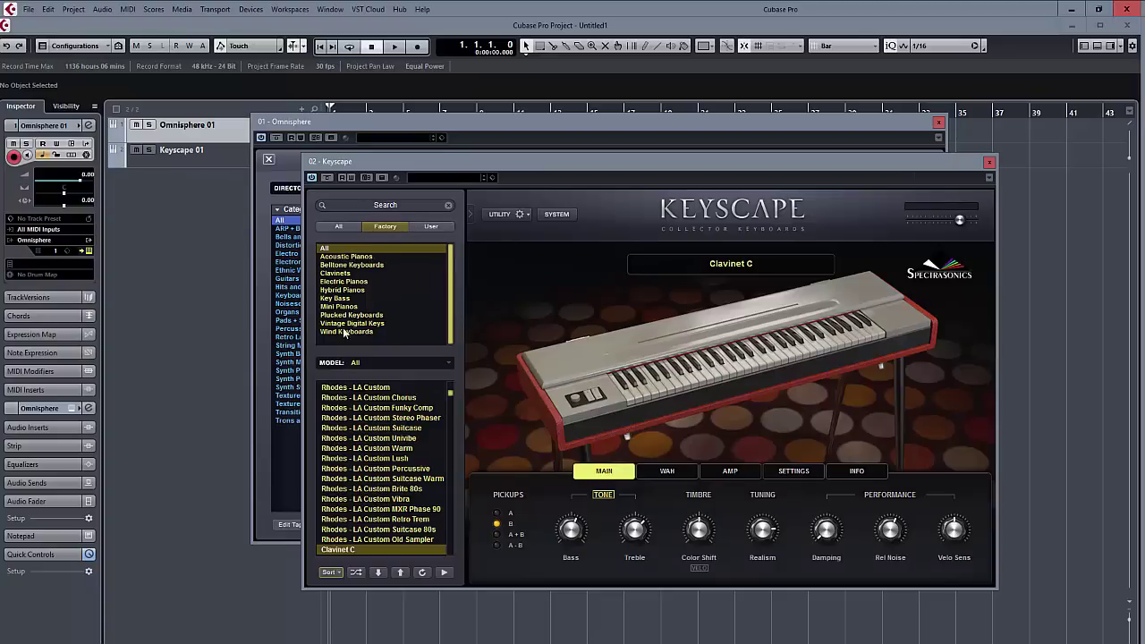
In Omnisphere, filter the Keyscape Creative patches by ARP + BPM and audition Burning Rage and Bursts of Animosity
click(387, 123)
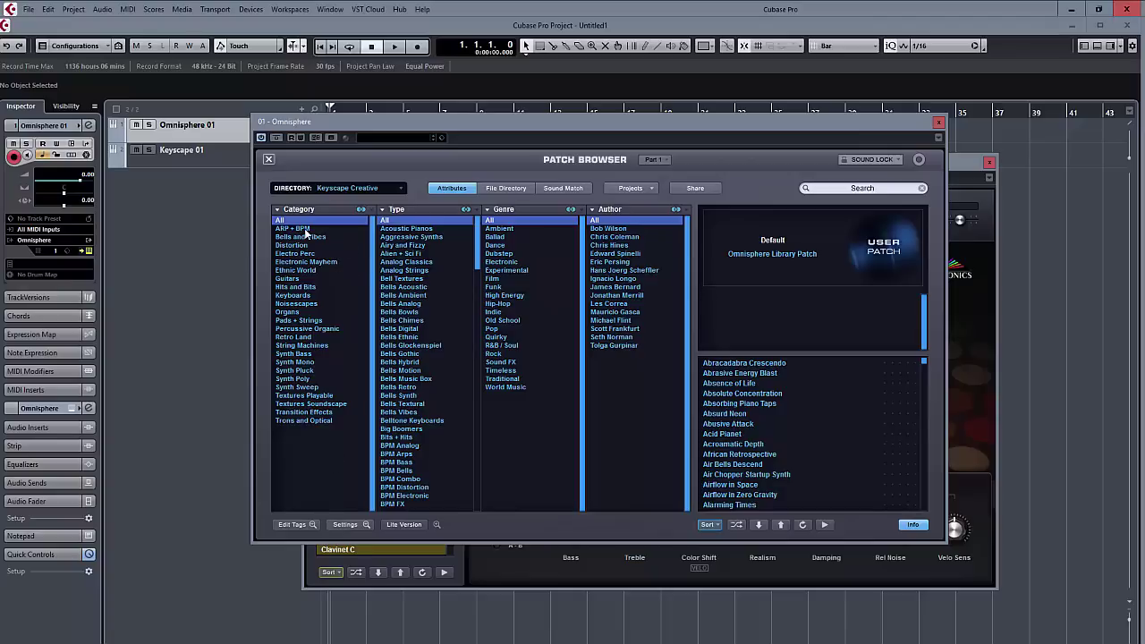
click(304, 229)
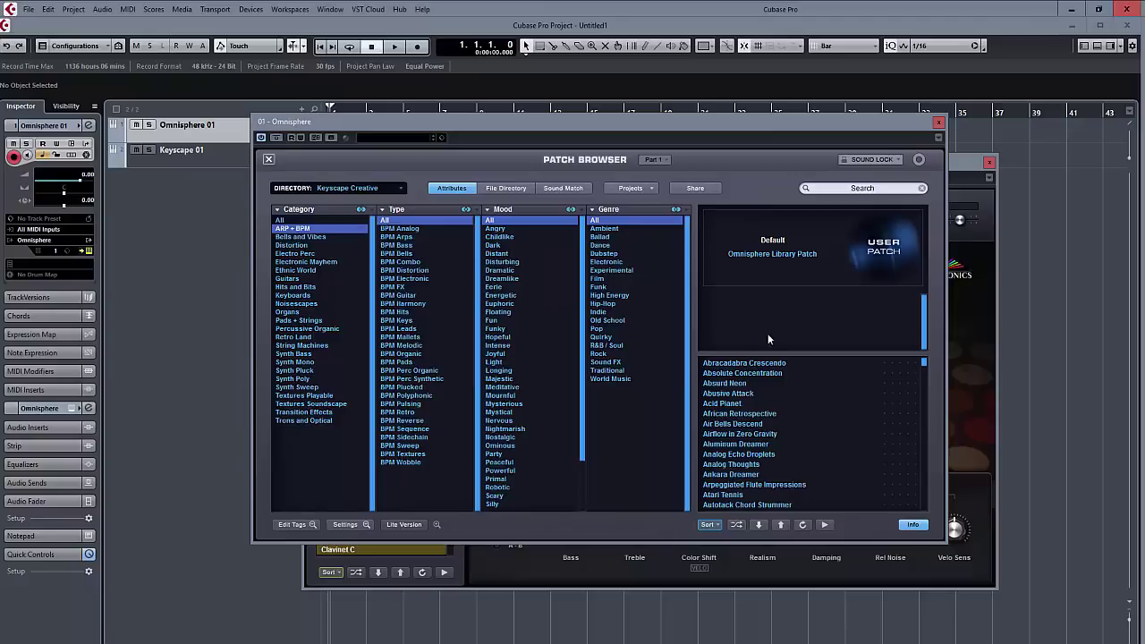
scroll(751, 432, down, 4)
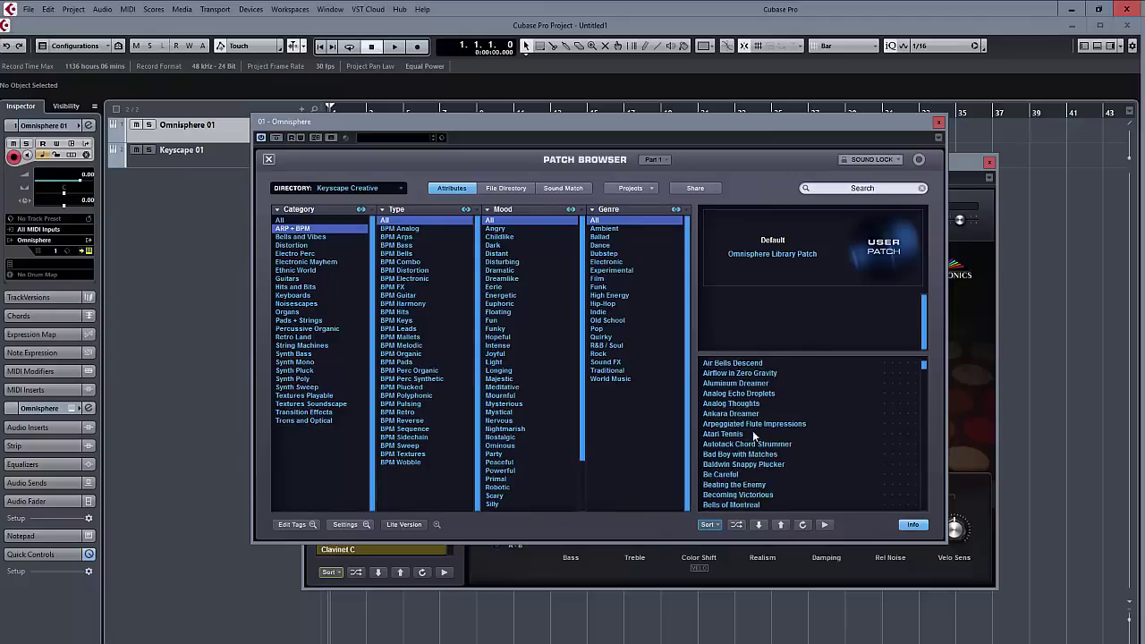
scroll(744, 425, down, 4)
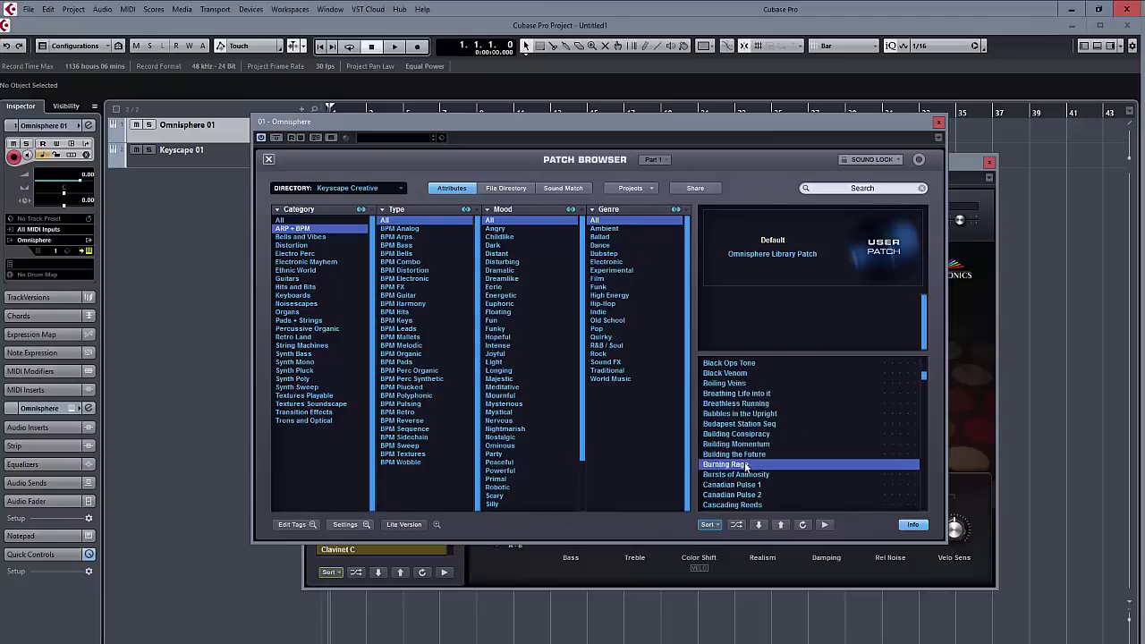
click(746, 465)
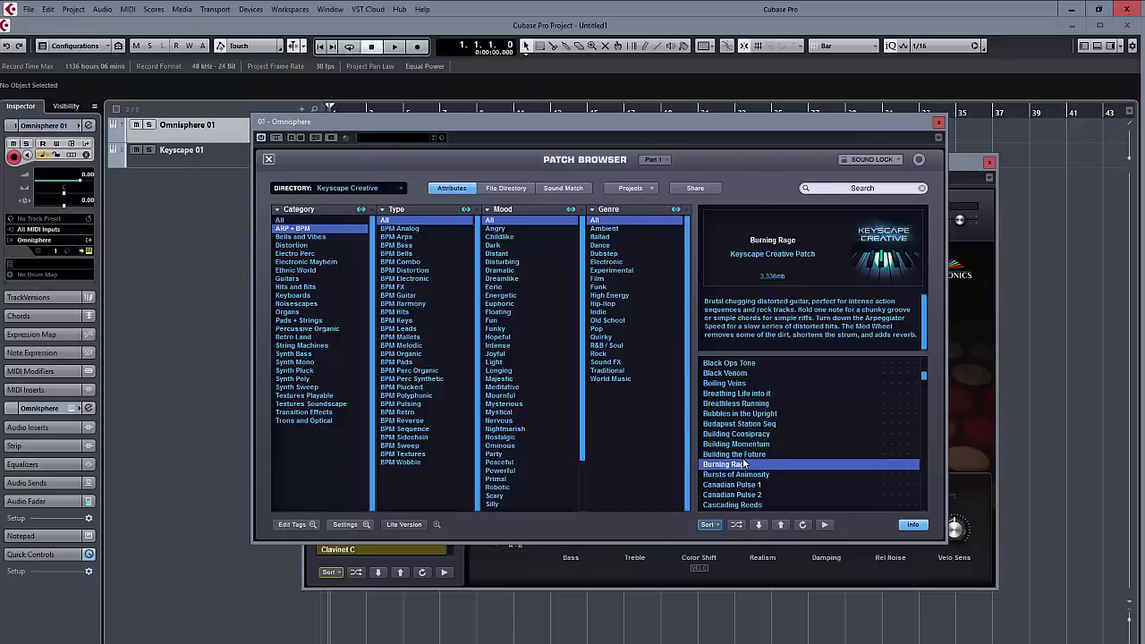
key(Down)
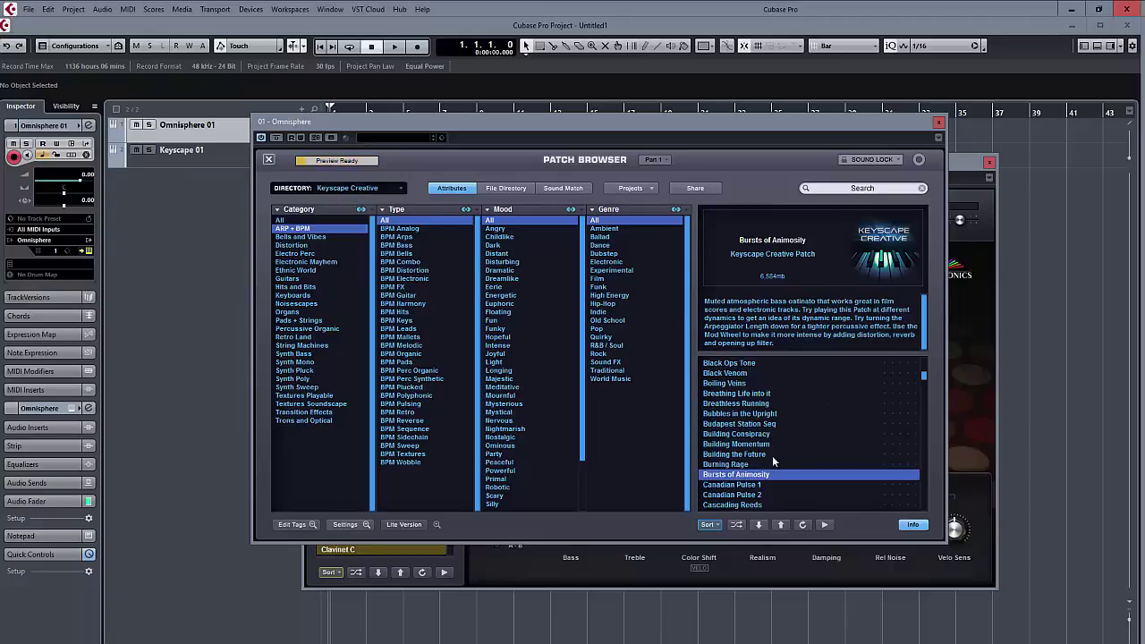
Audition the Classic Aerotrails and Constellation Vision patches in the ARP + BPM category
scroll(771, 455, down, 3)
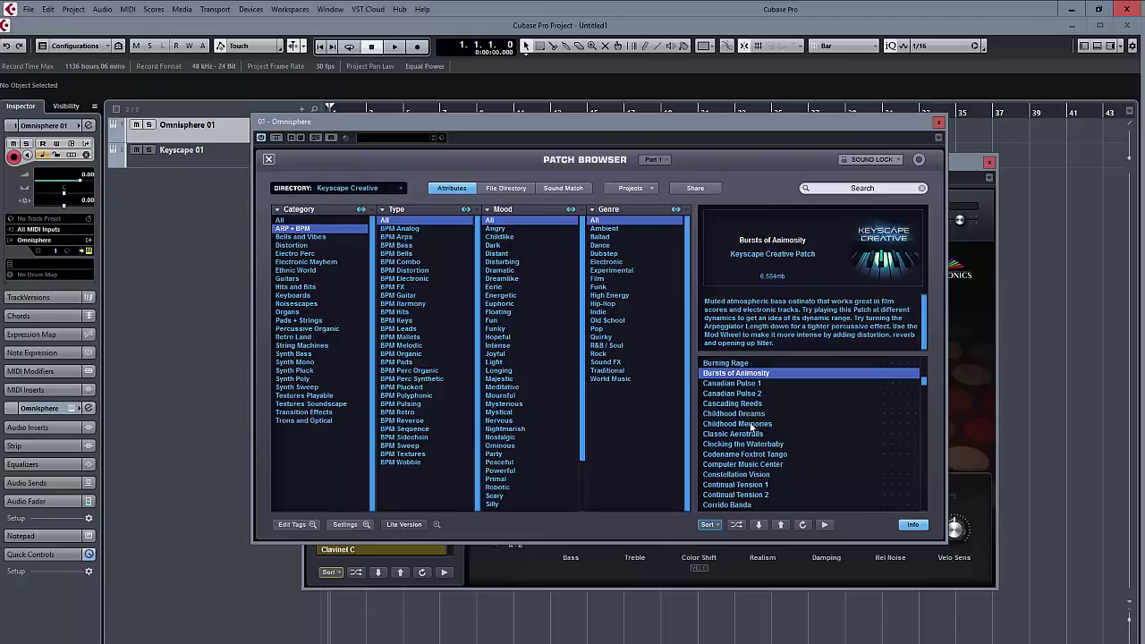
click(751, 435)
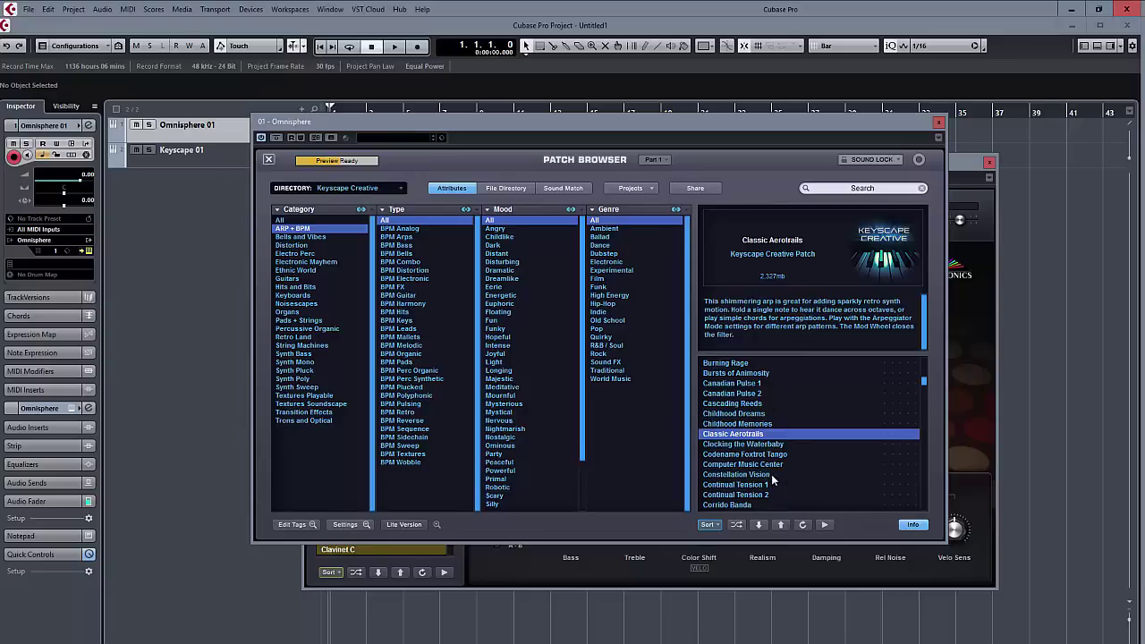
click(771, 475)
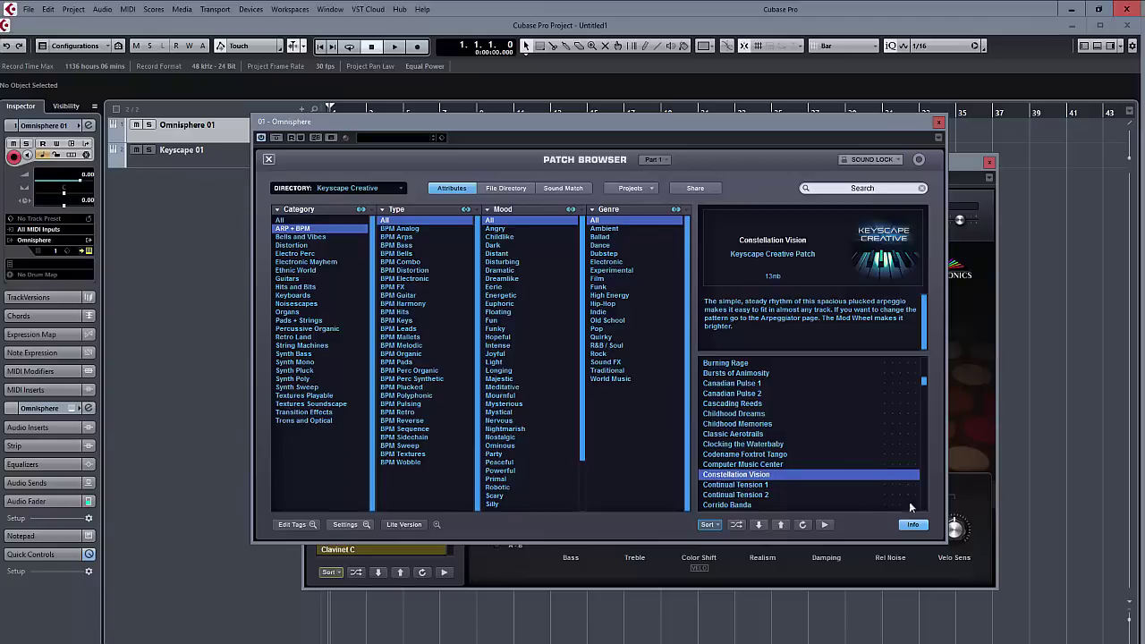
Narrow the ARP + BPM patches to the BPM Analog type and audition Harmologue Arp
click(407, 229)
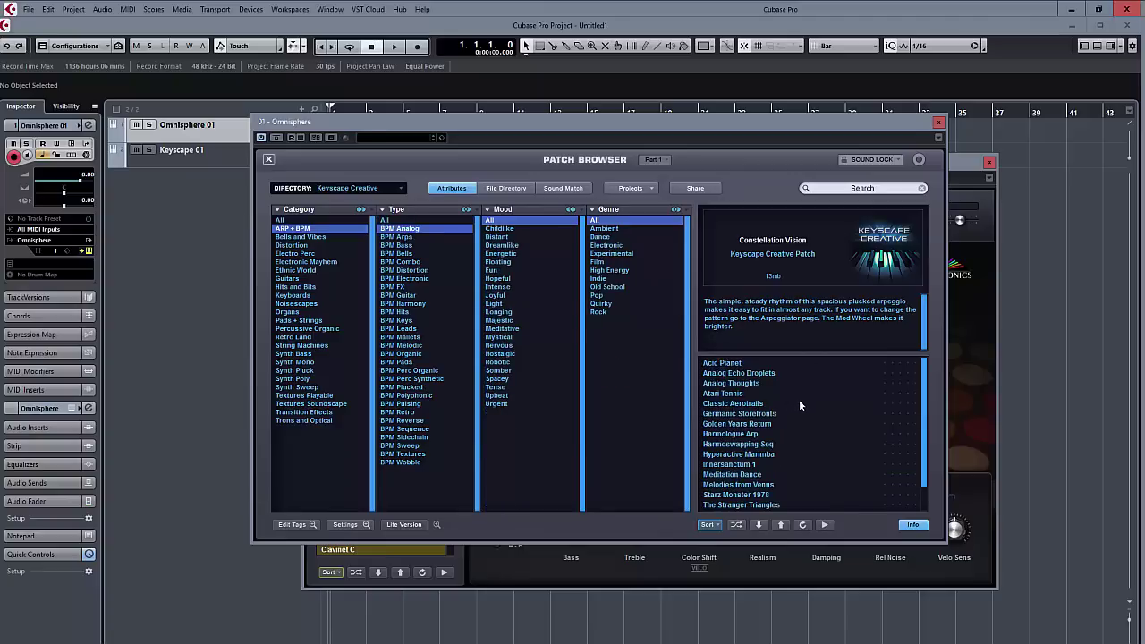
click(756, 434)
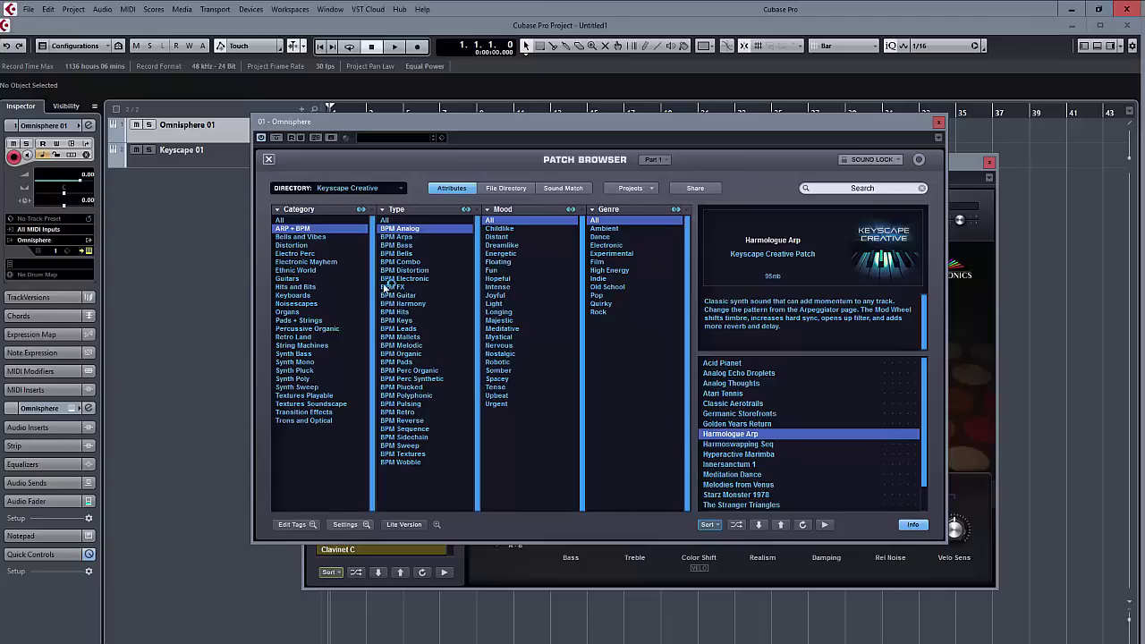
Filter by the BPM Distortion type and audition Run Scream Run Mad, Run Scream Run Mental, Run Scream Run Psycho and Shale Drill
click(426, 271)
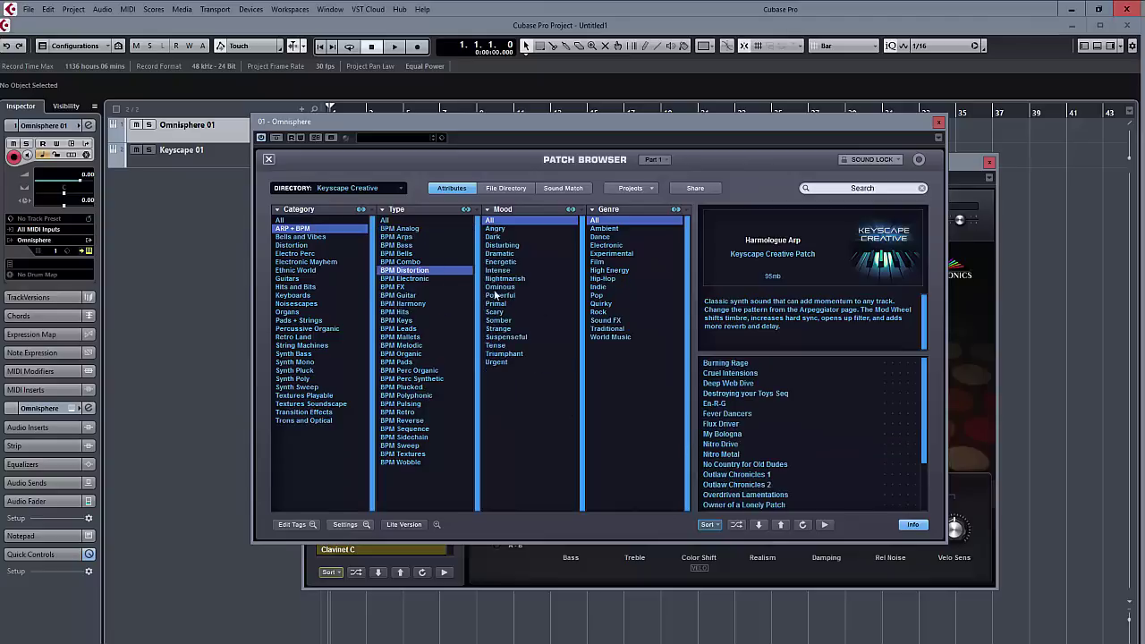
scroll(765, 433, down, 3)
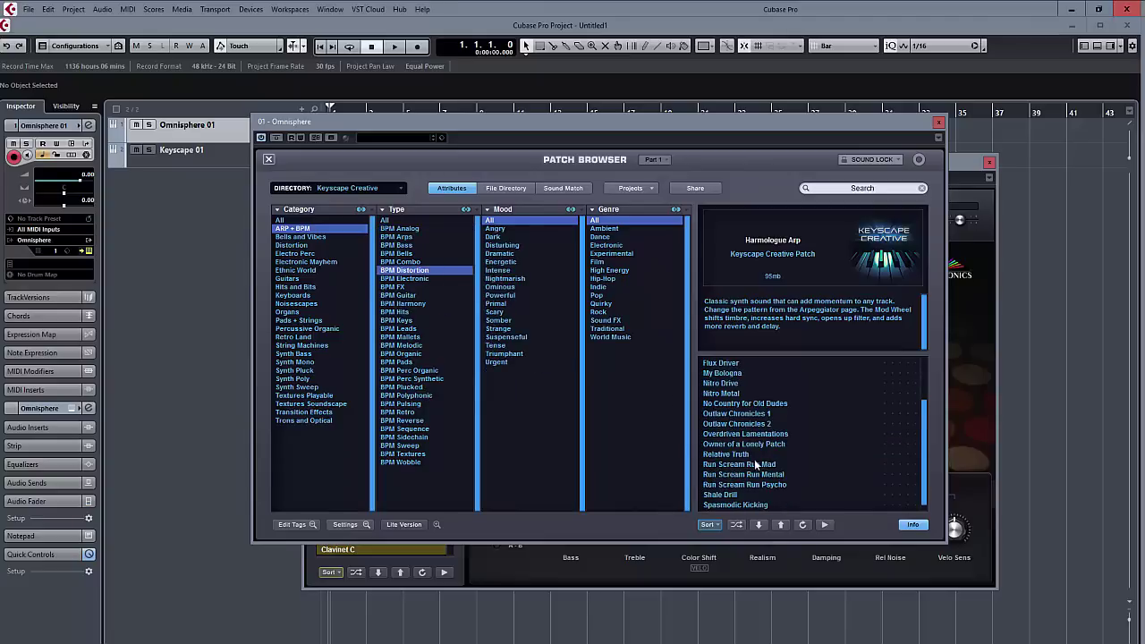
click(756, 466)
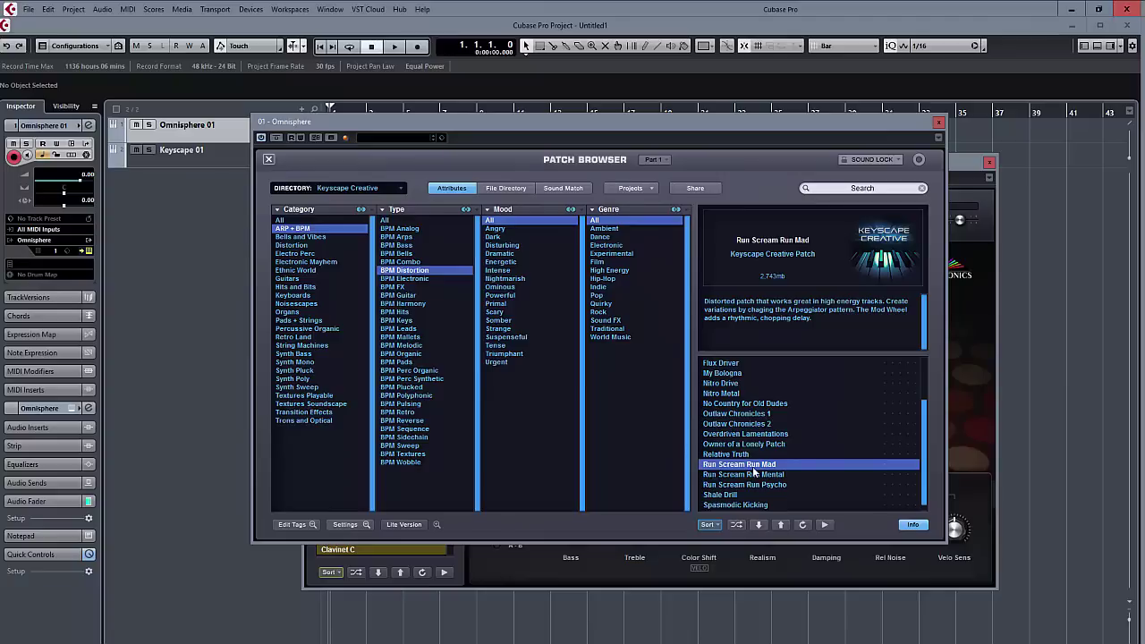
click(754, 474)
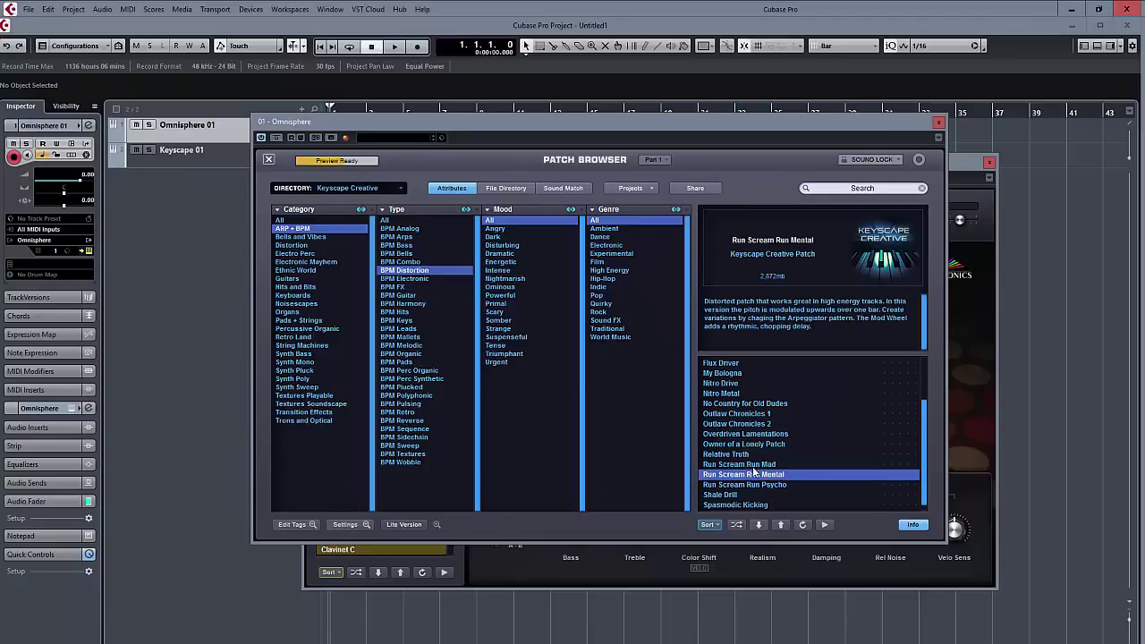
key(Down)
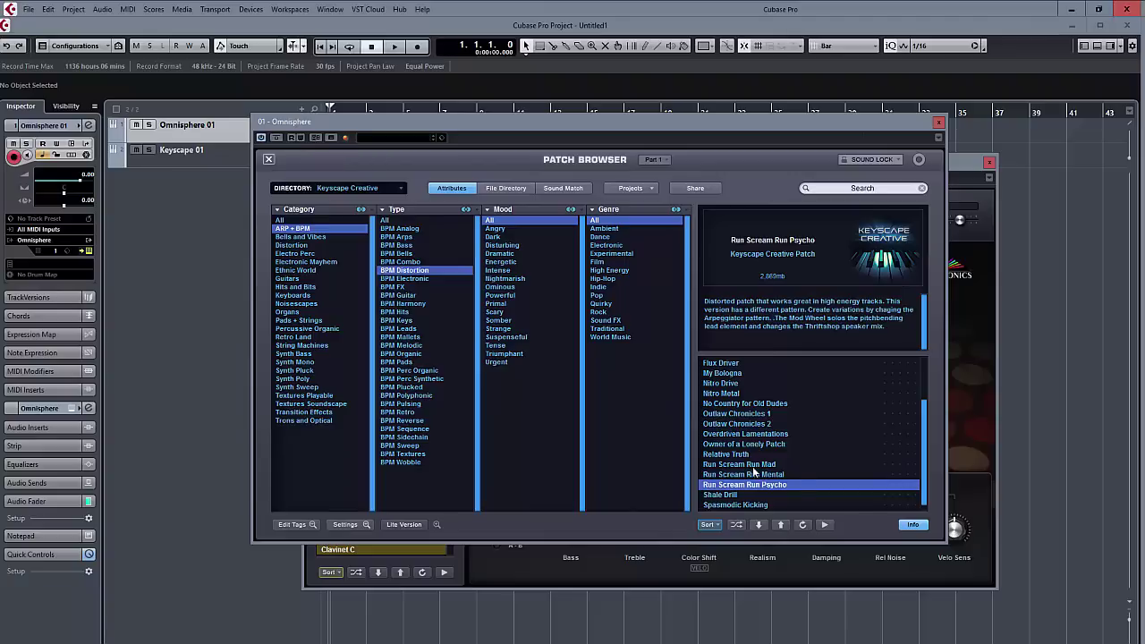
key(Down)
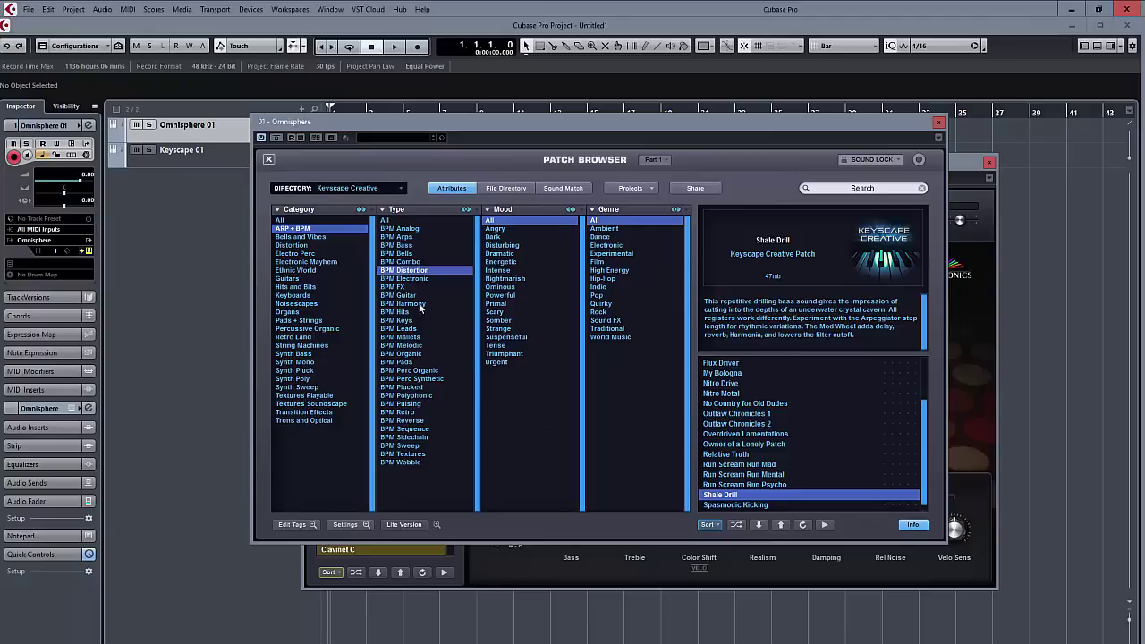
Filter the ARP + BPM patches by the BPM Plucked type and audition Diffuse Pluck Array
click(411, 387)
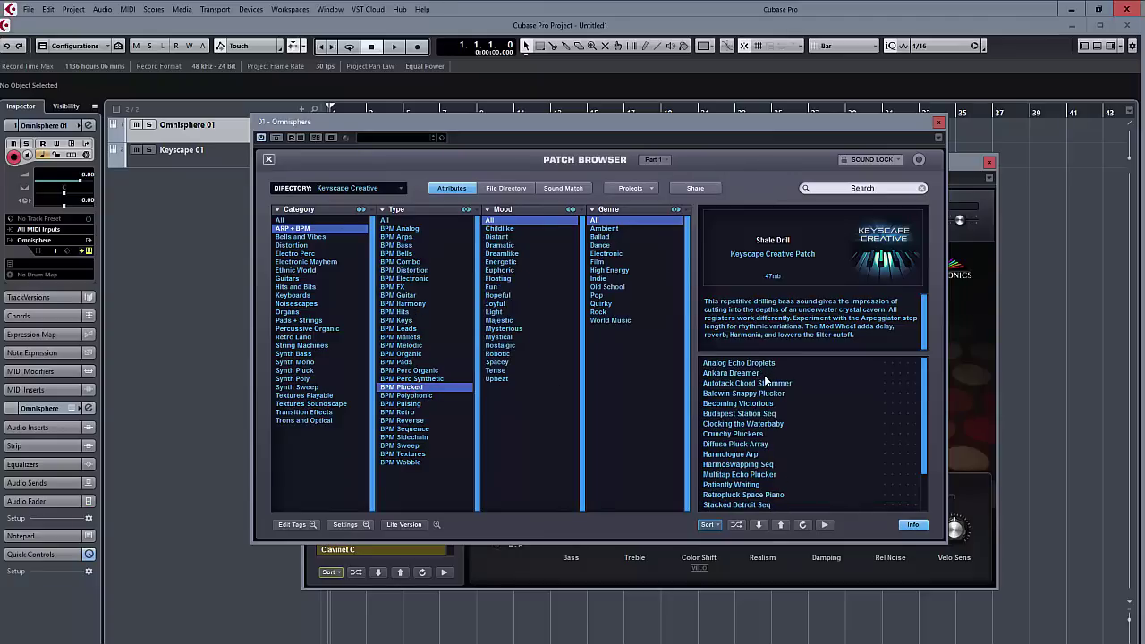
click(756, 445)
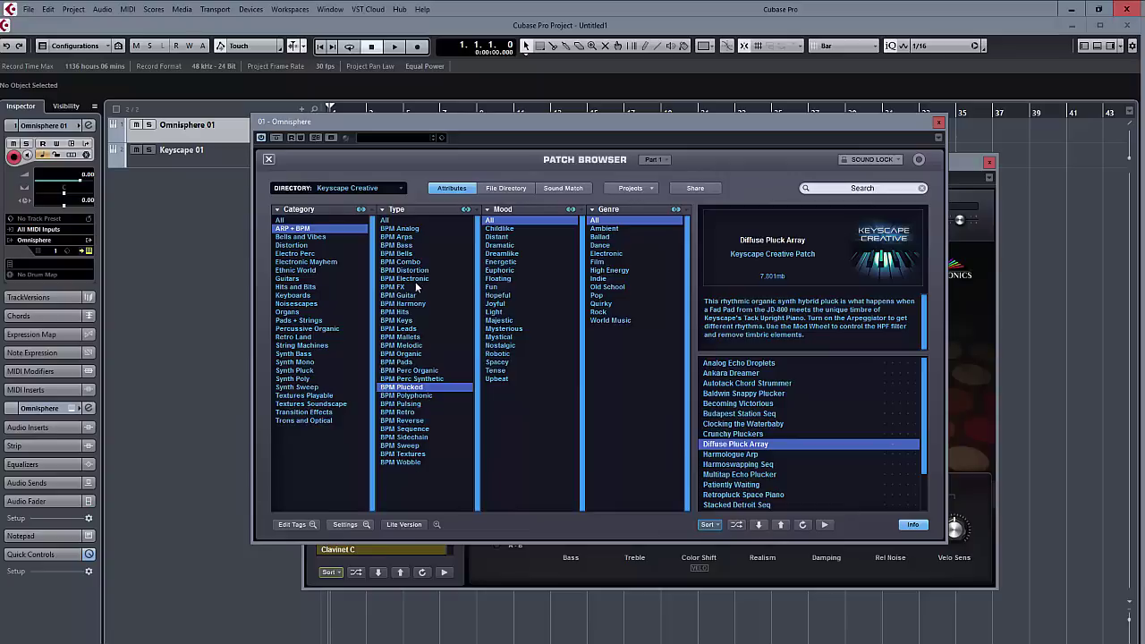
Show the Bells and Vibes category and audition Aluminum Utopia, Back To The Future Gliss and Chocolate and Toboggans
click(313, 237)
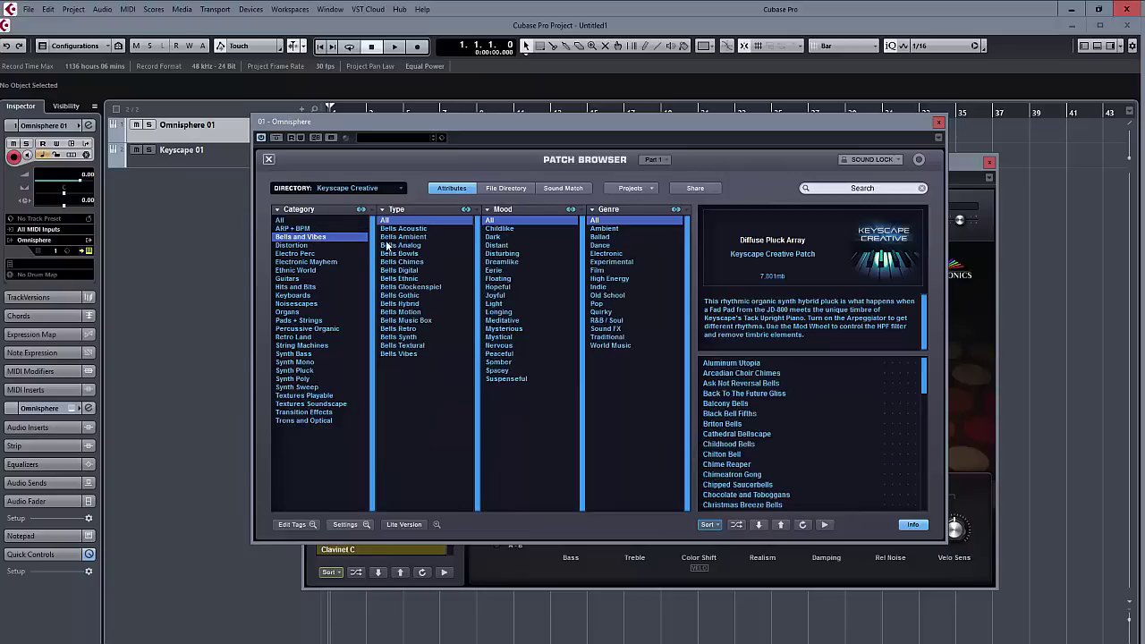
click(743, 364)
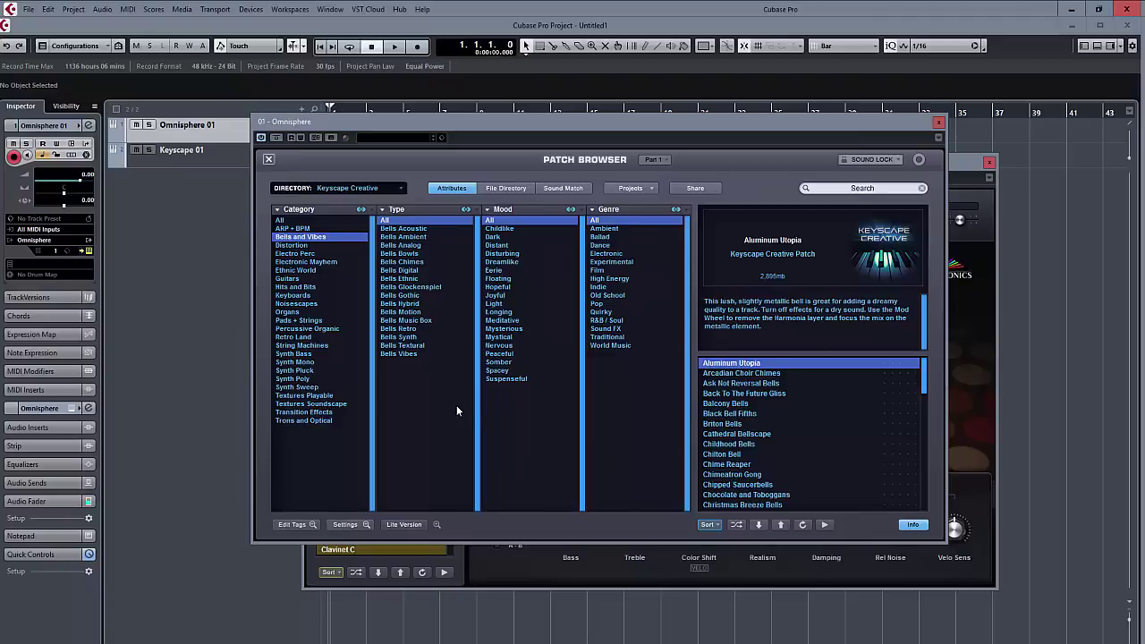
click(739, 395)
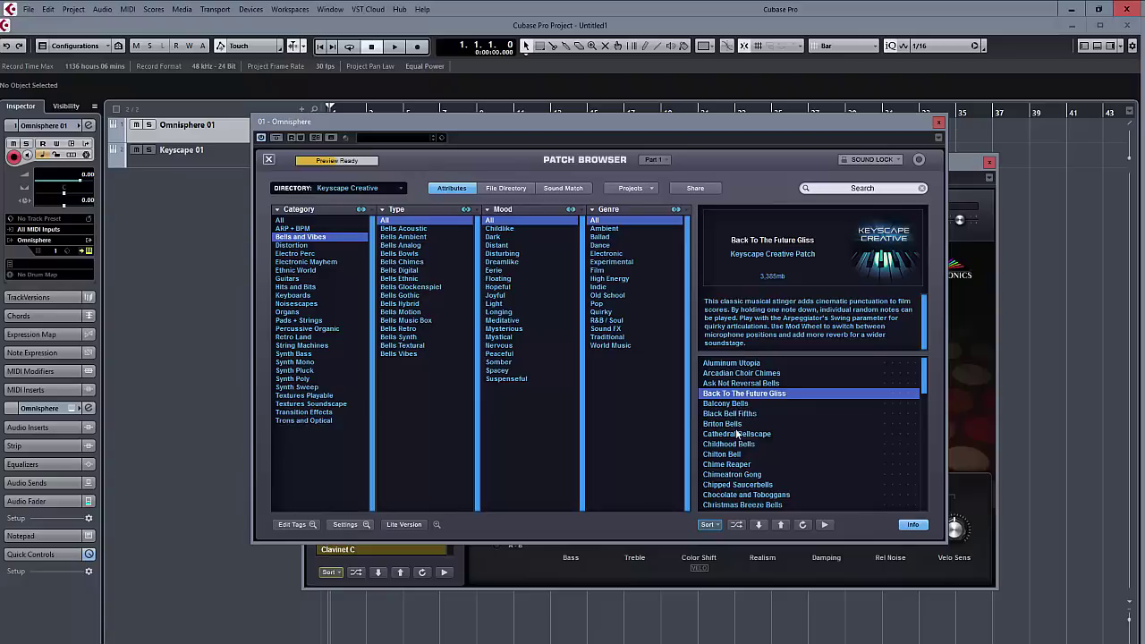
click(750, 496)
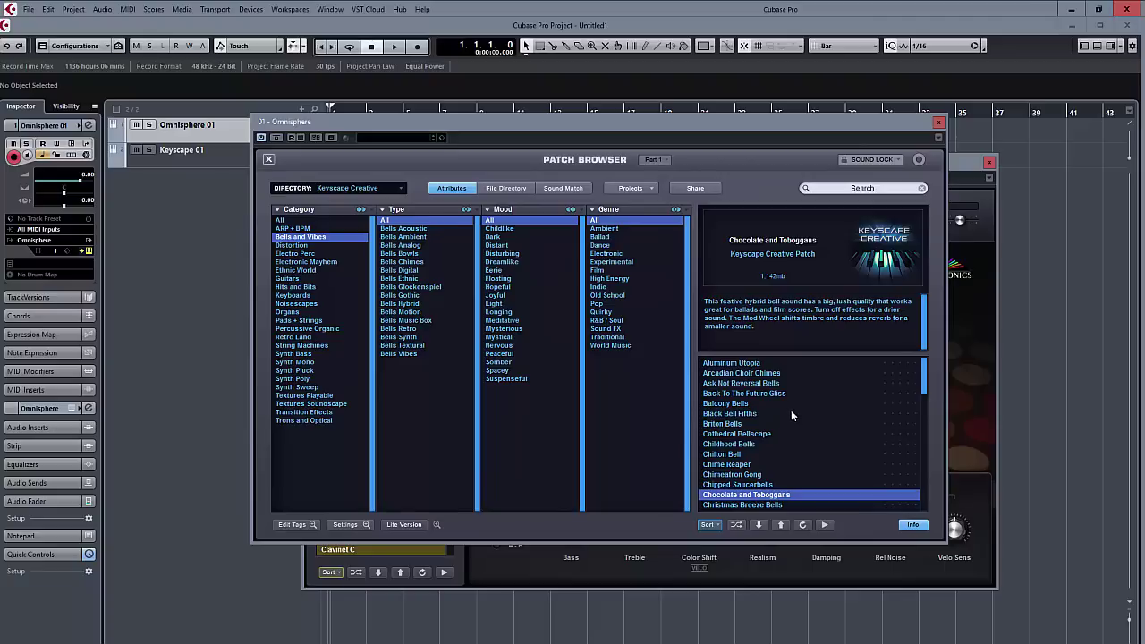
Audition Death Stare Stab from the Distortion category and inspect its layer A and effects settings
click(311, 245)
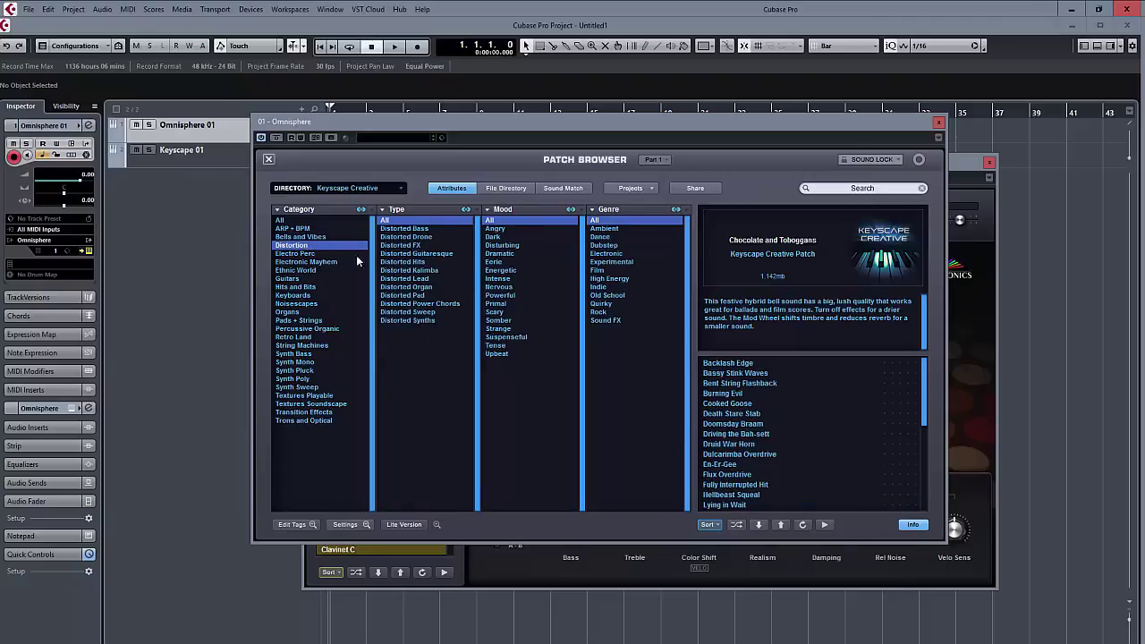
click(744, 415)
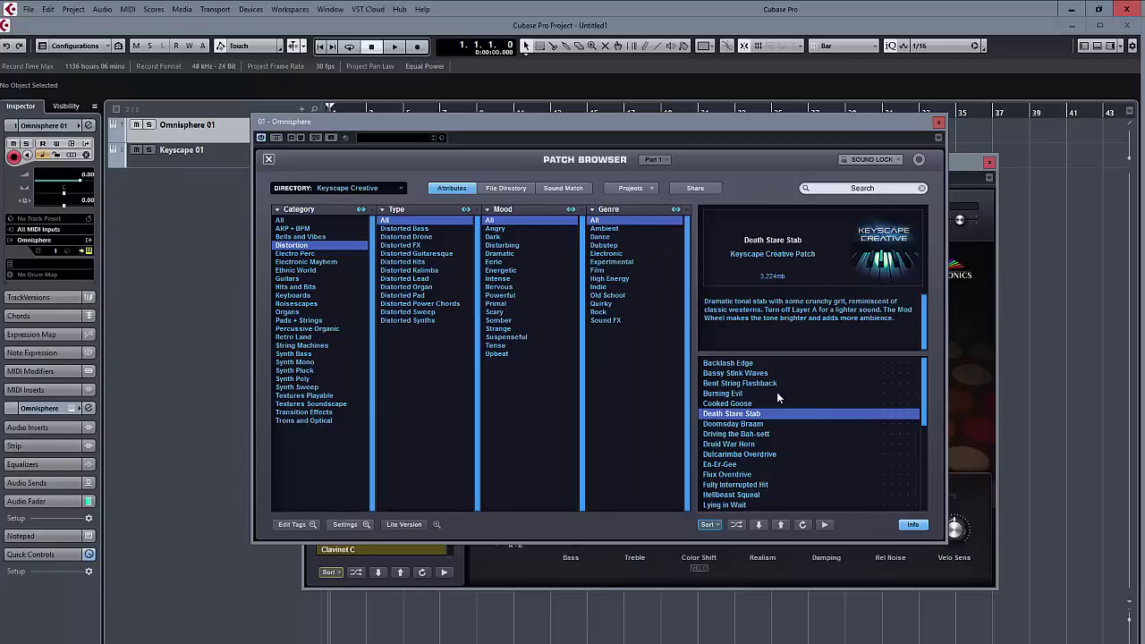
click(268, 159)
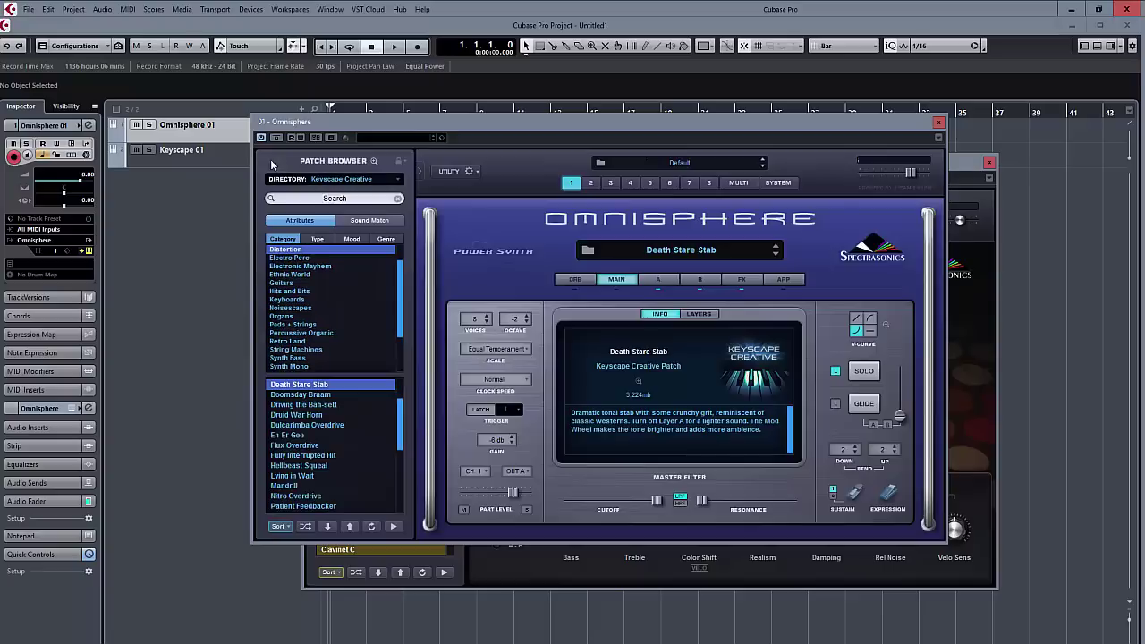
click(657, 279)
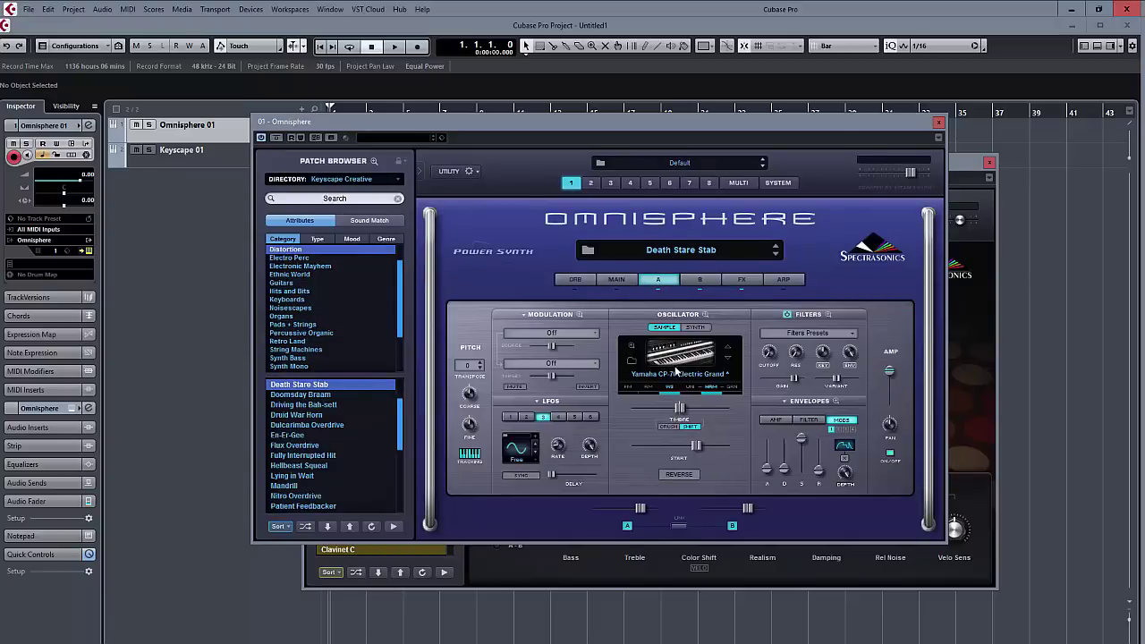
click(741, 281)
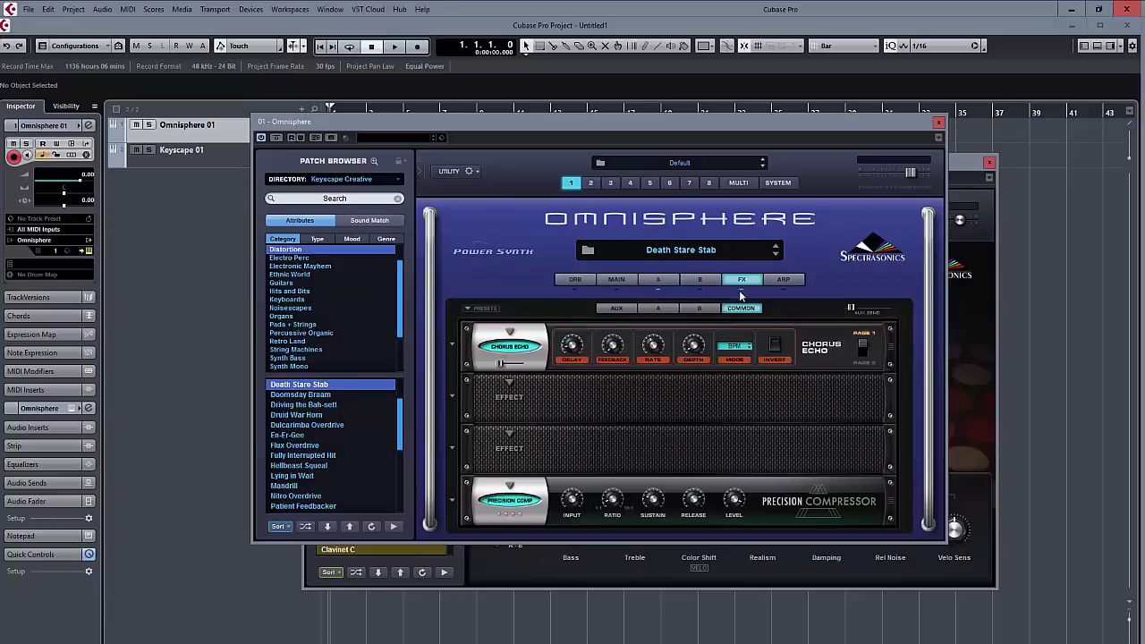
Compare Death Stare Stab with layer B, layer A and the effects switched off in turn, viewing each layer's sound source
click(658, 279)
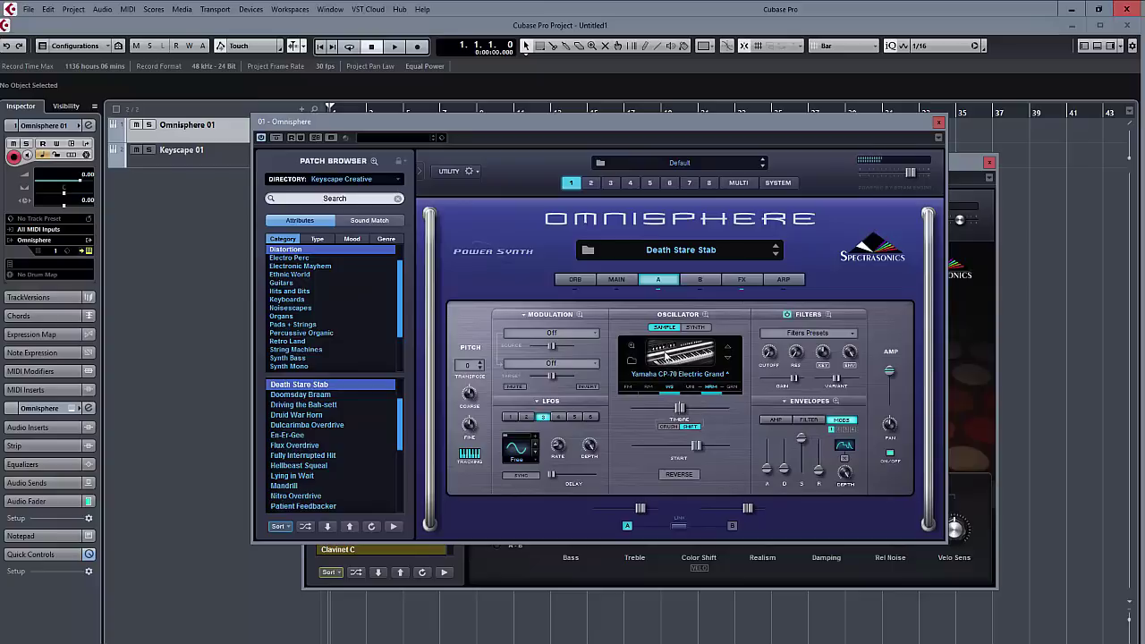
click(695, 281)
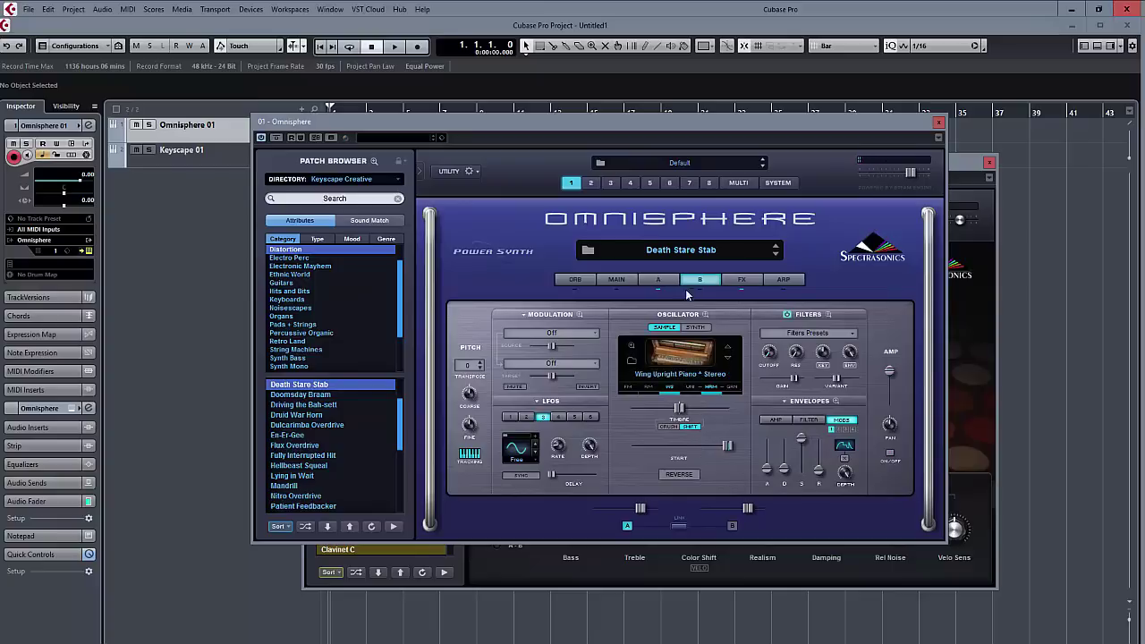
click(661, 283)
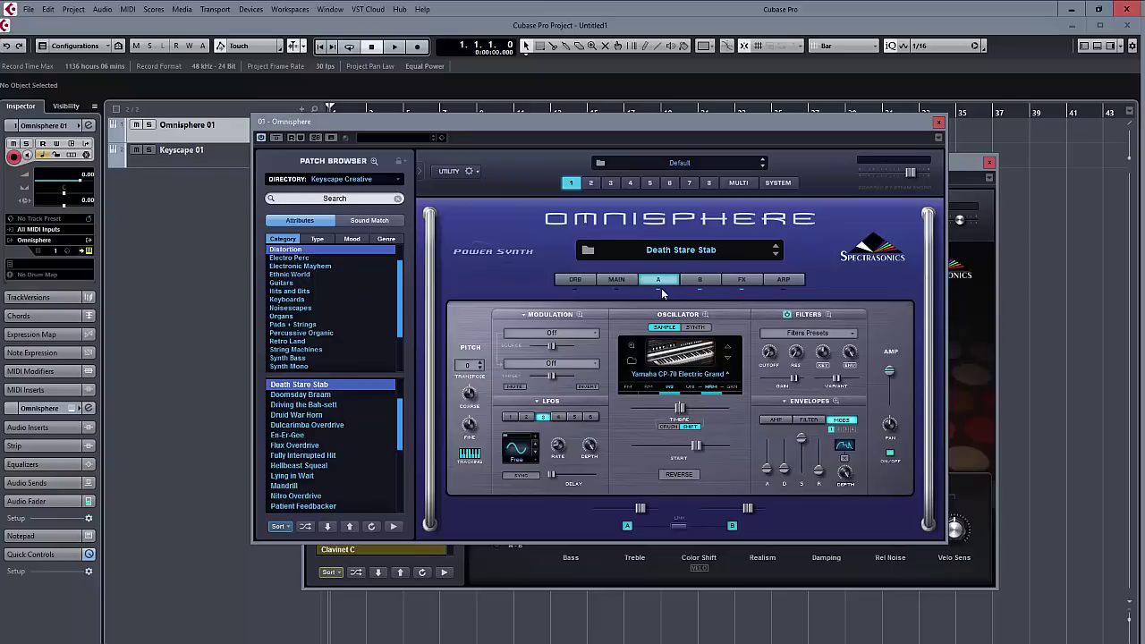
click(699, 282)
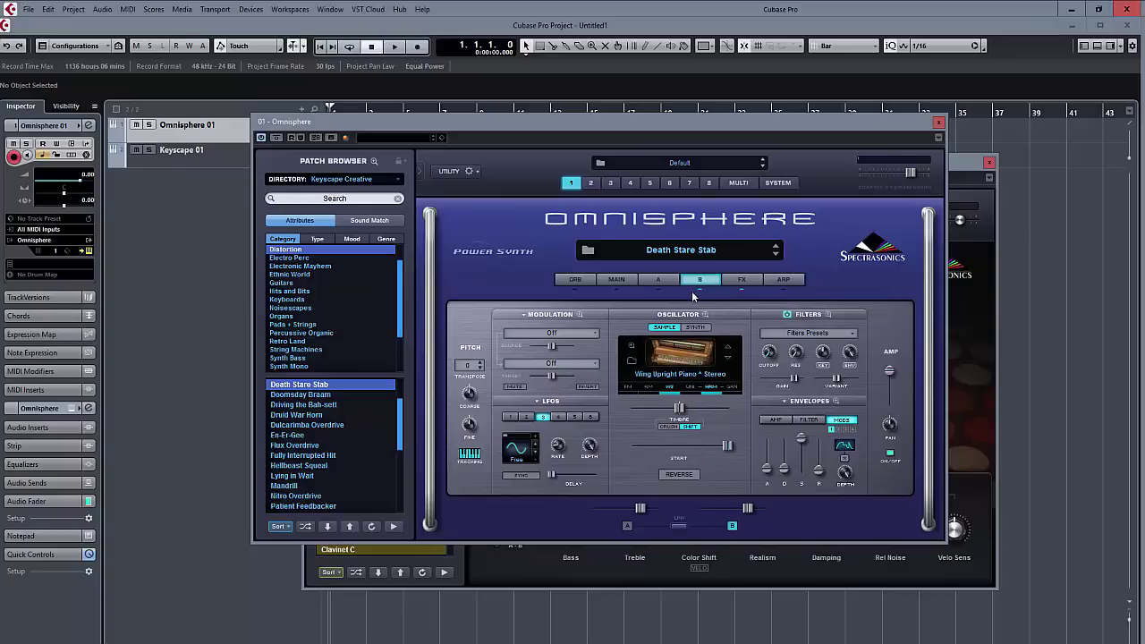
click(739, 281)
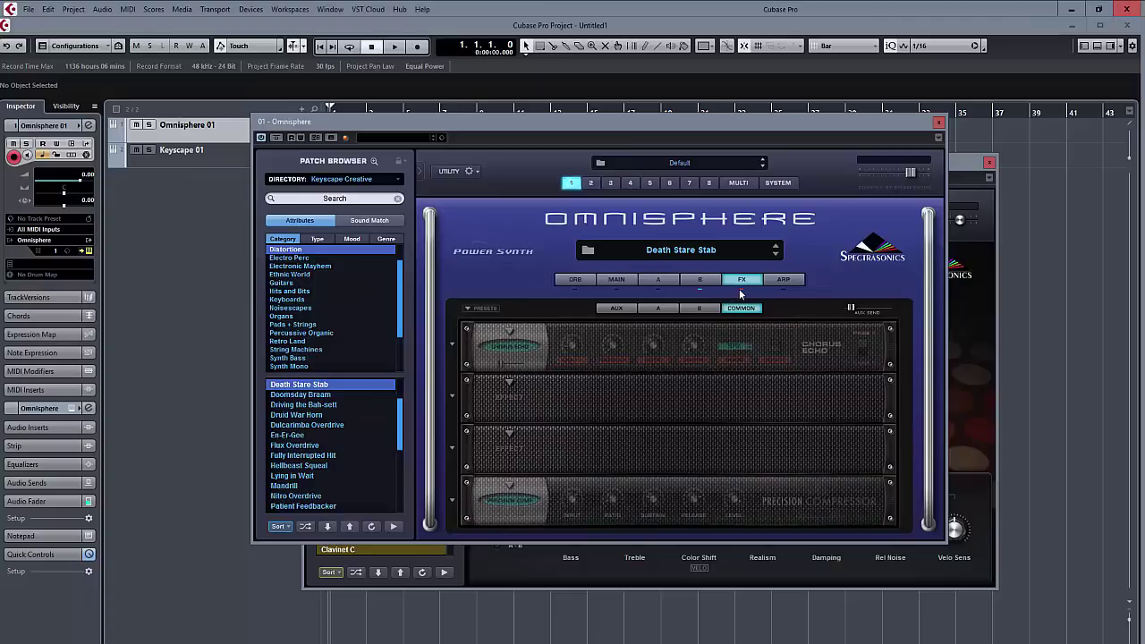
click(660, 283)
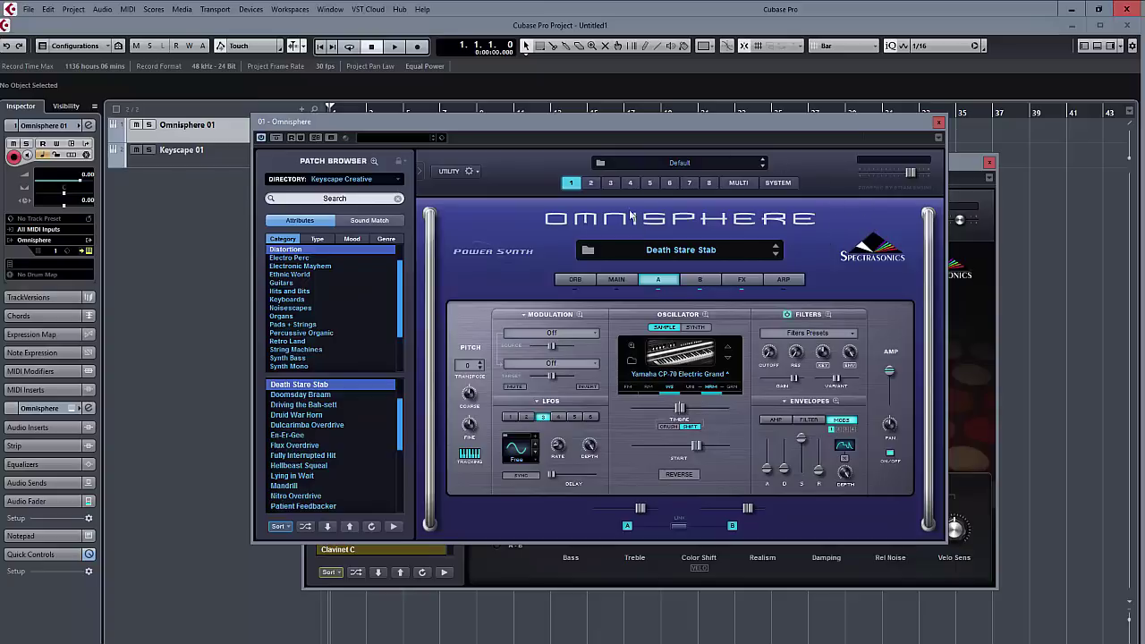
Reopen the full patch browser and audition Hellbeast Squeal and Lying in Wait from the Distortion category
click(373, 161)
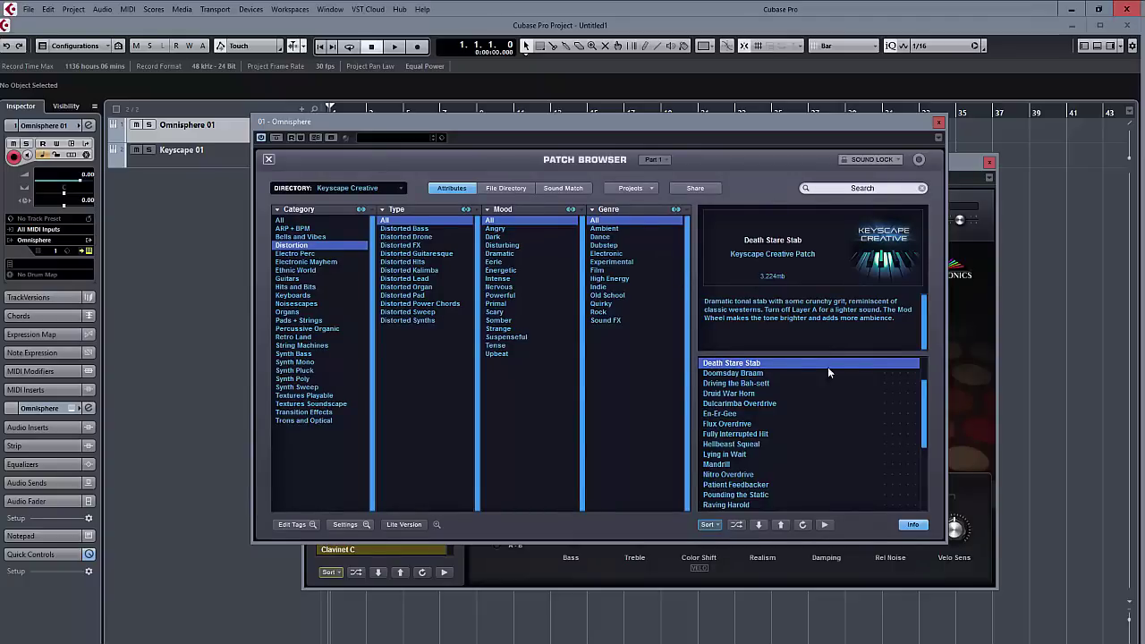
click(746, 447)
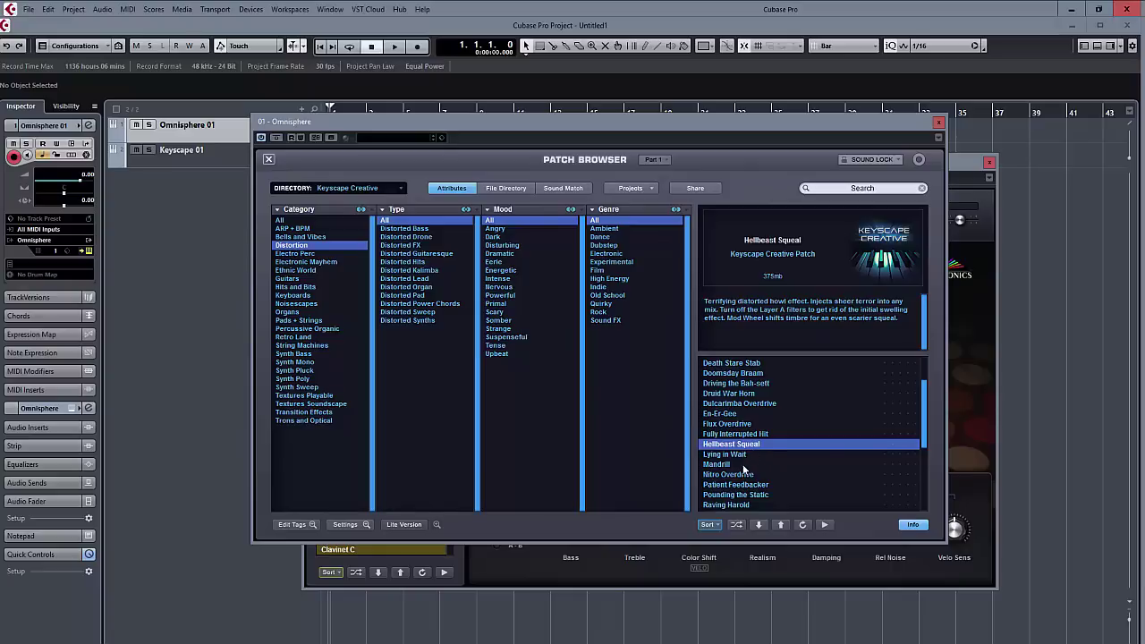
key(Down)
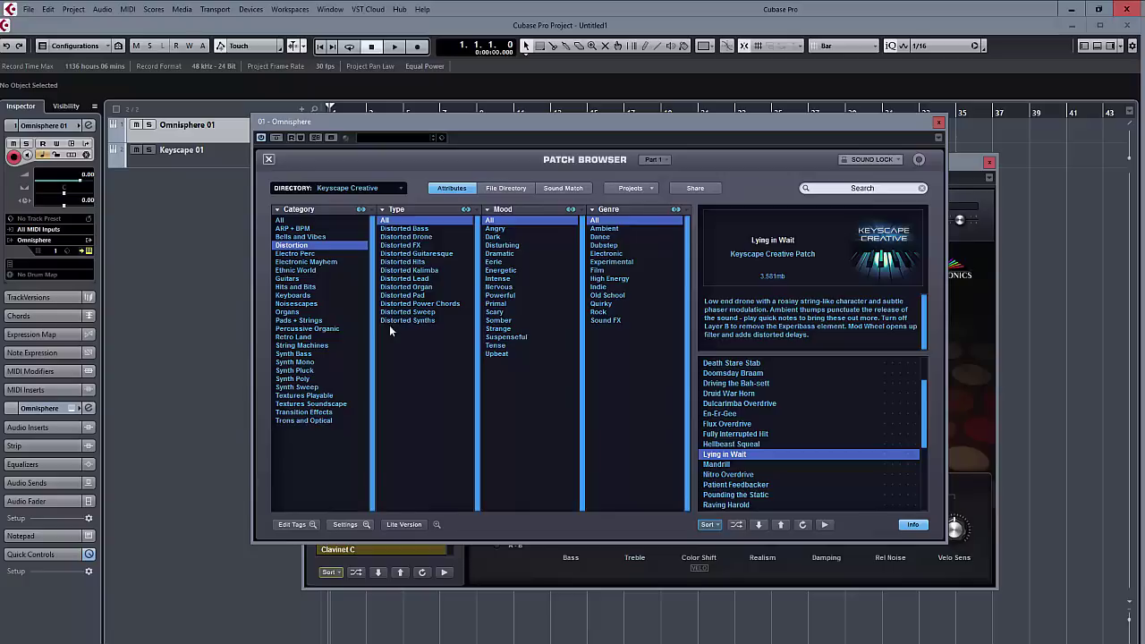
Show the Electro Perc category and audition Clickkick, Glitchy China and Head Ringing Haymaker
click(309, 254)
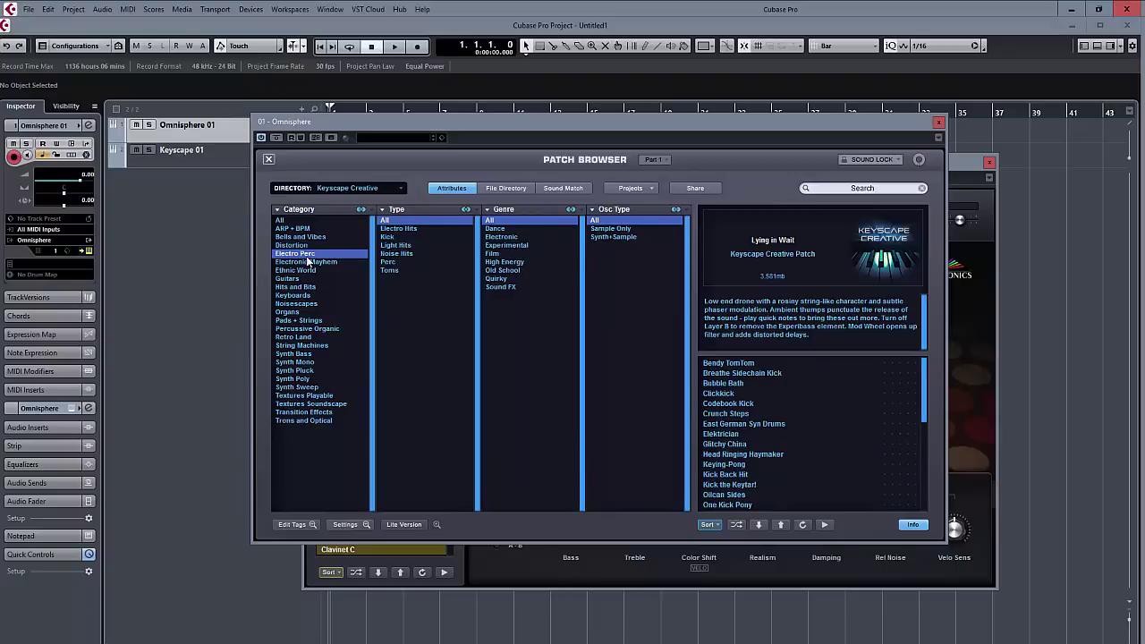
click(731, 393)
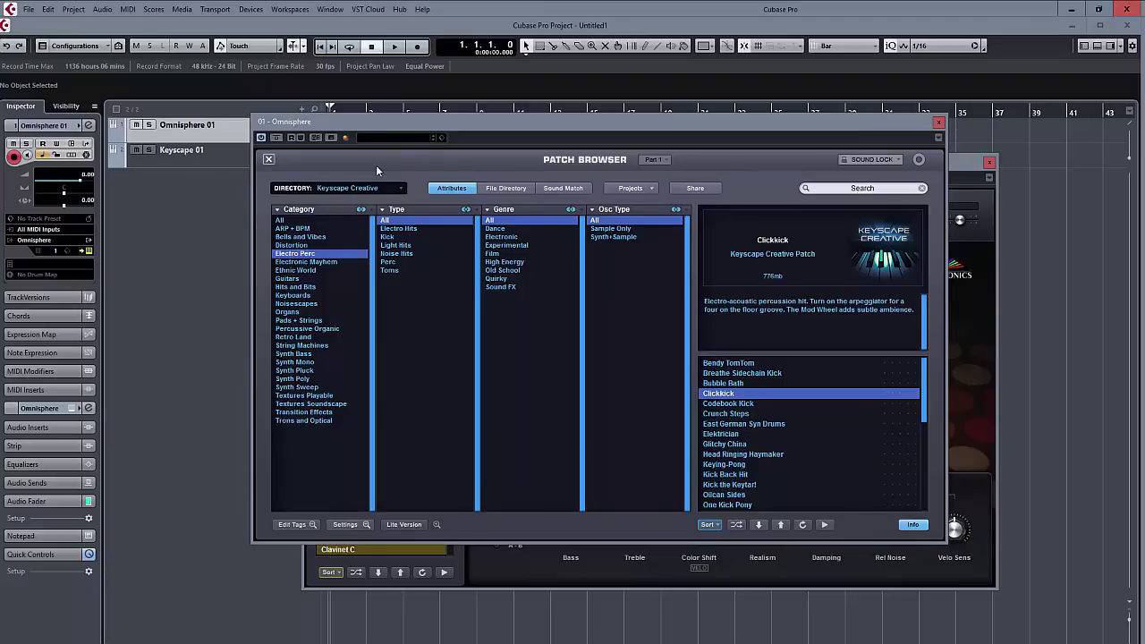
click(736, 445)
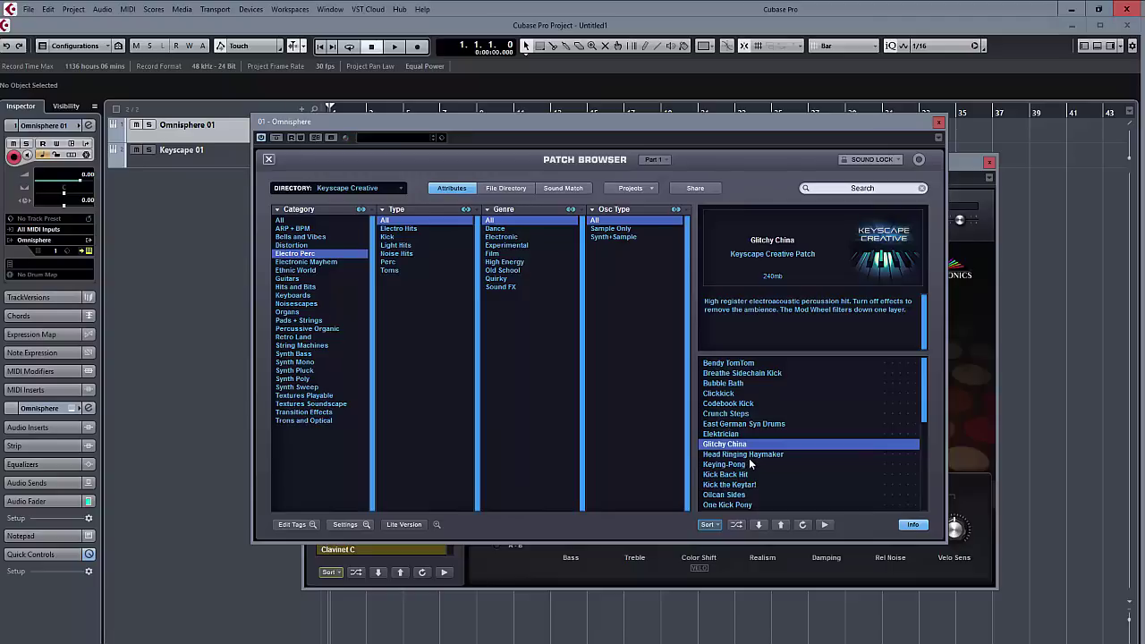
click(748, 456)
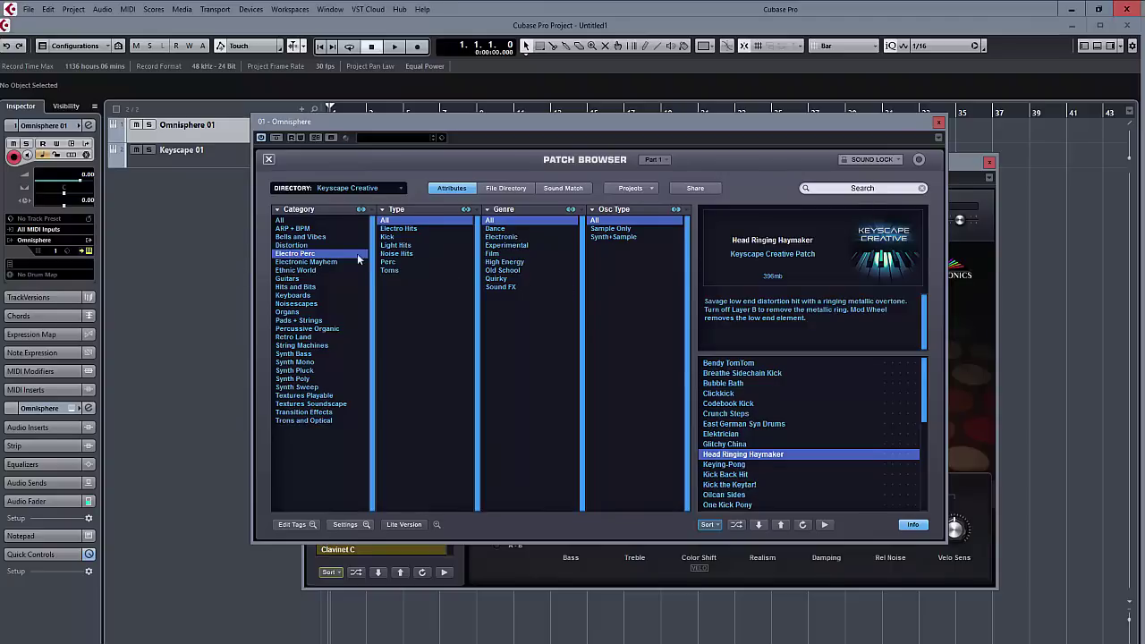
Show the Electronic Mayhem category and audition Aquaphone Calling and Elliptical Orbits
click(328, 262)
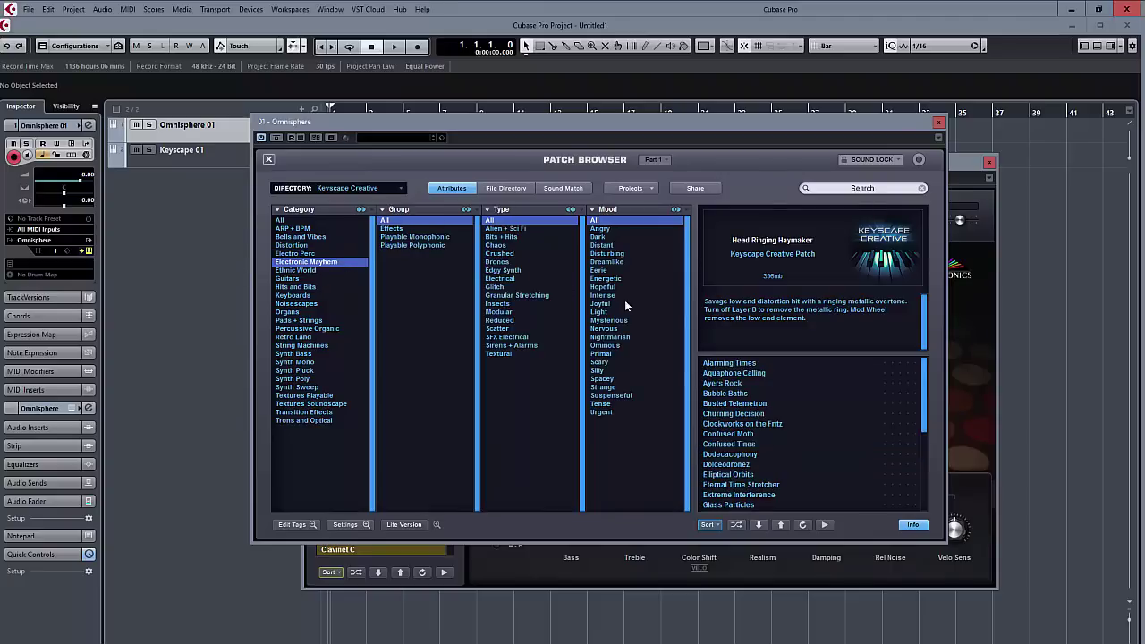
key(Escape)
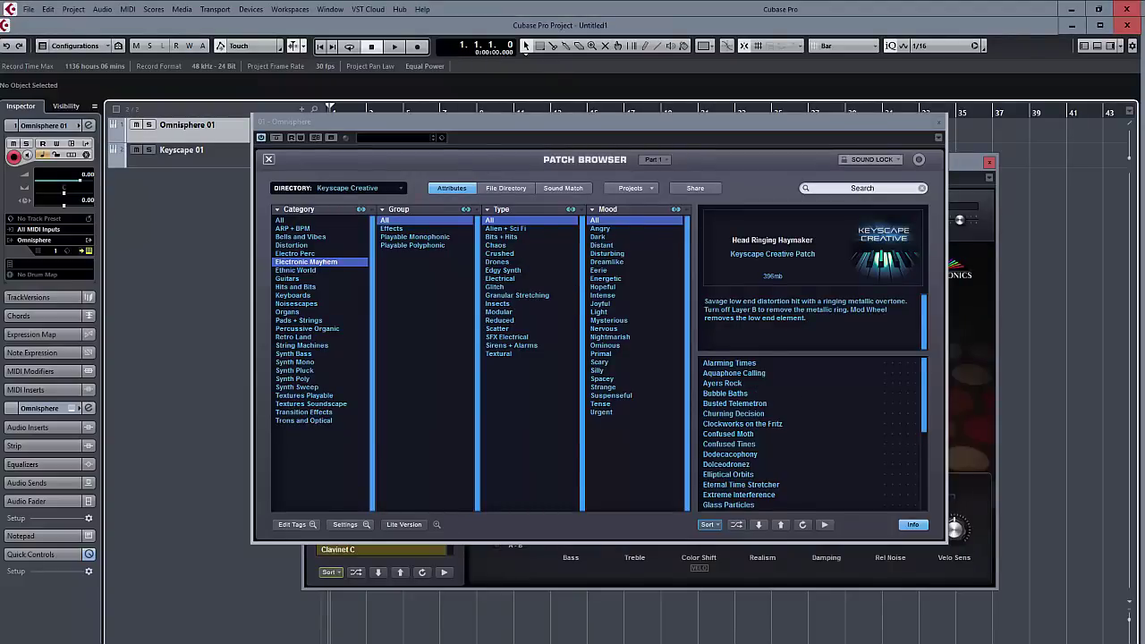
key(ctrl+w)
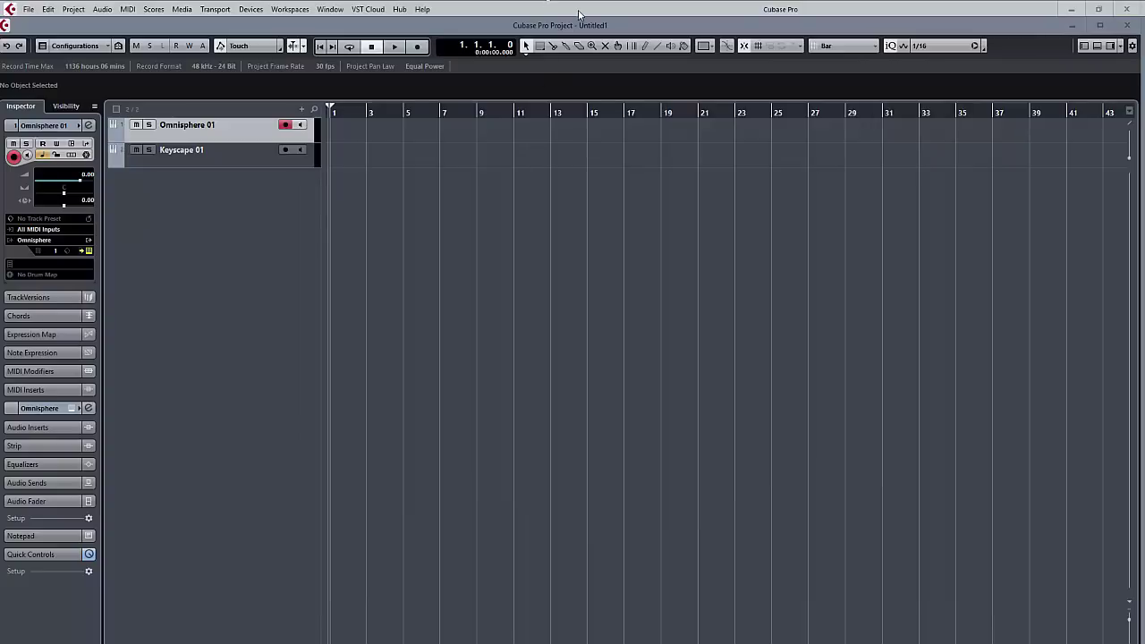
key(ctrl+w)
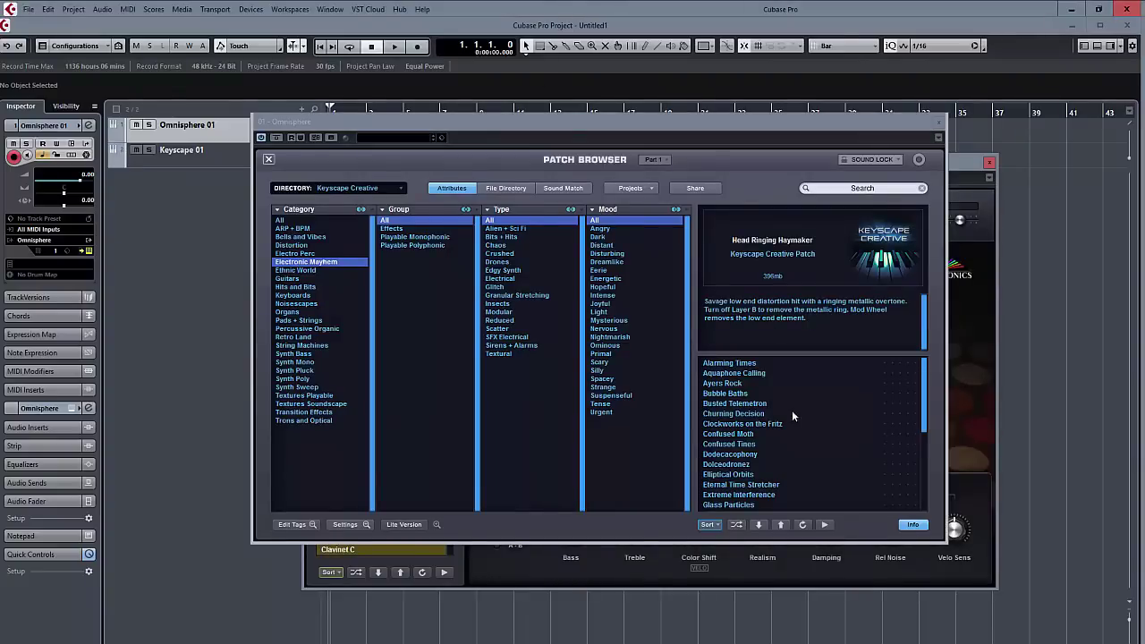
click(749, 373)
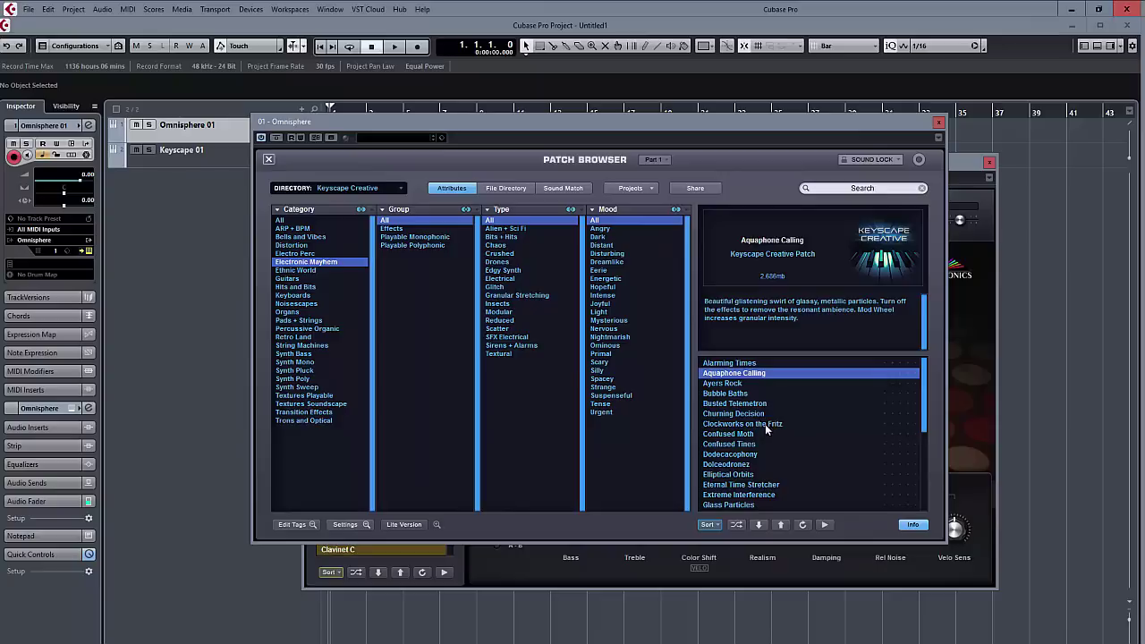
click(746, 475)
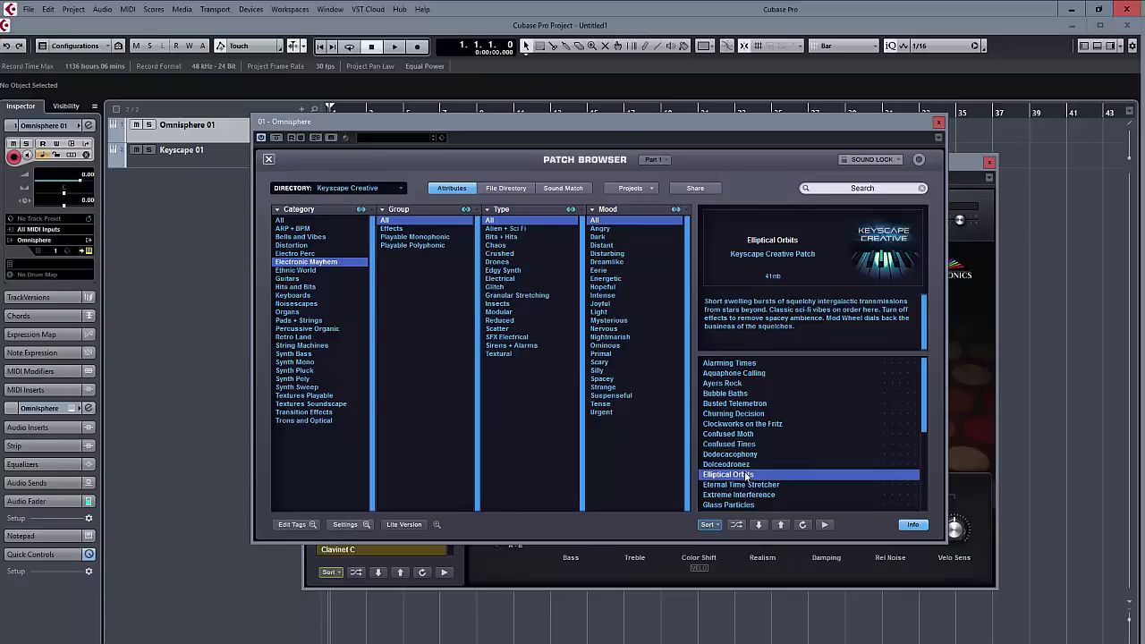
Show the Ethnic World category and audition Banjovi, Cigar Box and Taiko Taiko
click(302, 272)
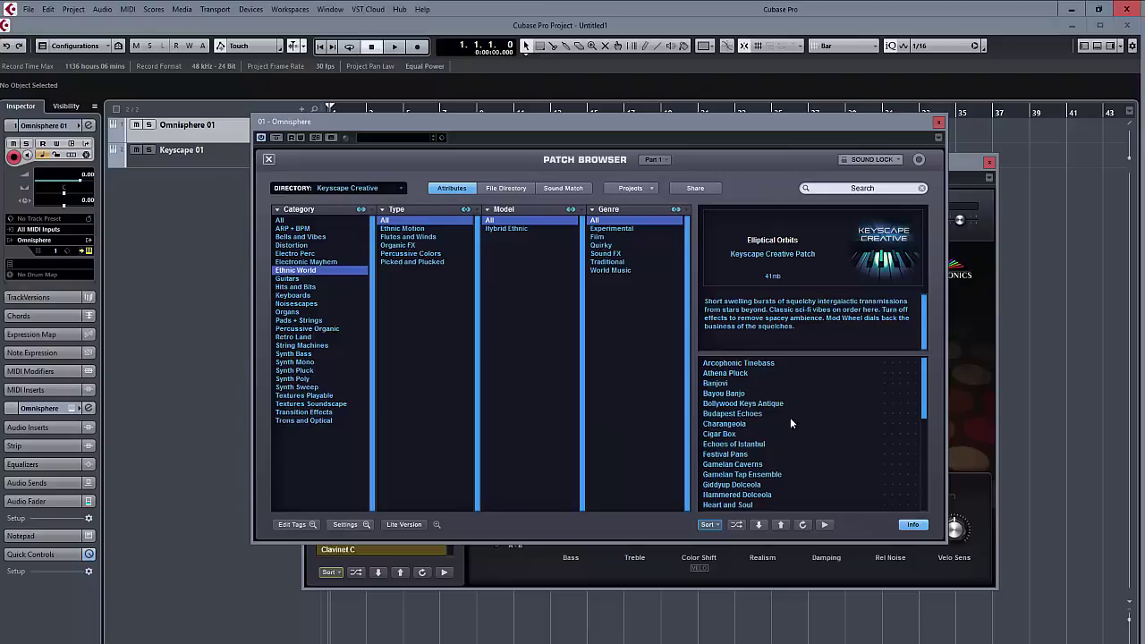
click(734, 387)
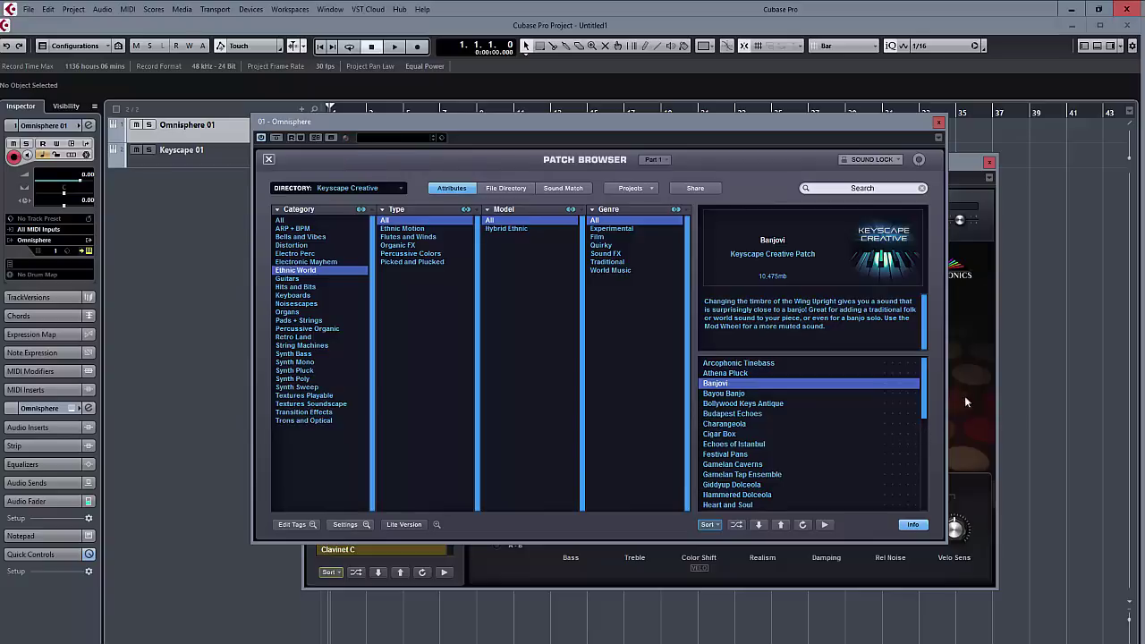
click(742, 436)
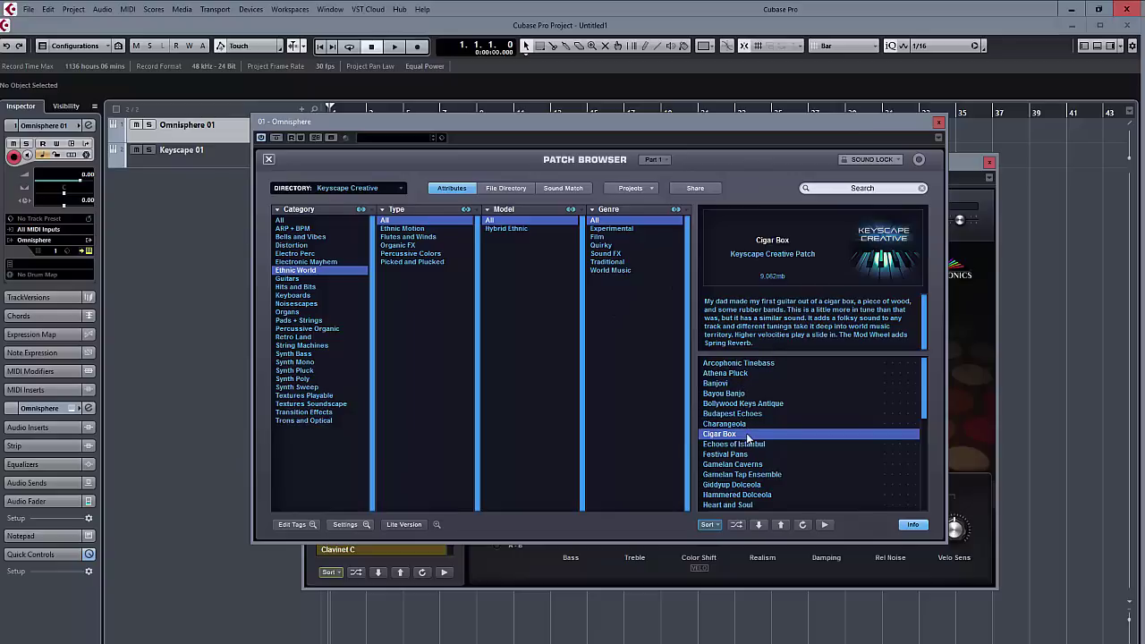
scroll(752, 456, down, 5)
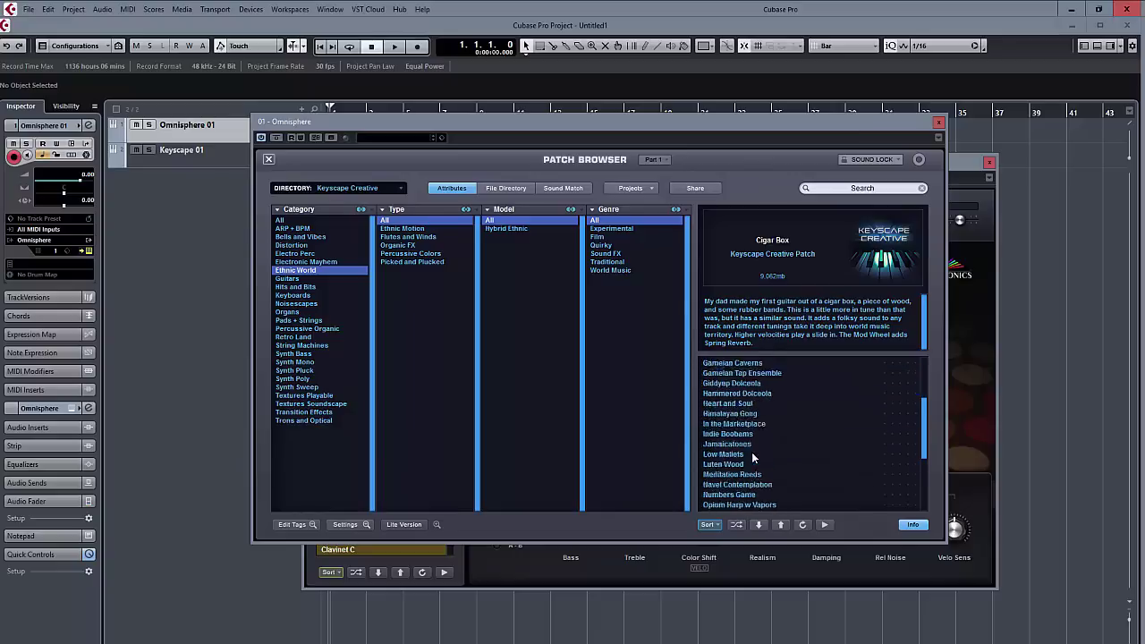
scroll(753, 454, down, 3)
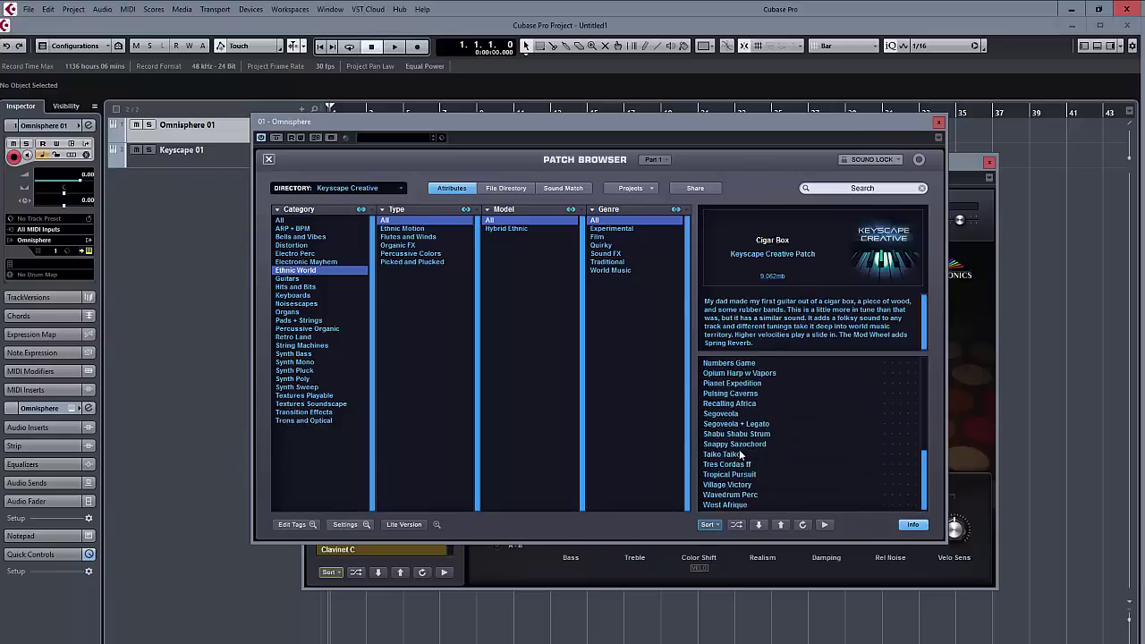
click(739, 454)
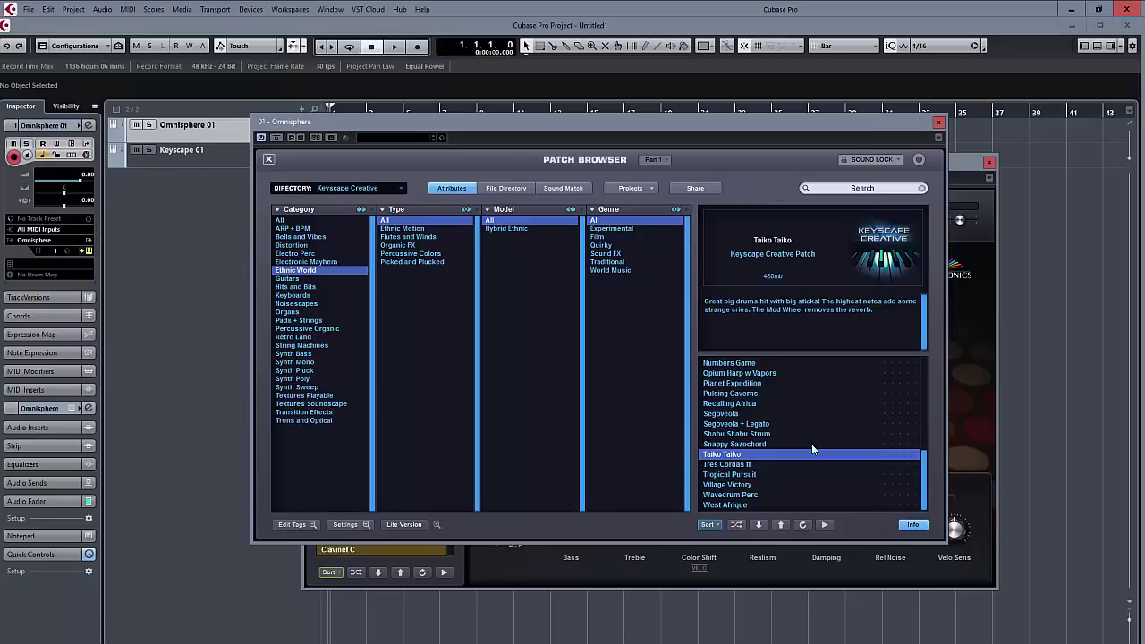
Show the Guitars category and audition An Honest Heart, Crying Rhodes Lead 1, Dark Desert Guitar and Lead GTR Tonez
click(300, 278)
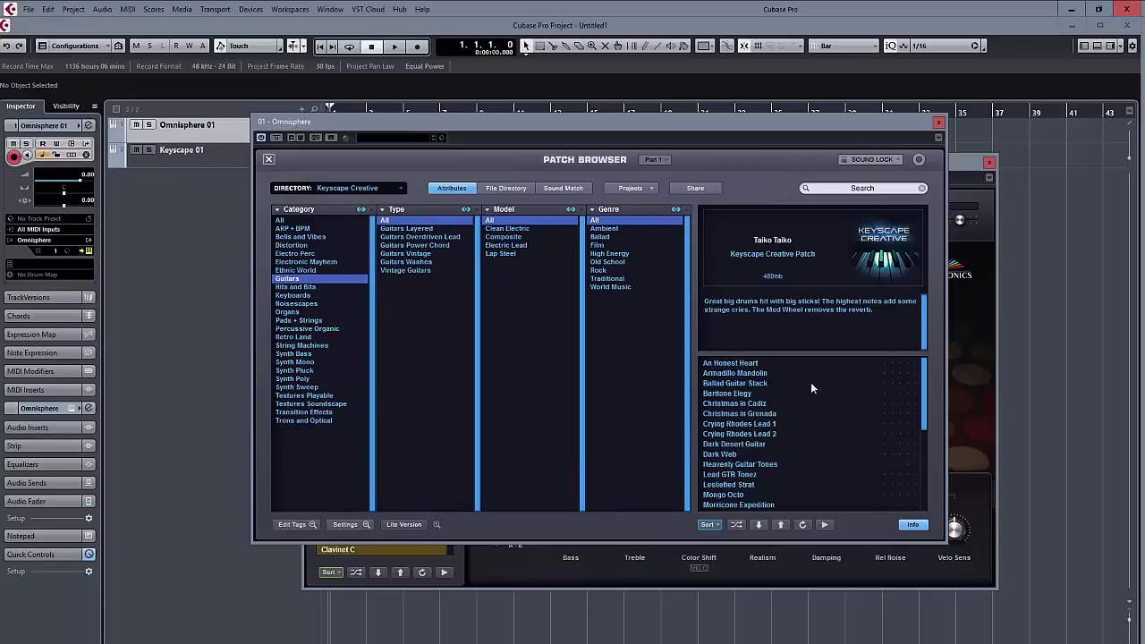
click(770, 361)
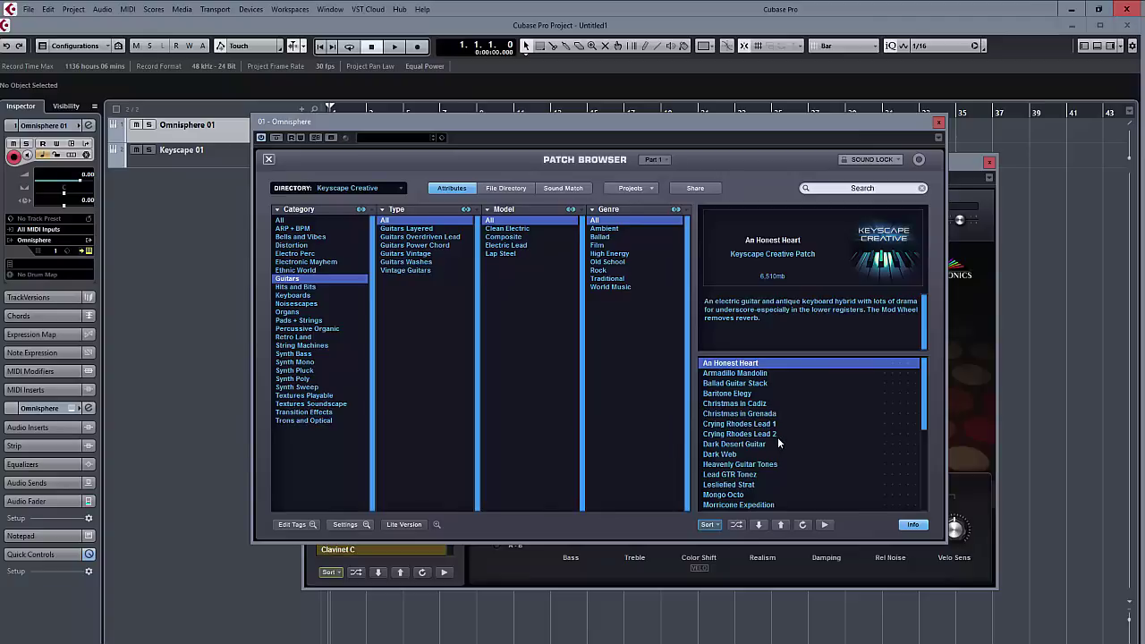
click(764, 427)
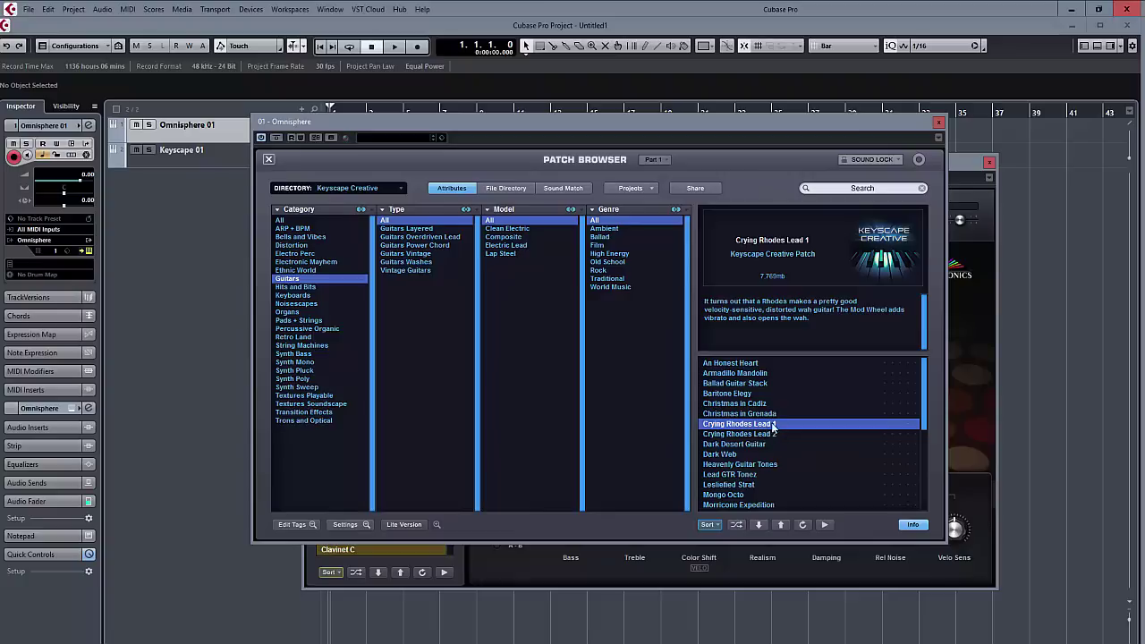
click(737, 446)
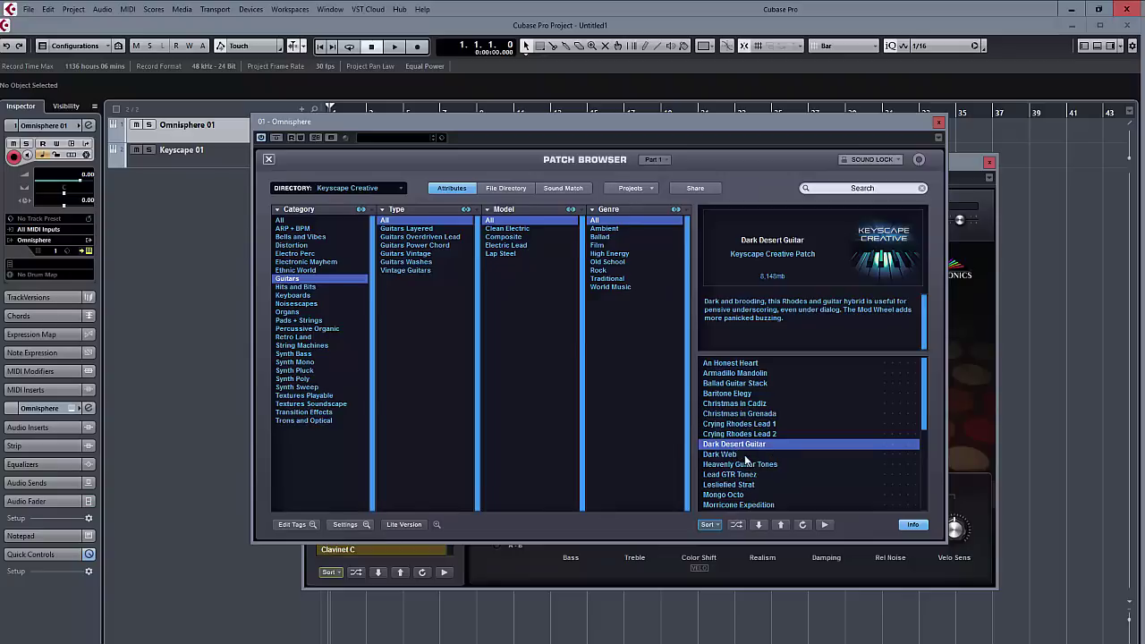
click(746, 473)
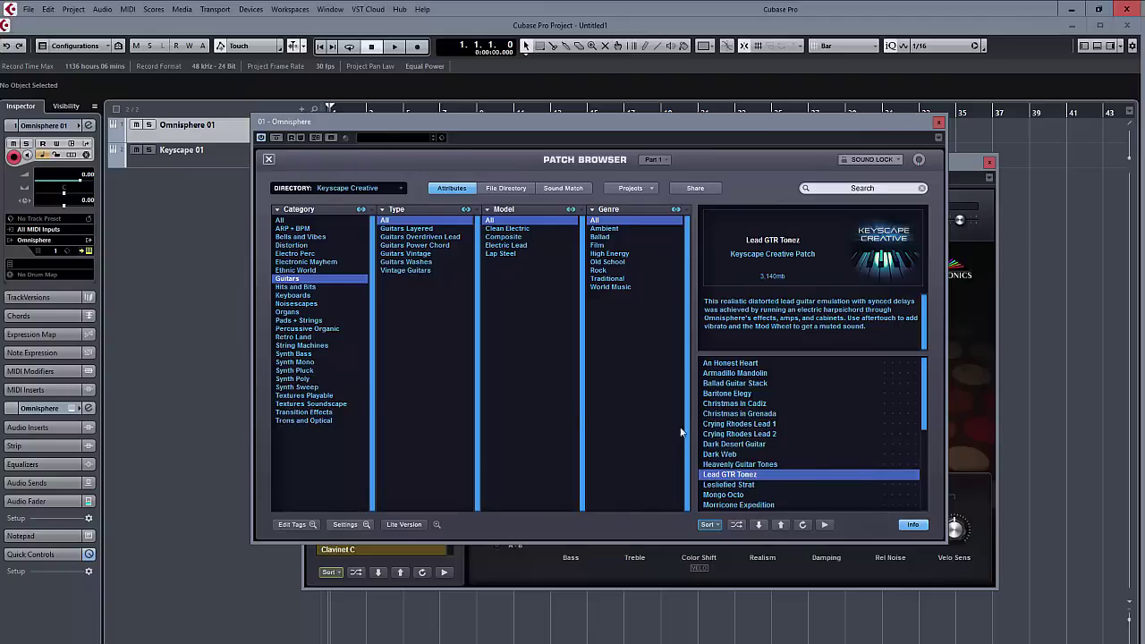
Show the Hits and Bits category and audition Assault Bass Pluck, Be Careful Hit, Boomy Anvil Strike, Breathless Alarm, Breathy Boomer and Cryogenic Hit
click(304, 286)
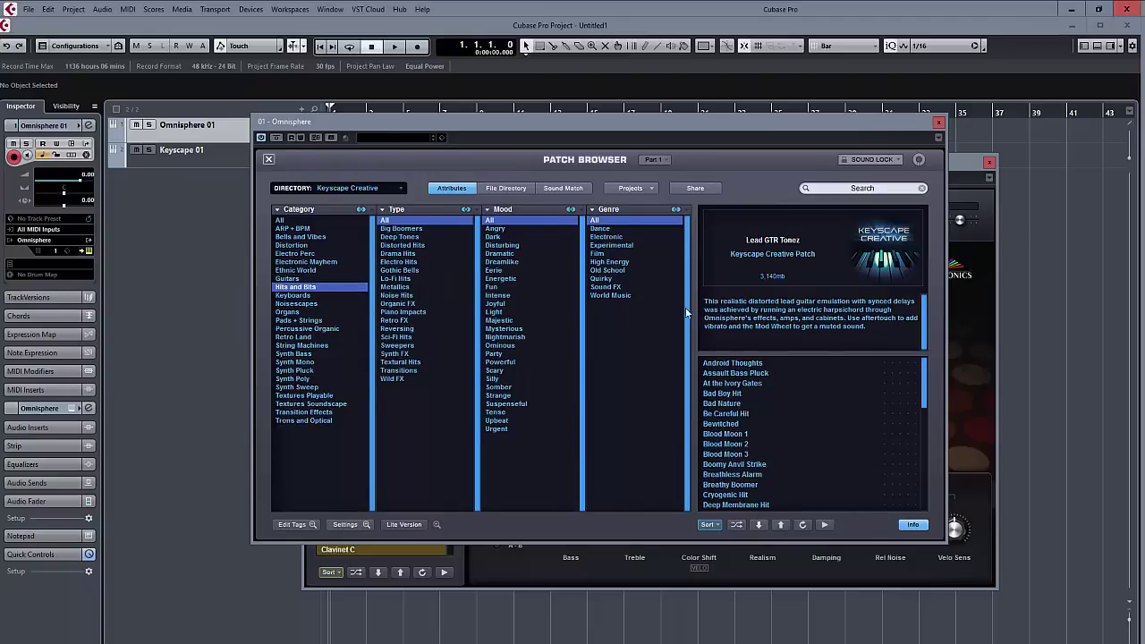
click(751, 373)
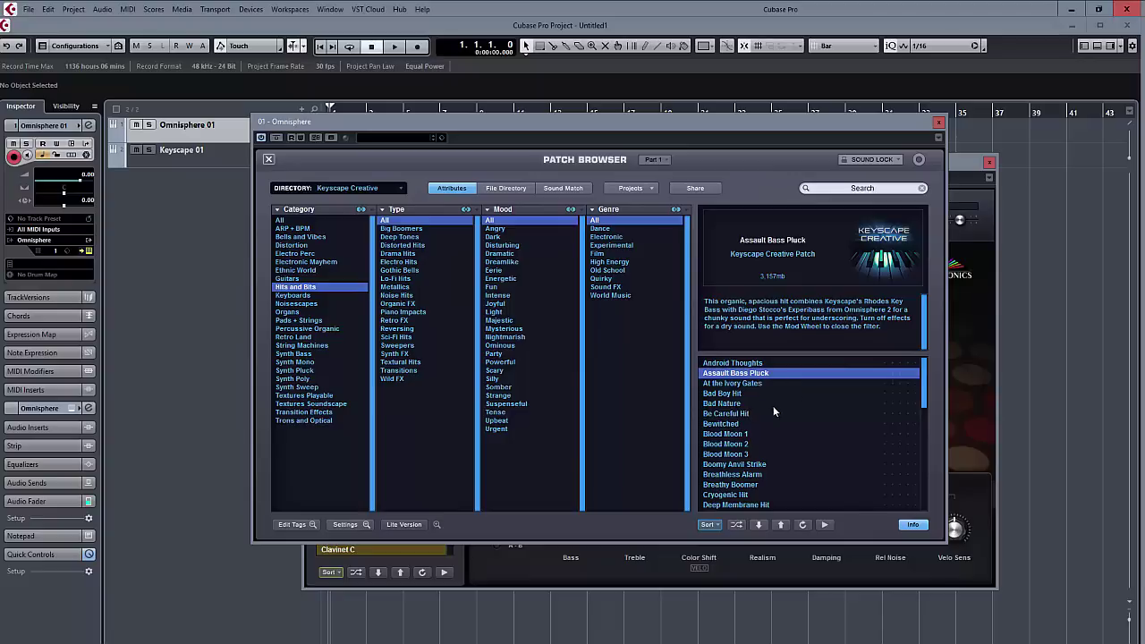
click(762, 413)
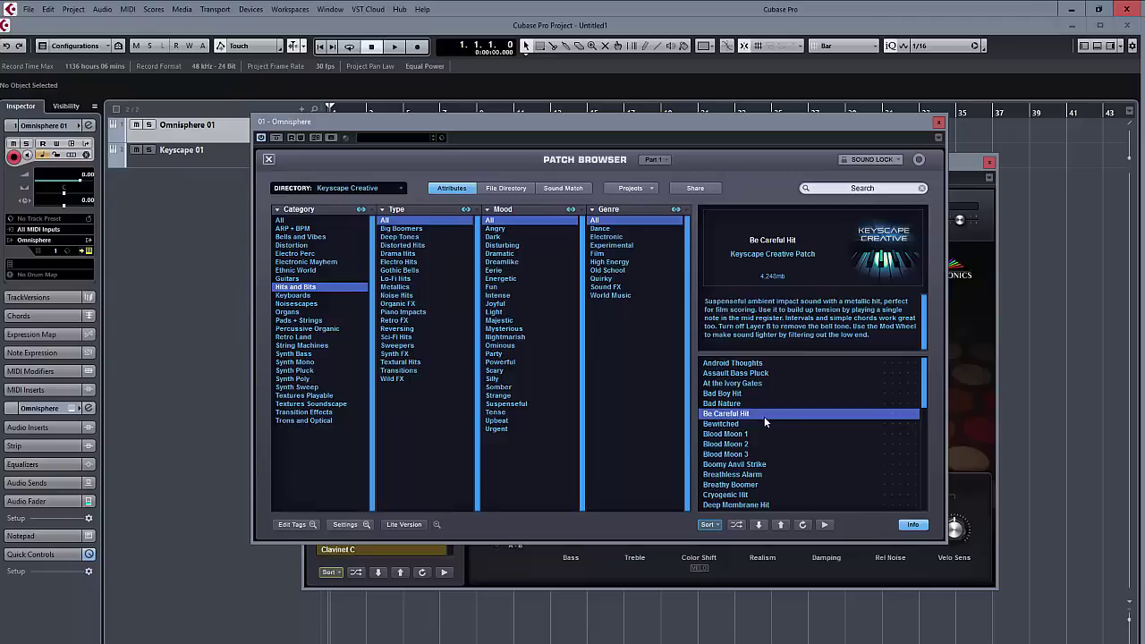
click(747, 465)
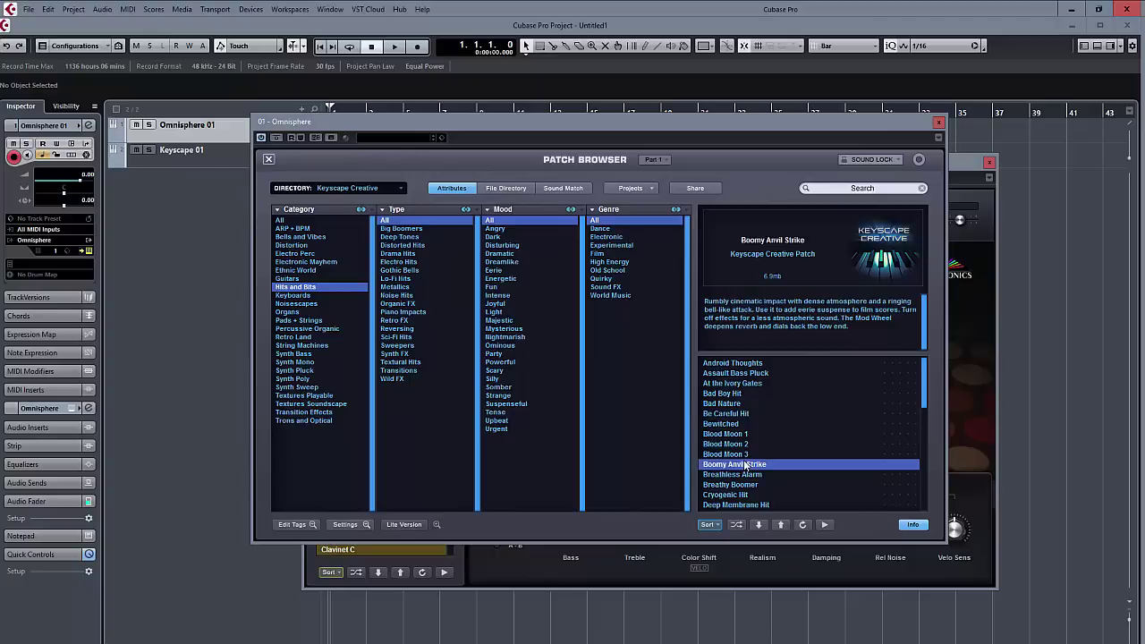
key(Down)
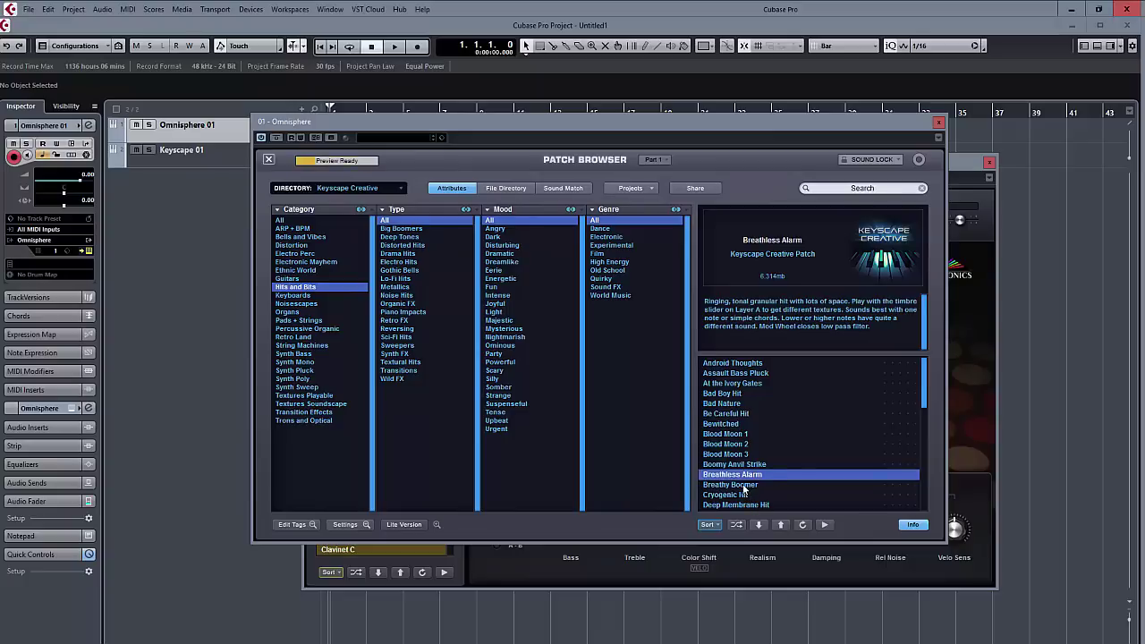
click(743, 486)
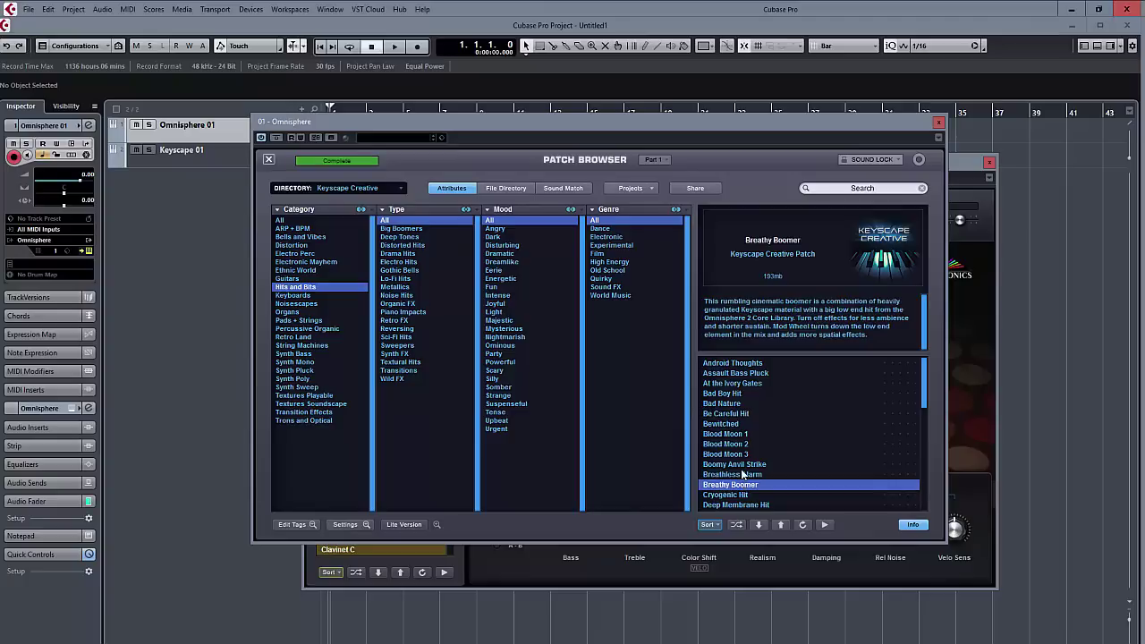
click(742, 475)
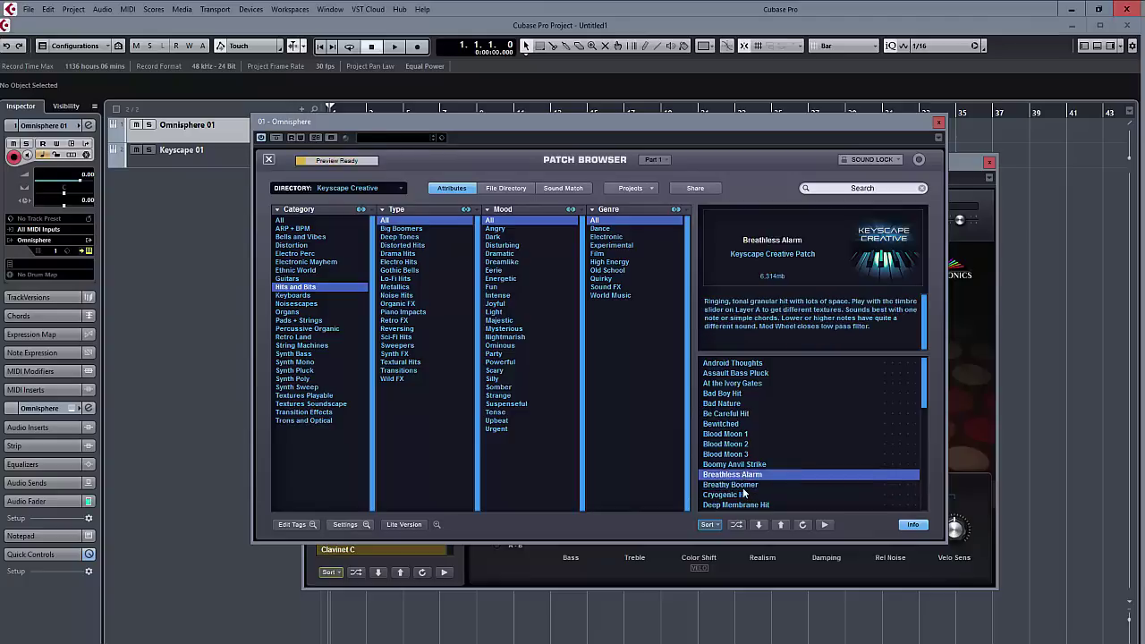
click(738, 495)
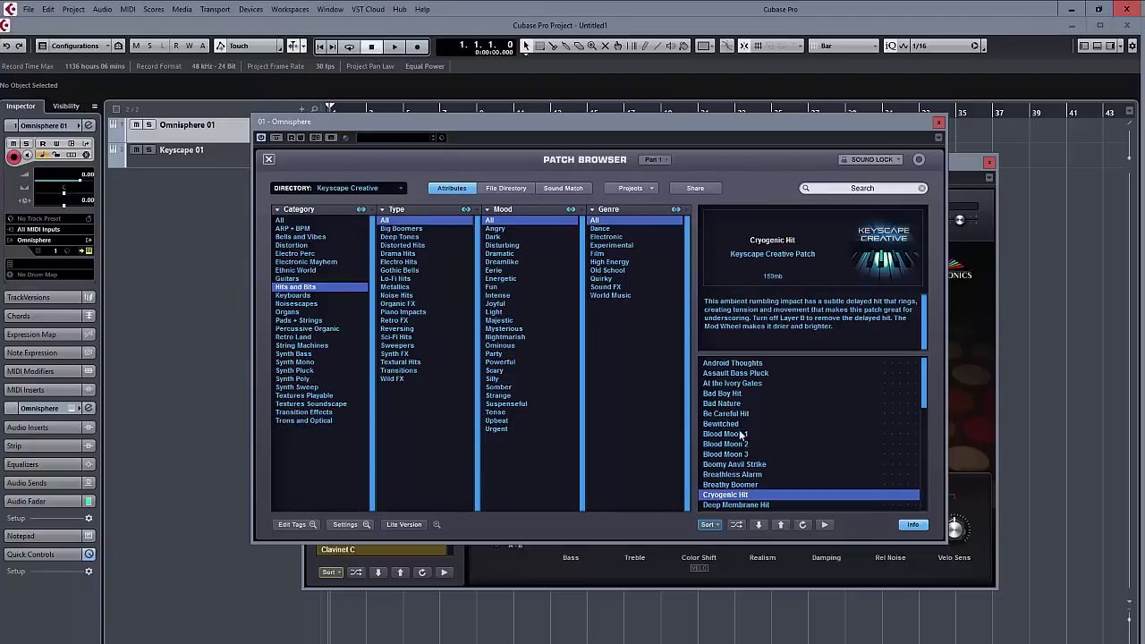
Show the Keyboards category and audition Absorbing Piano Taps, Celestratone Wide, Champagne EPiano, Cosmic Pianet and Cowgirl's Dreamy Upright
click(302, 296)
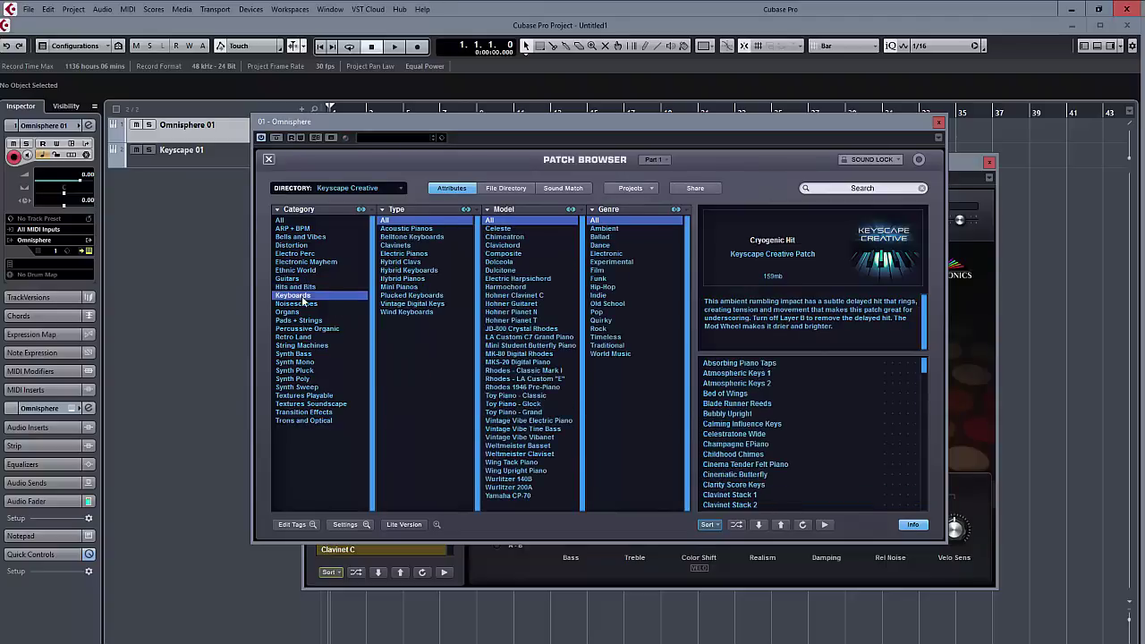
key(Escape)
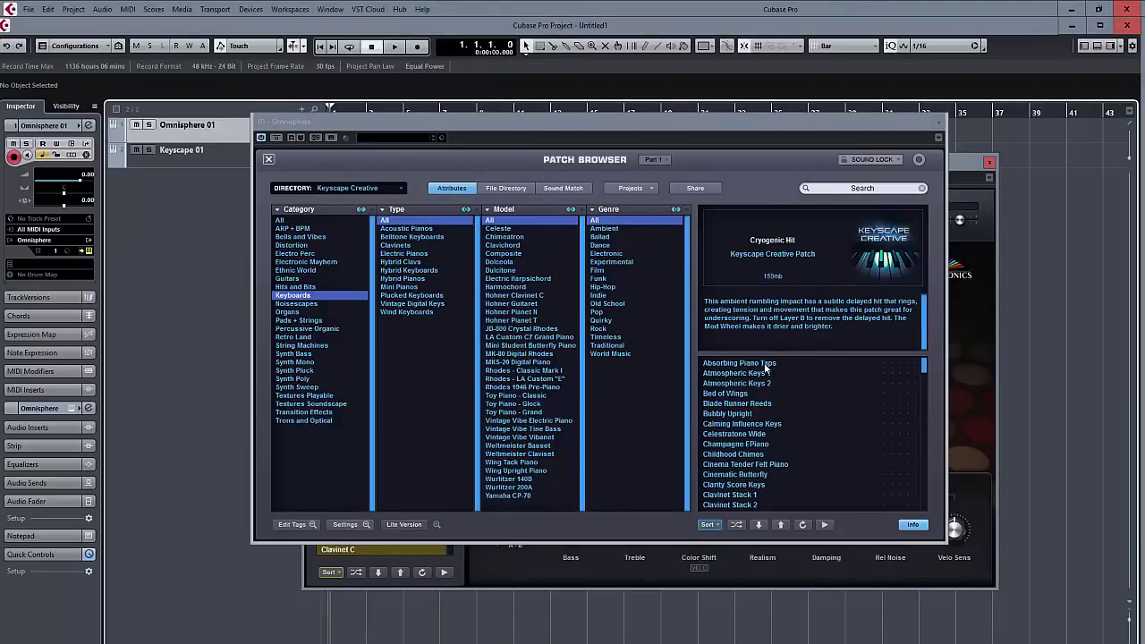
click(768, 365)
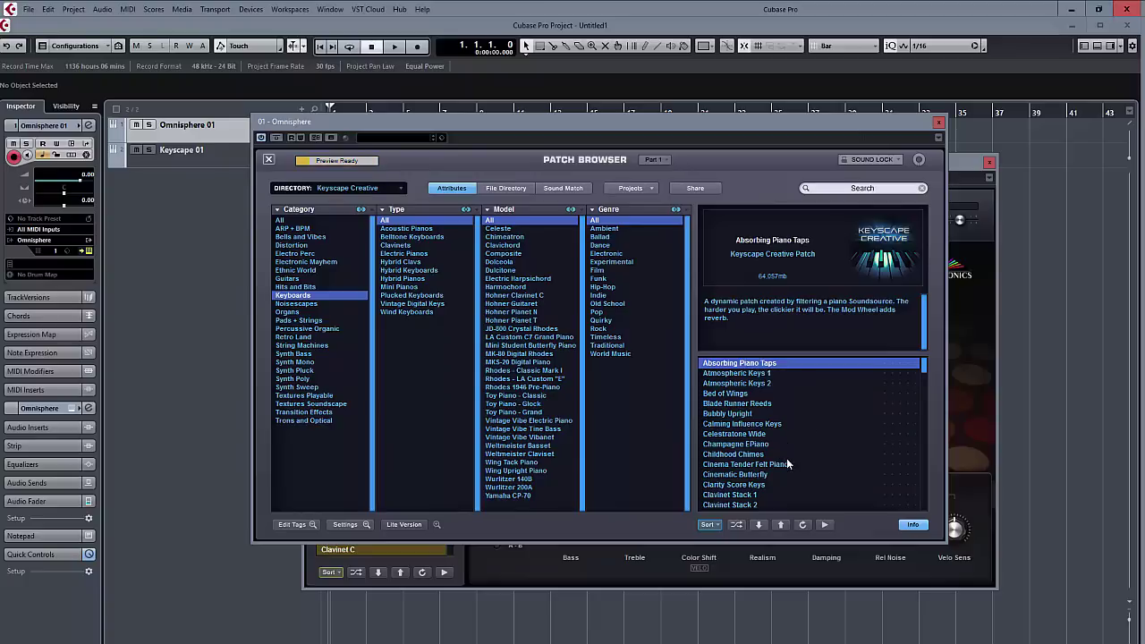
click(754, 436)
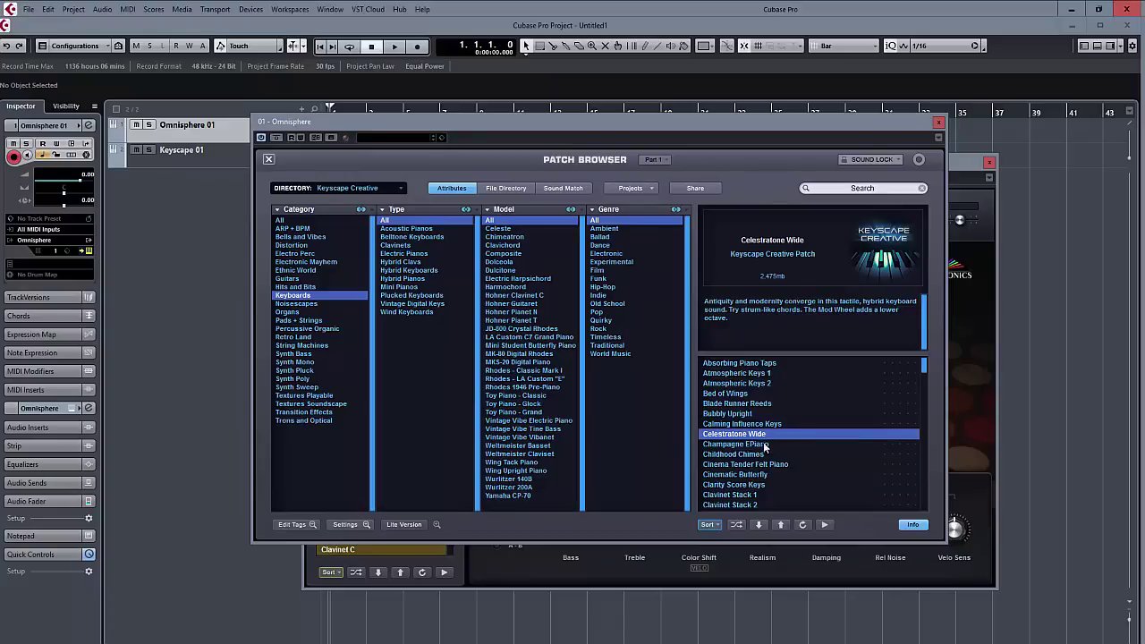
click(764, 445)
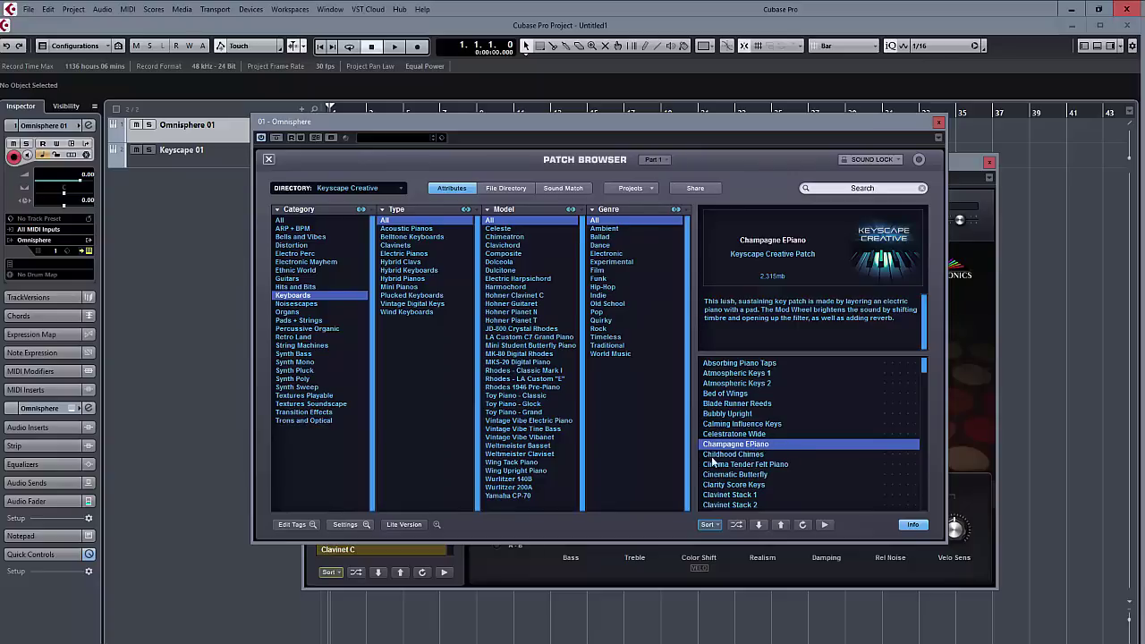
scroll(762, 458, down, 2)
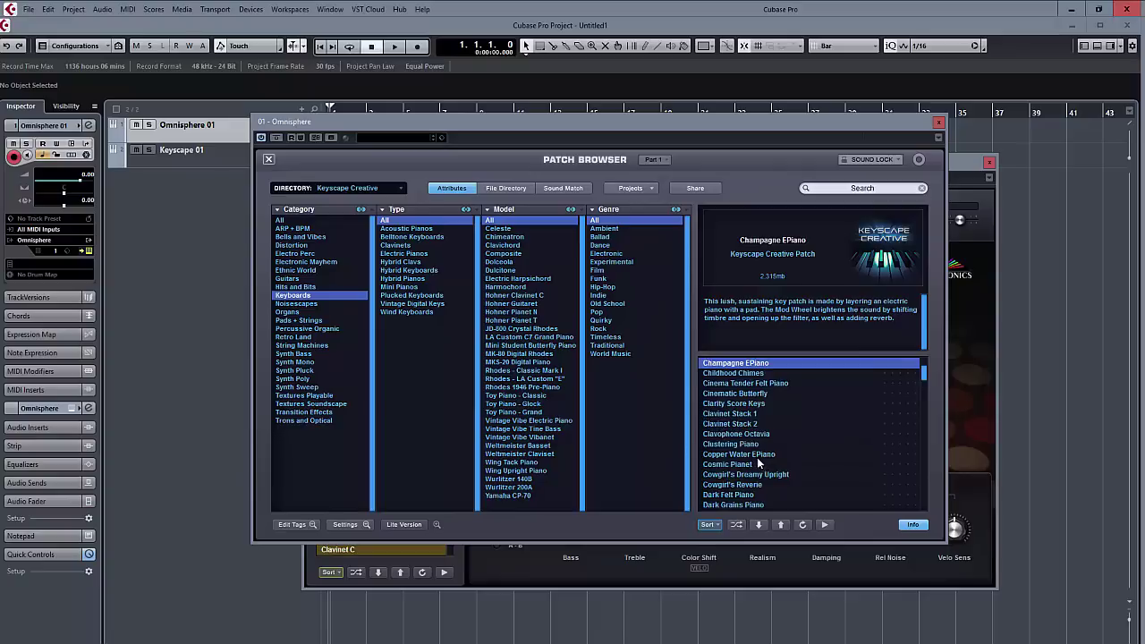
click(754, 464)
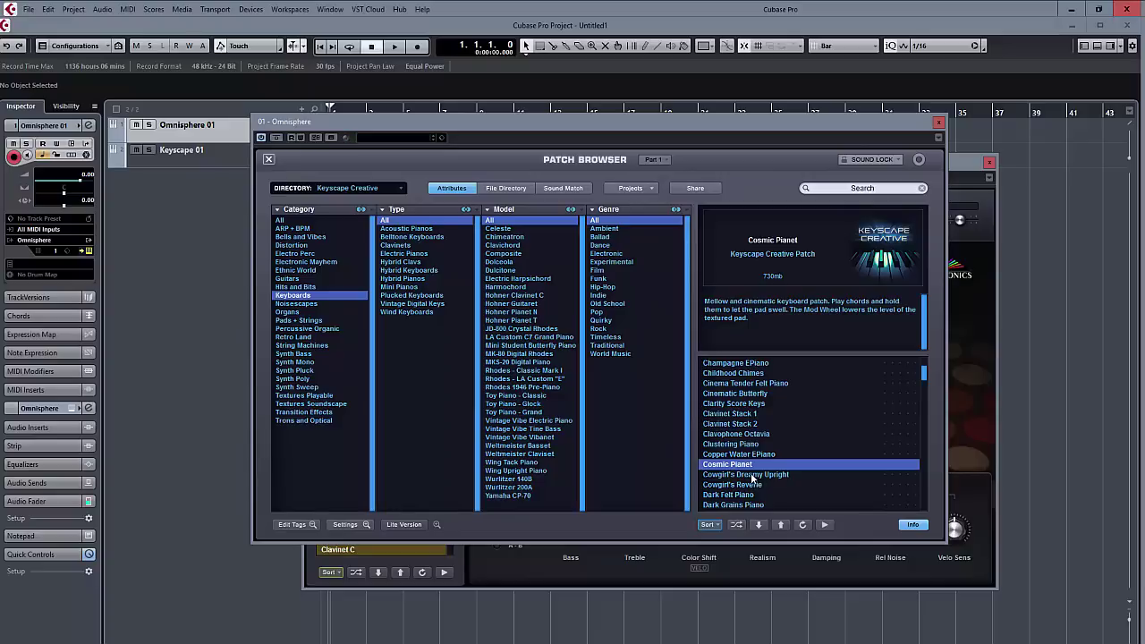
click(753, 476)
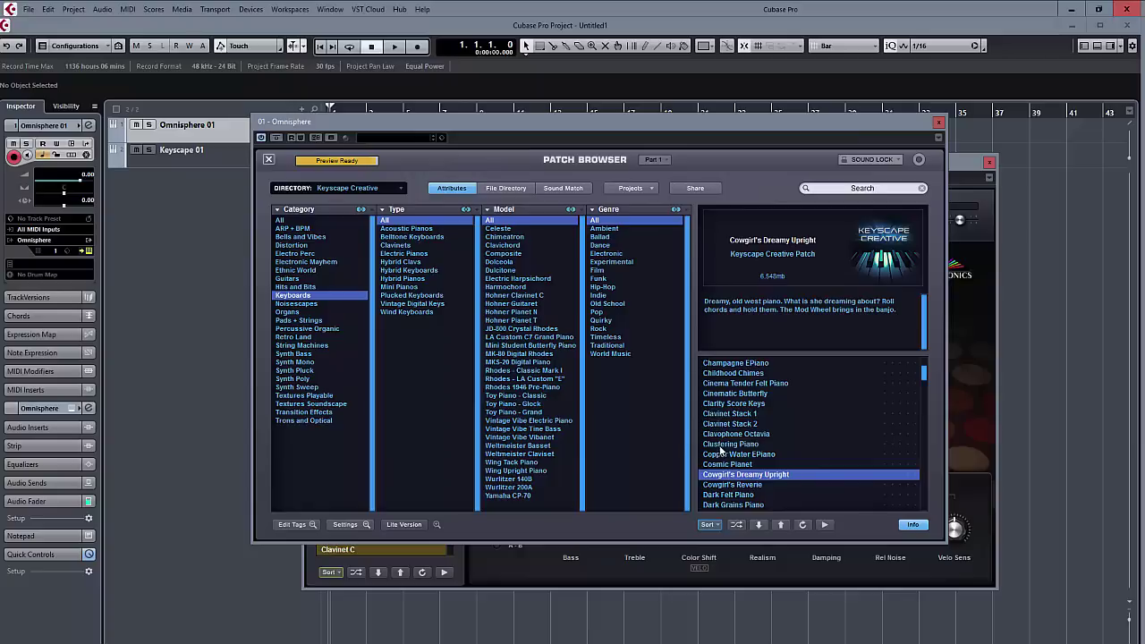
Show the Noisescapes category and audition An Abysmal Failure, Cougar Wind and Creepy Creakers
click(319, 303)
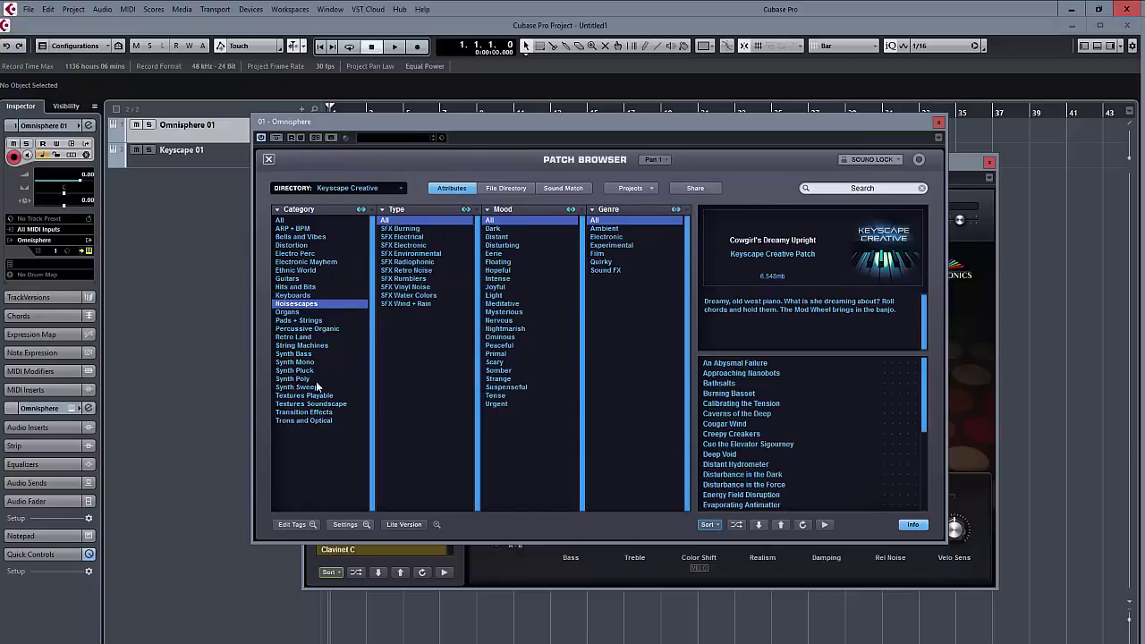
click(757, 366)
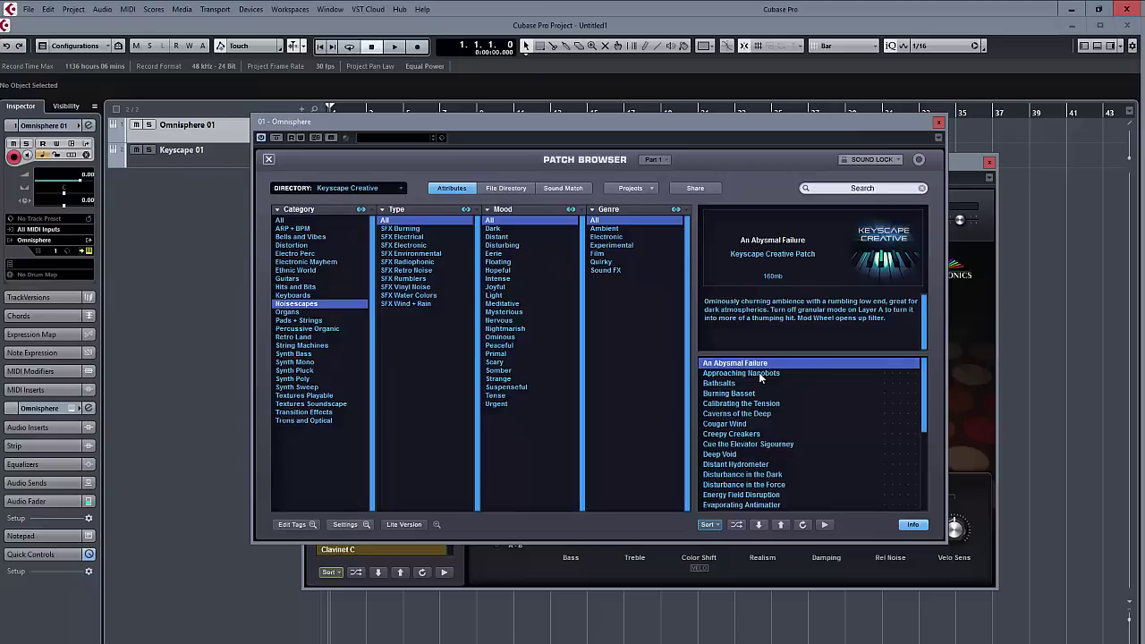
click(752, 424)
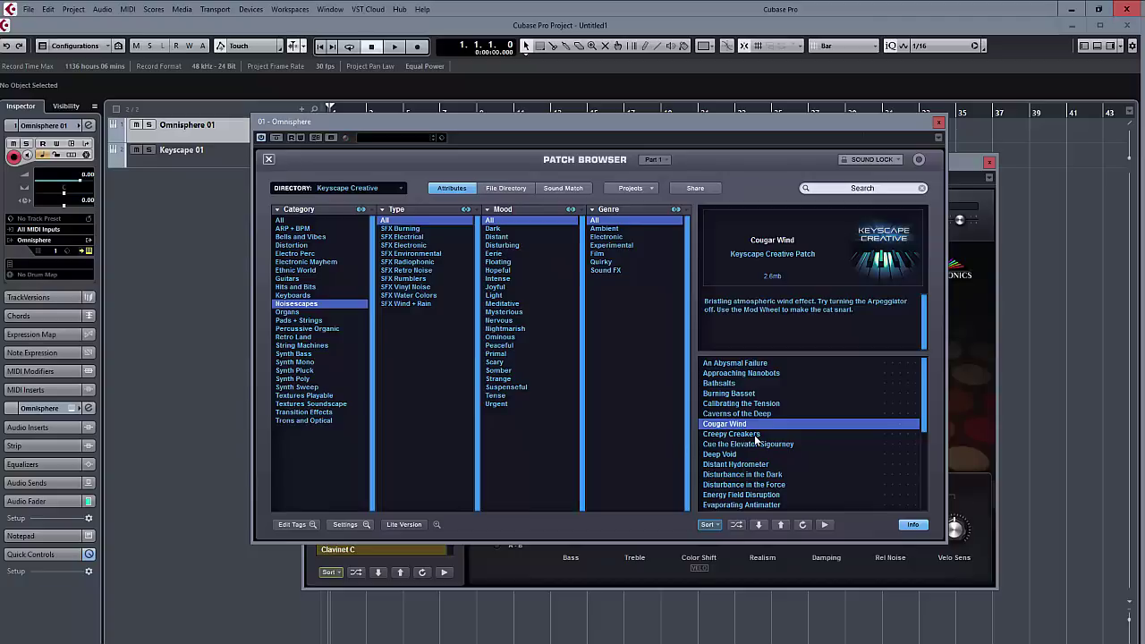
click(755, 435)
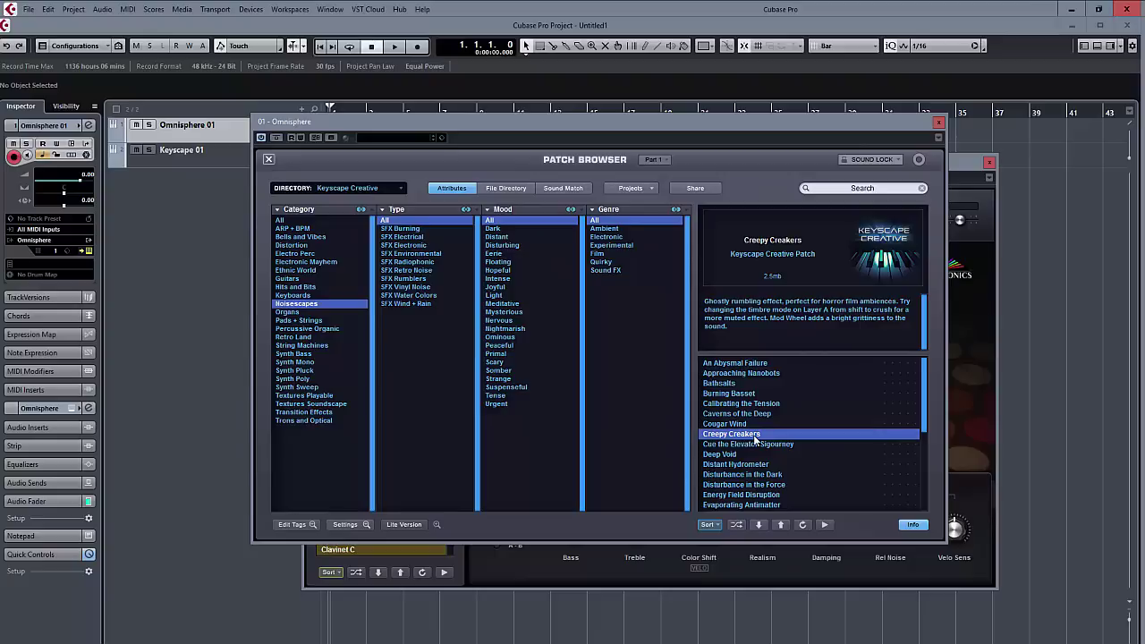
Show the Organs category and audition Grasshopper Organ, At the Roller Rink and Hymn Machine
click(313, 312)
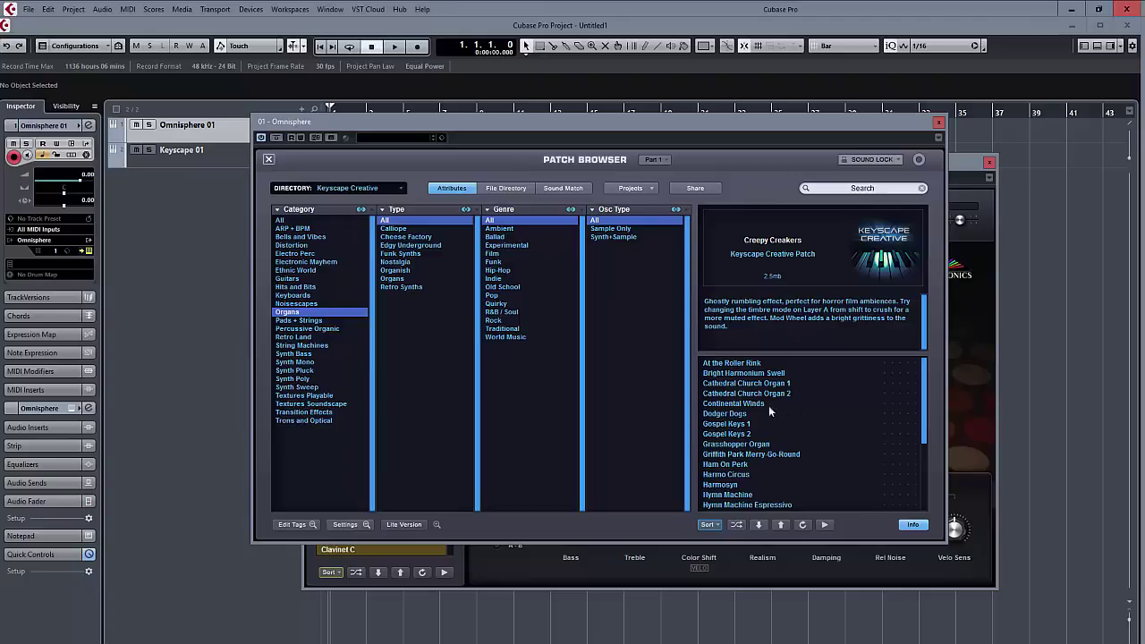
click(758, 443)
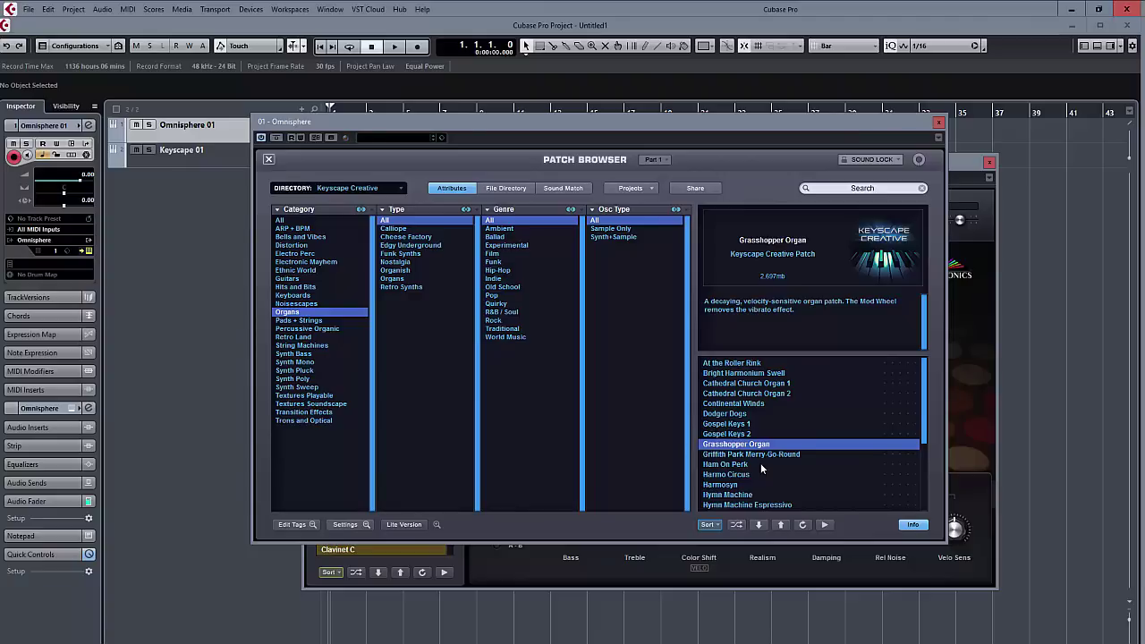
click(775, 365)
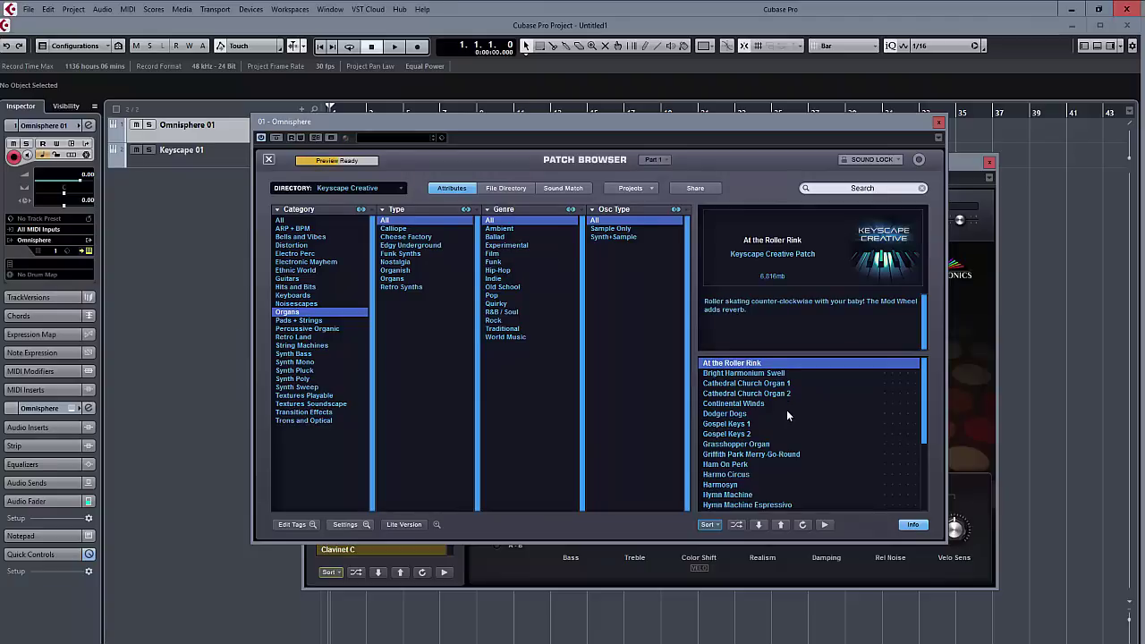
click(748, 495)
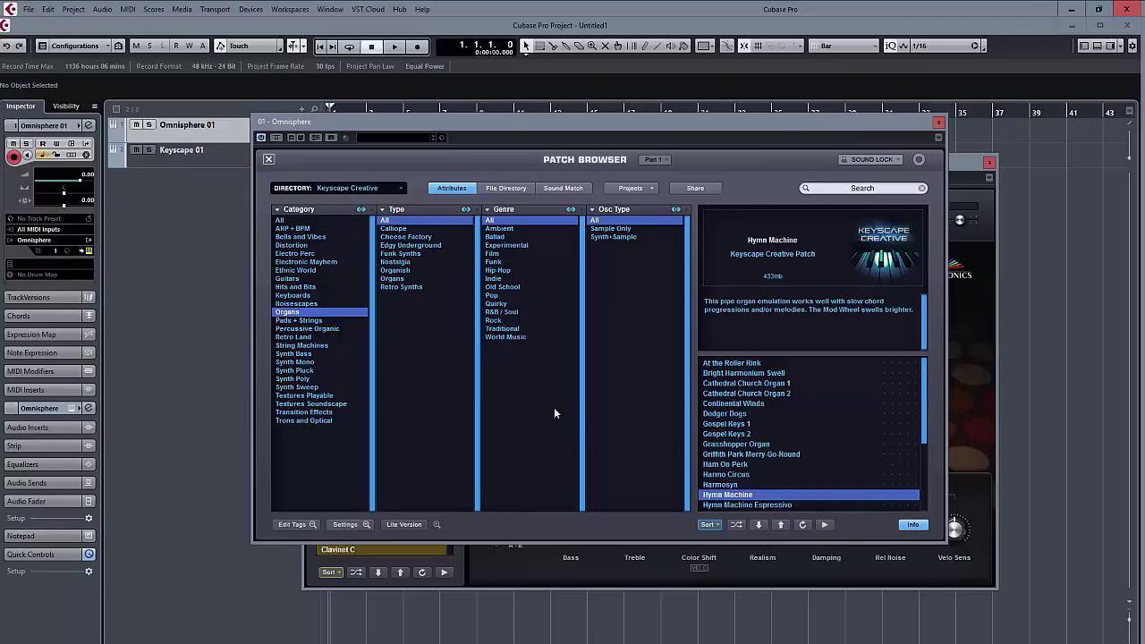
Audition Canadian Pad from the Pads + Strings category, and lower Omnisphere's master volume slightly in the main synth view
click(302, 321)
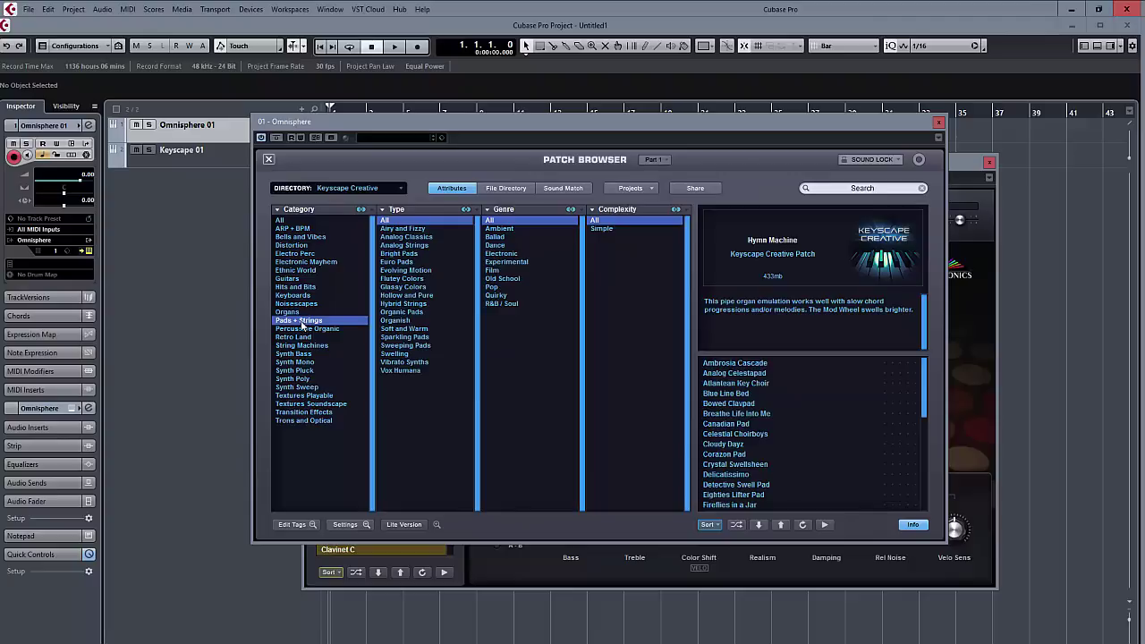
click(744, 425)
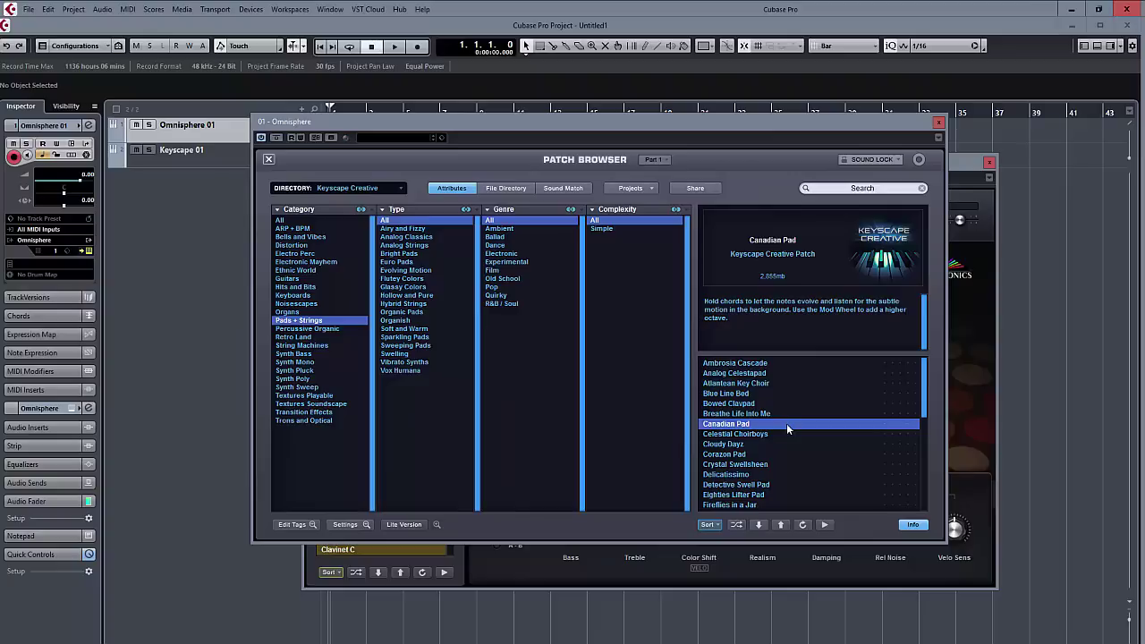
click(269, 160)
drag(910, 173, 904, 173)
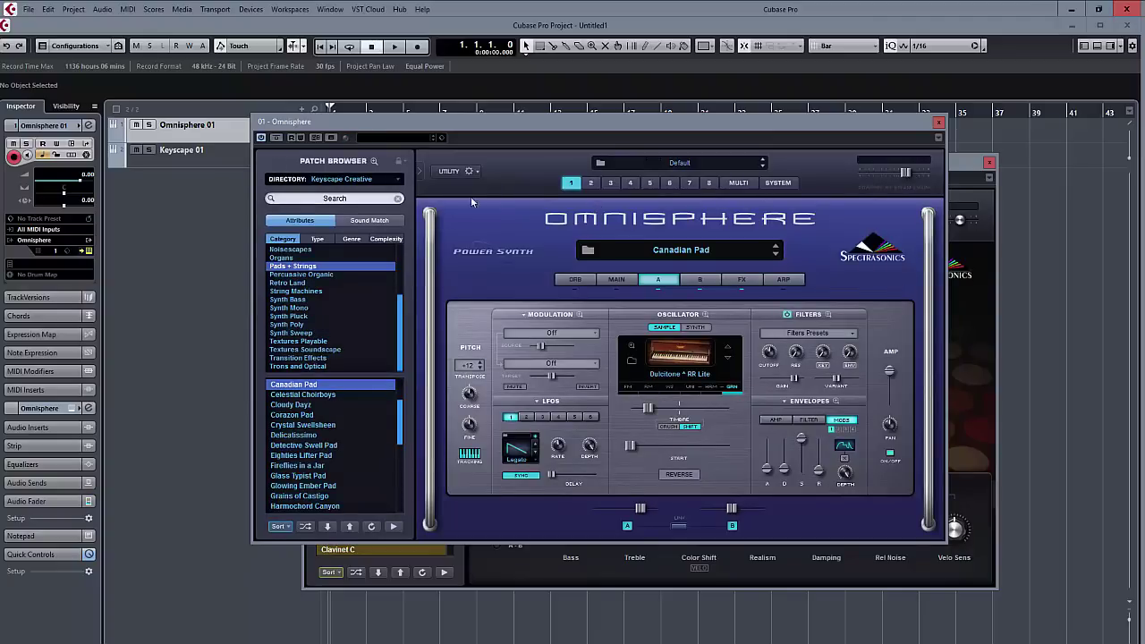
Return to the full-size patch browser and audition Jupiter Reeds in the Pads + Strings category
click(375, 161)
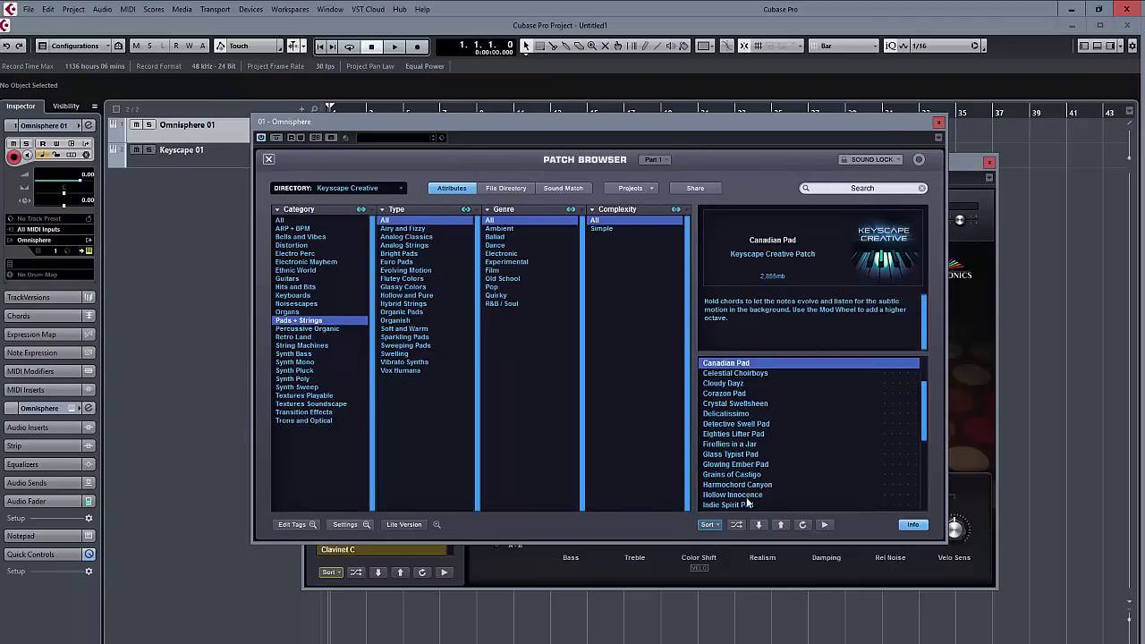
scroll(749, 498, down, 2)
click(743, 465)
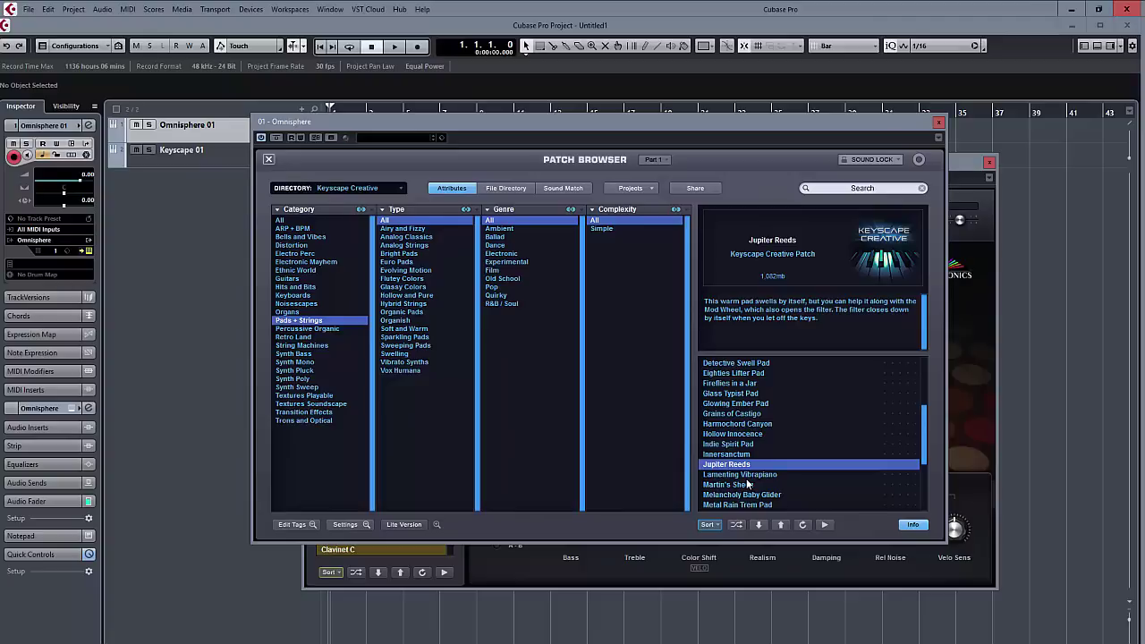
Show the Percussive Organic category and audition Deep Pipeline and Paint Me In a Corner
click(336, 330)
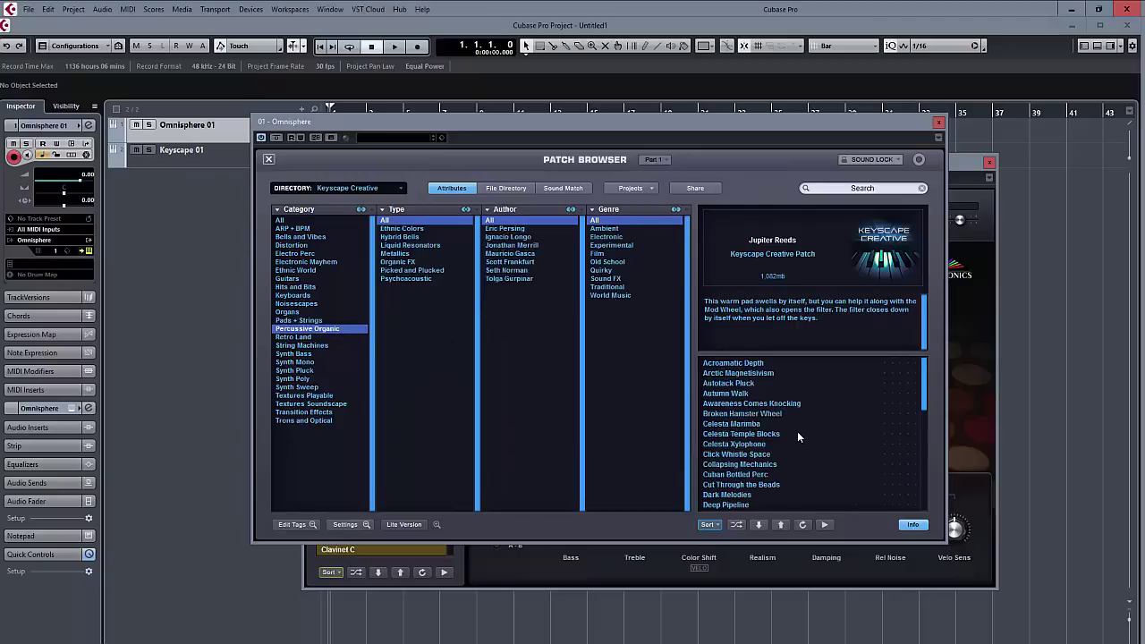
key(ctrl+w)
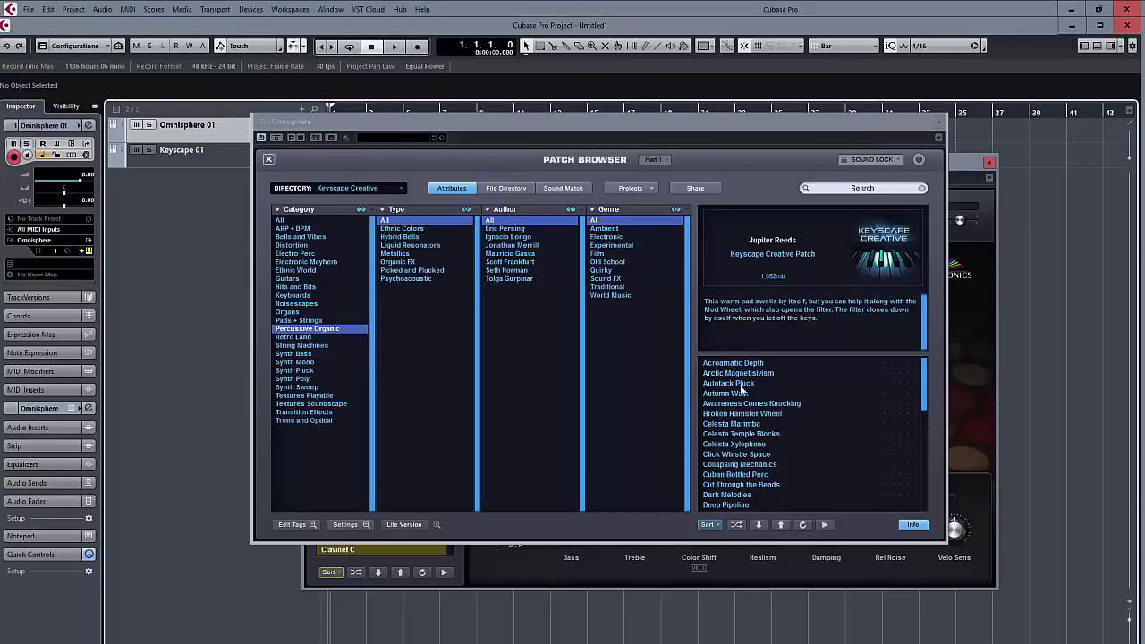
click(742, 506)
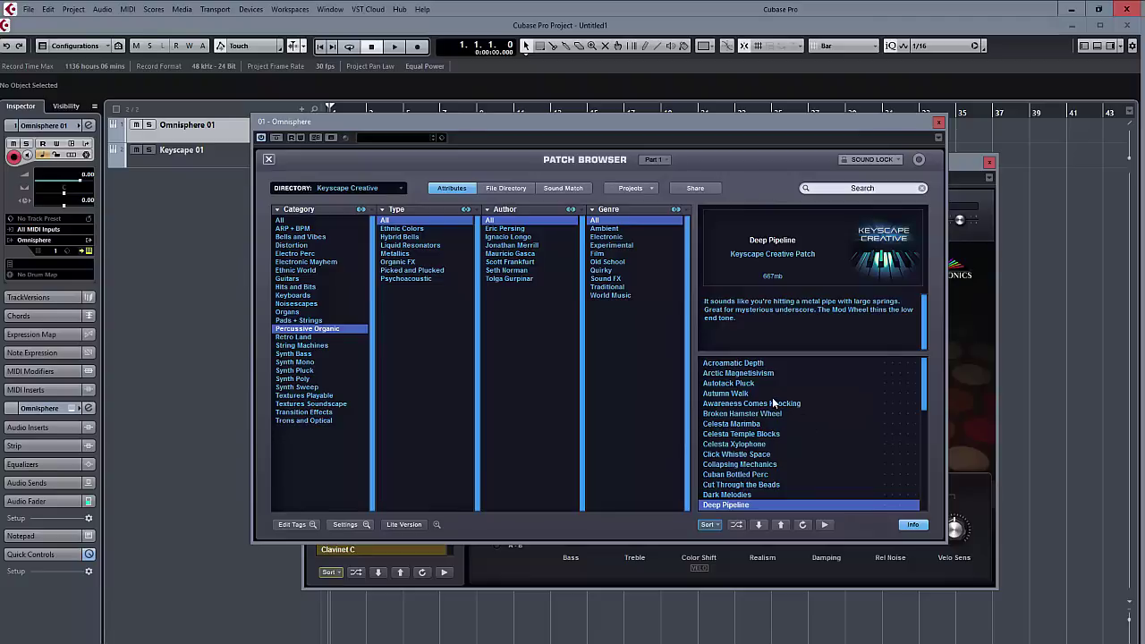
scroll(773, 403, down, 10)
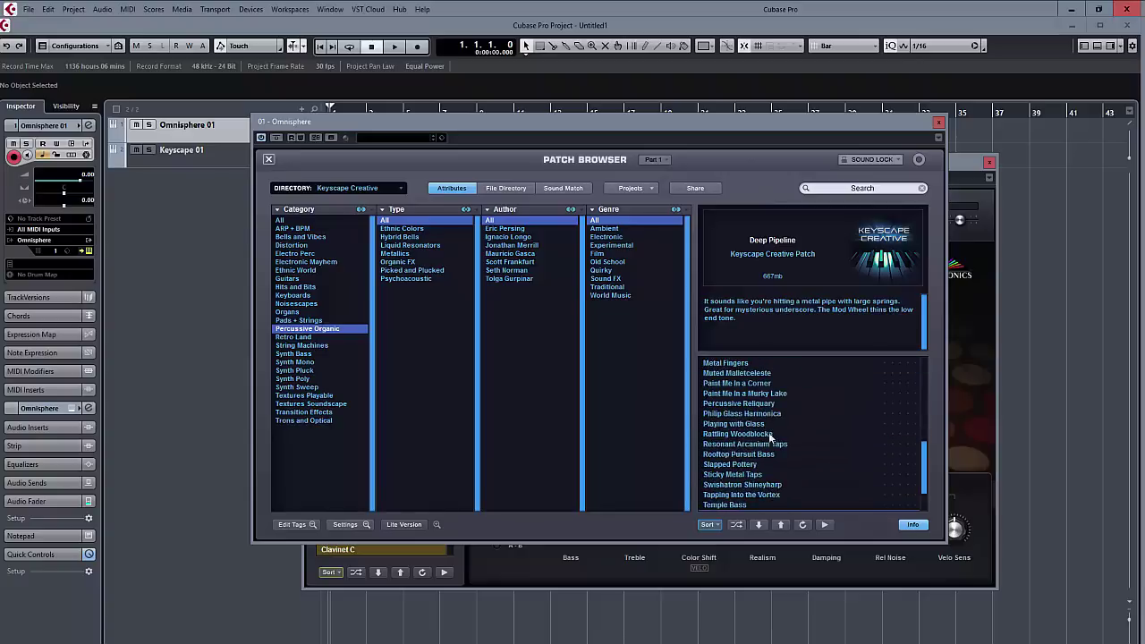
click(751, 386)
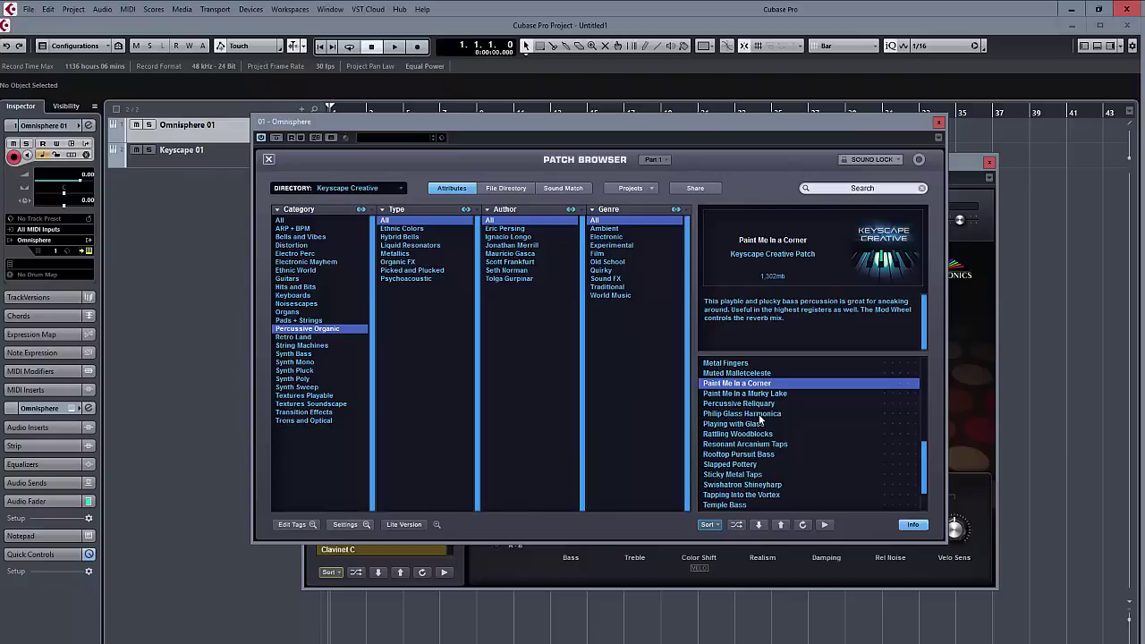
Show the Retro Land category and audition Delusional Mechanic Lead, Electro Ricochet, Modern Retrovibe and Old Winter Keys
click(289, 339)
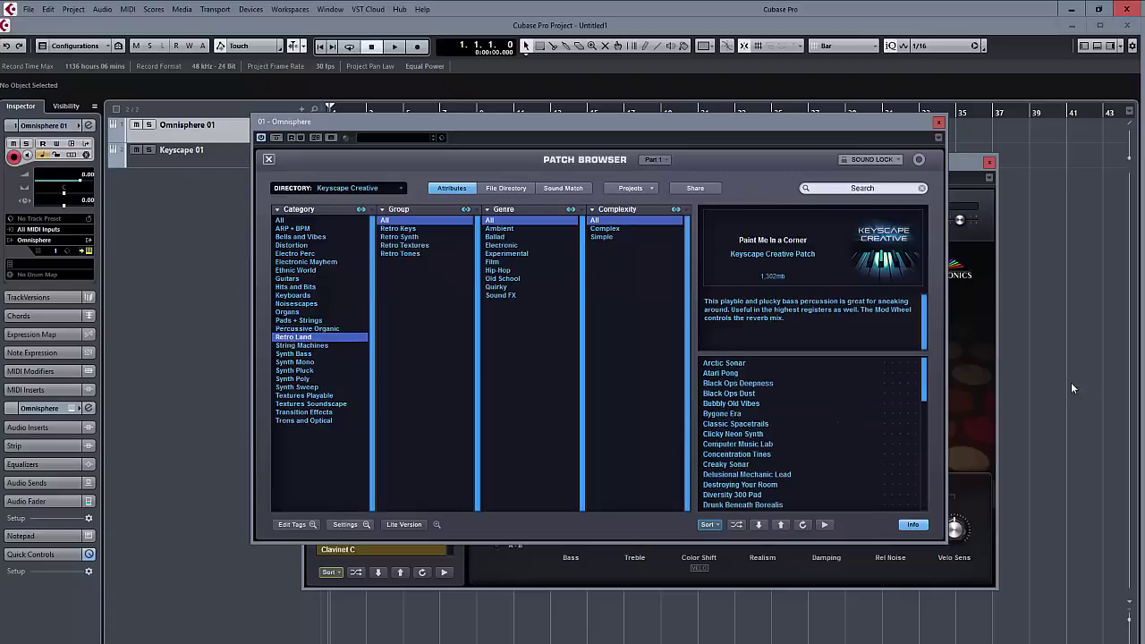
click(776, 475)
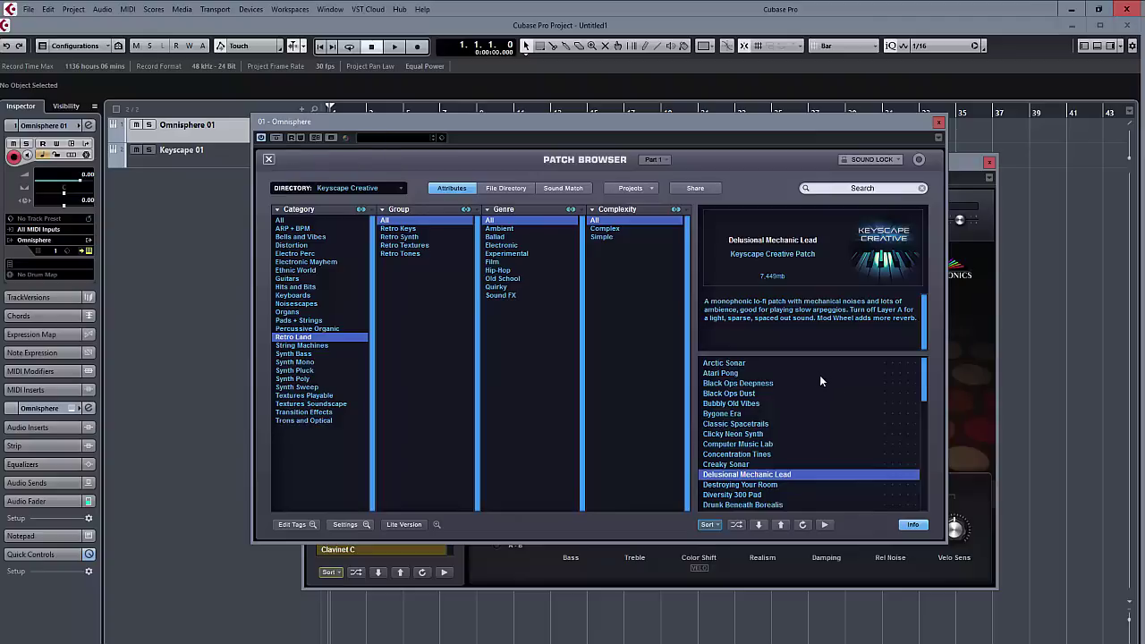
scroll(801, 454, down, 2)
click(781, 454)
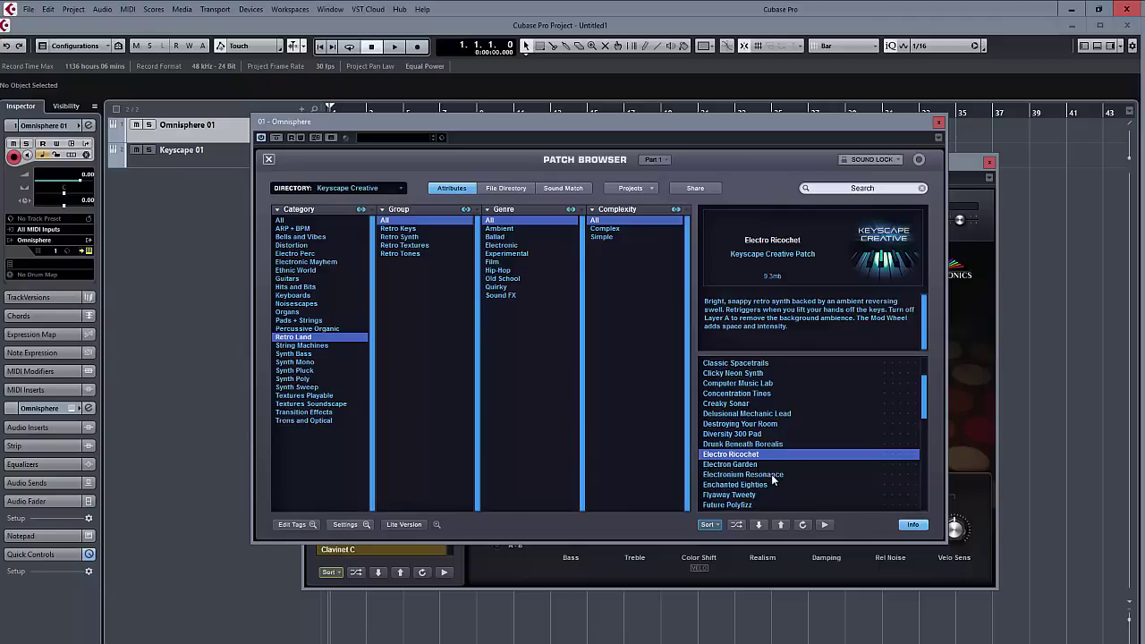
scroll(764, 475, down, 3)
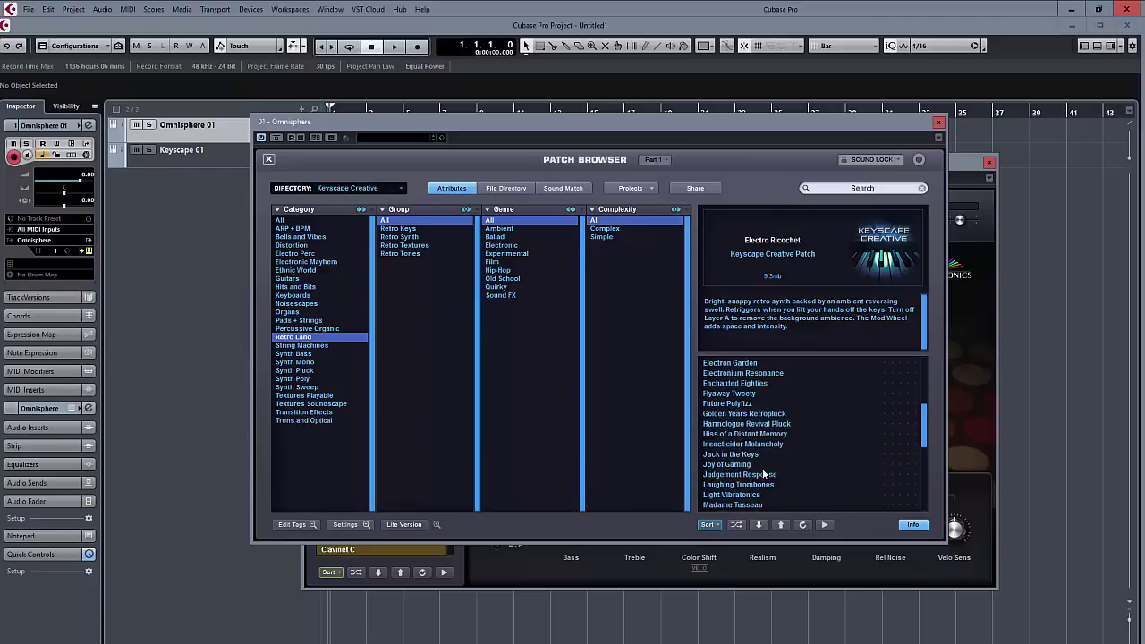
scroll(765, 475, down, 2)
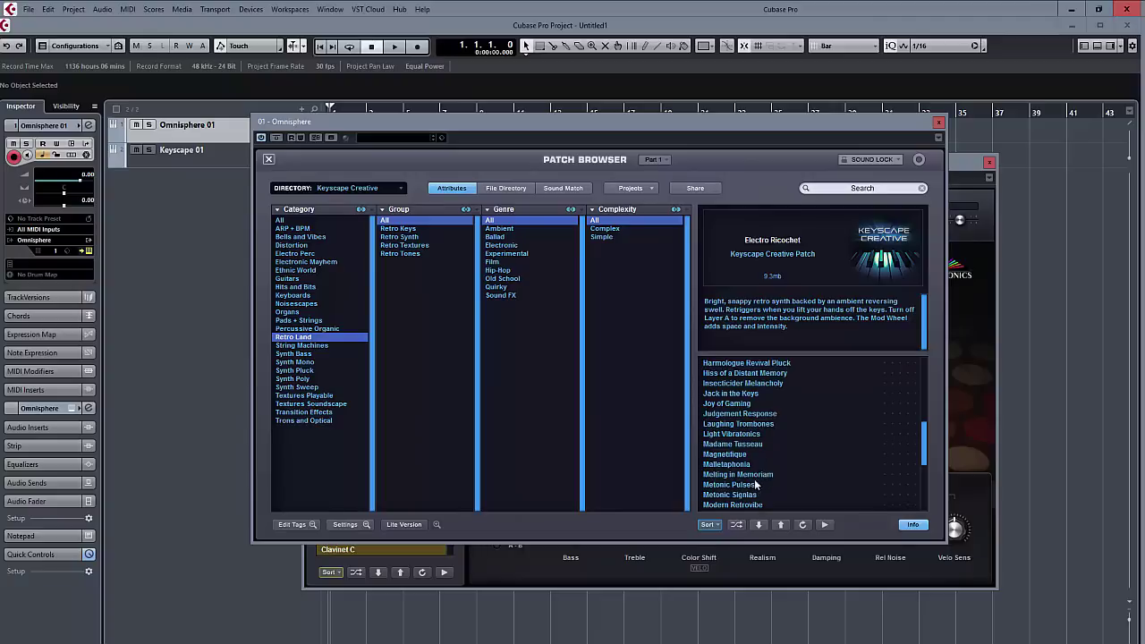
scroll(756, 486, down, 1)
click(756, 485)
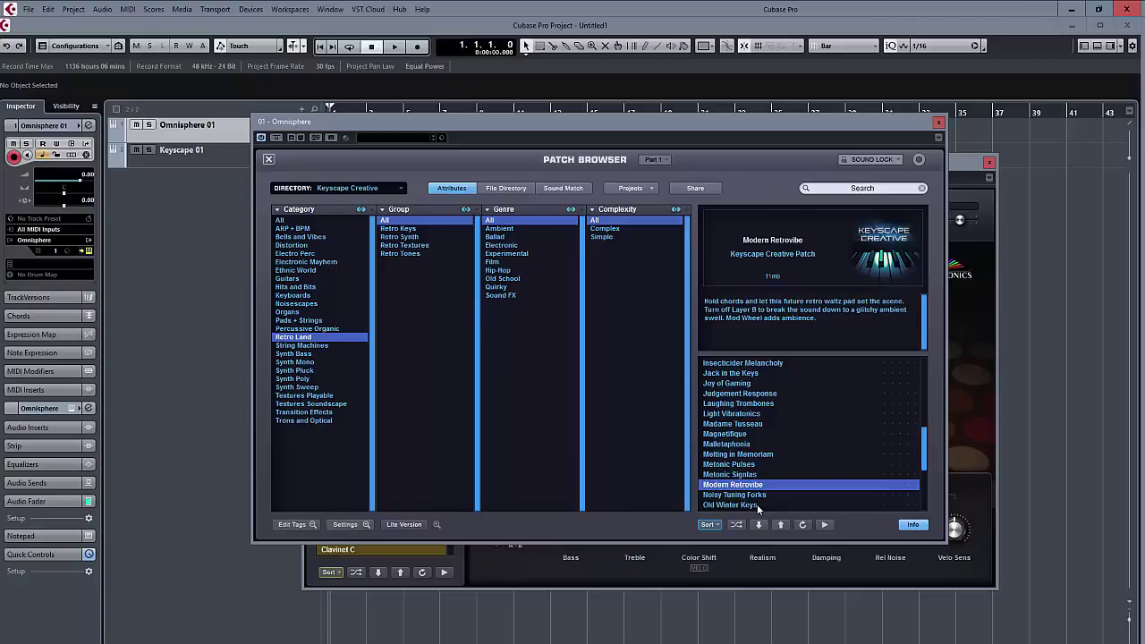
click(742, 504)
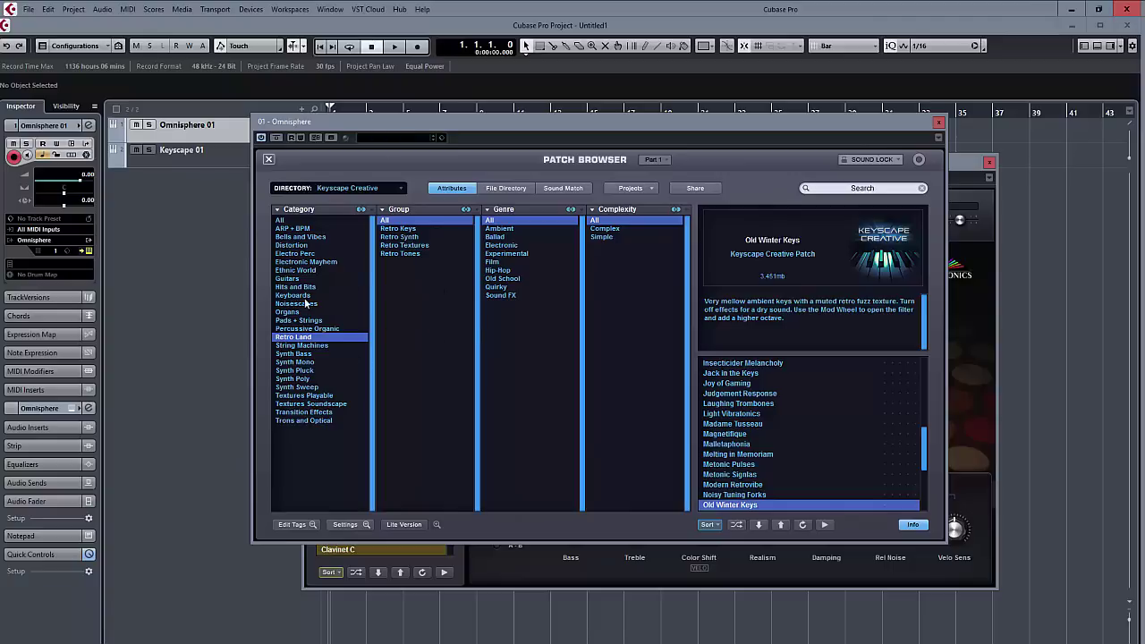
Show the String Machines category and audition Baldwin String Machine, Creamy Stereo Ensemble and Logan's Upright 1
click(313, 346)
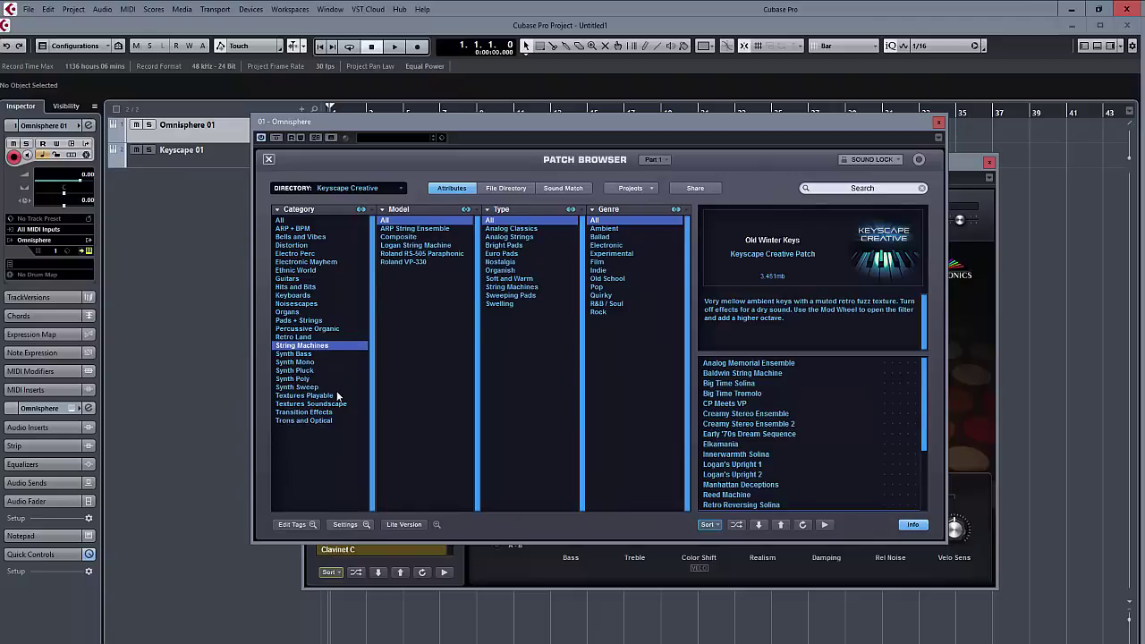
click(758, 374)
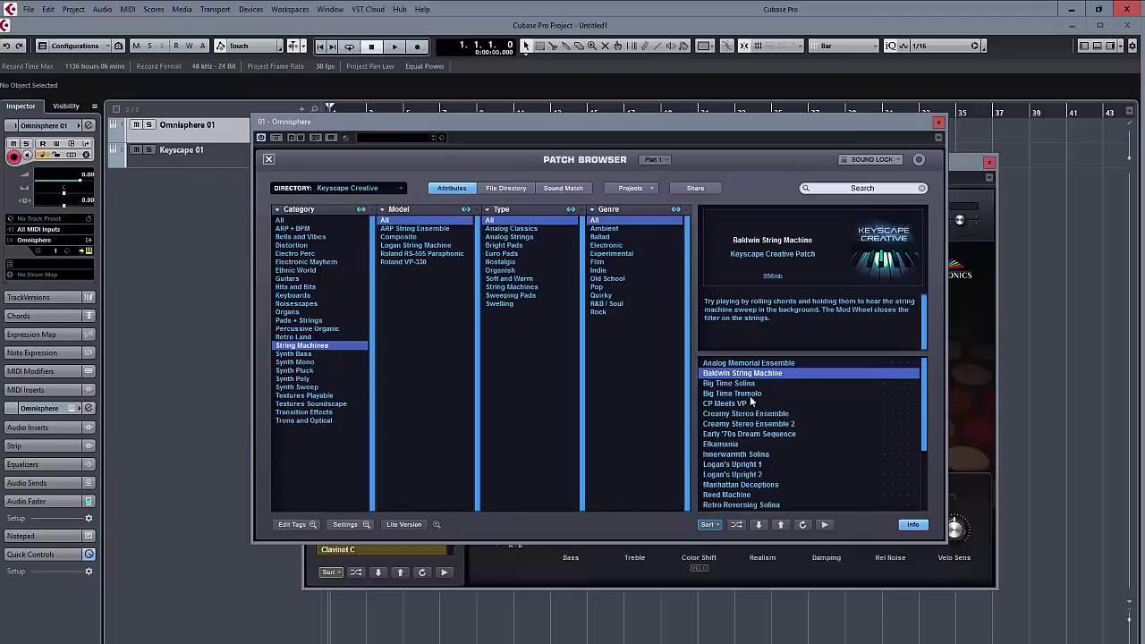
click(748, 416)
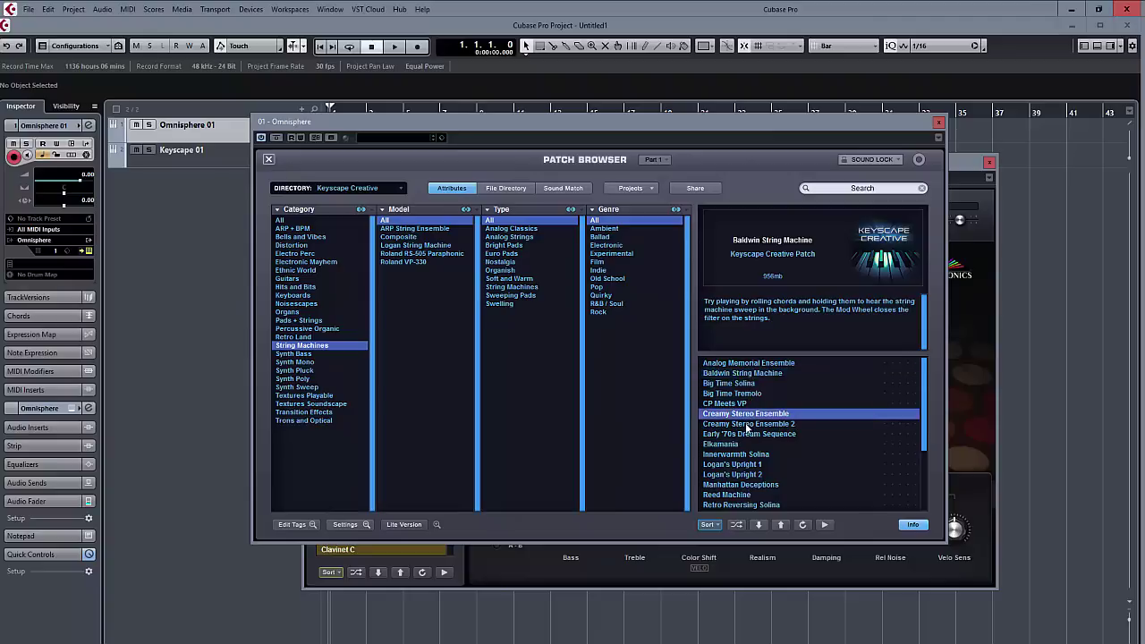
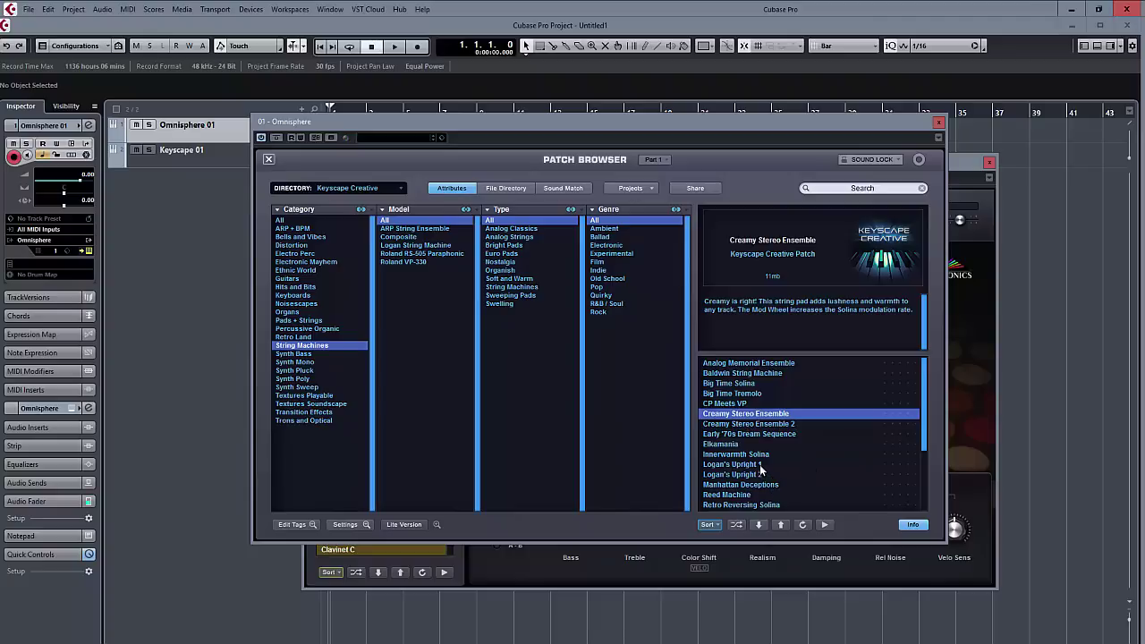
click(761, 466)
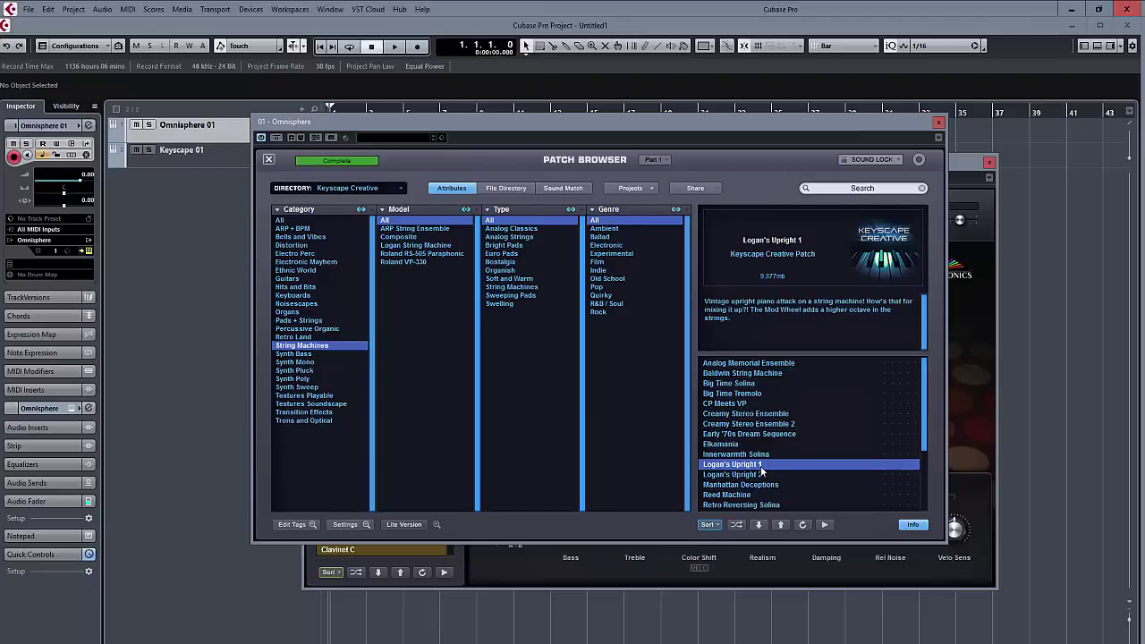
Show the Synth Bass category and audition Anti-Sequencer Bass, Chameleon Vibe Bass, Squershed Bass and Ragga Jungle Bomb Bass
click(321, 354)
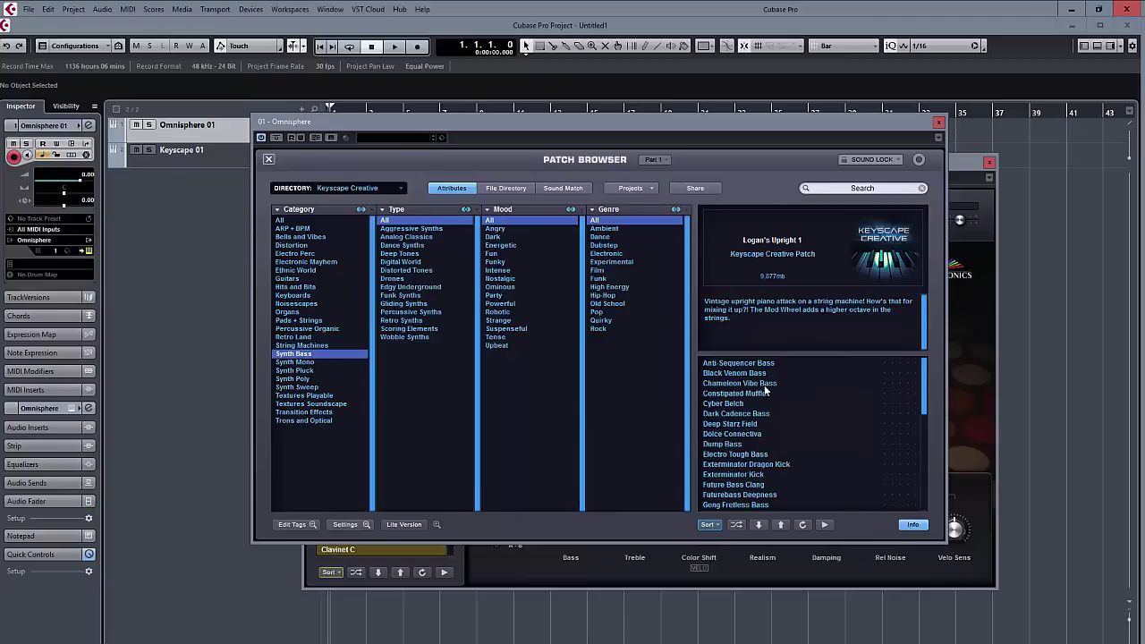
click(743, 364)
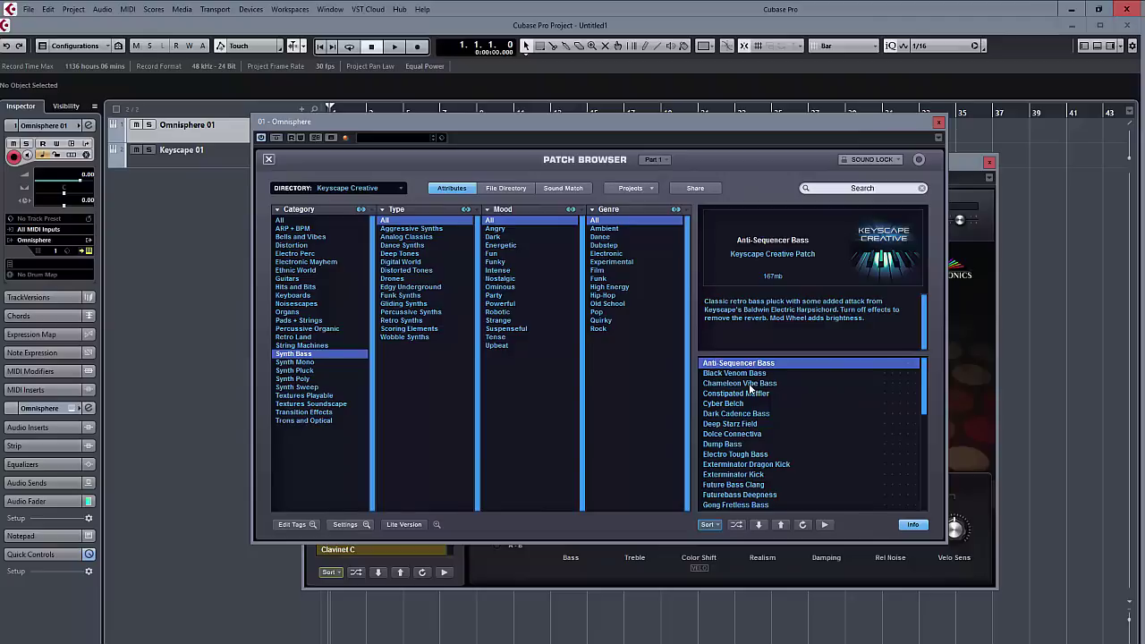
key(Down)
key(Down)
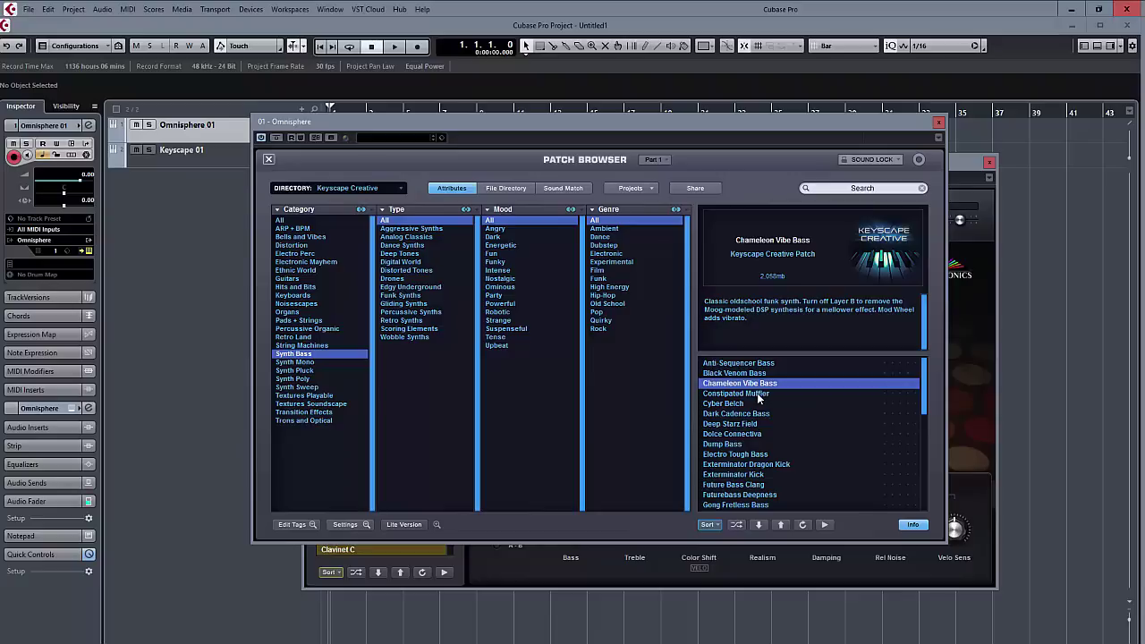
scroll(751, 469, down, 6)
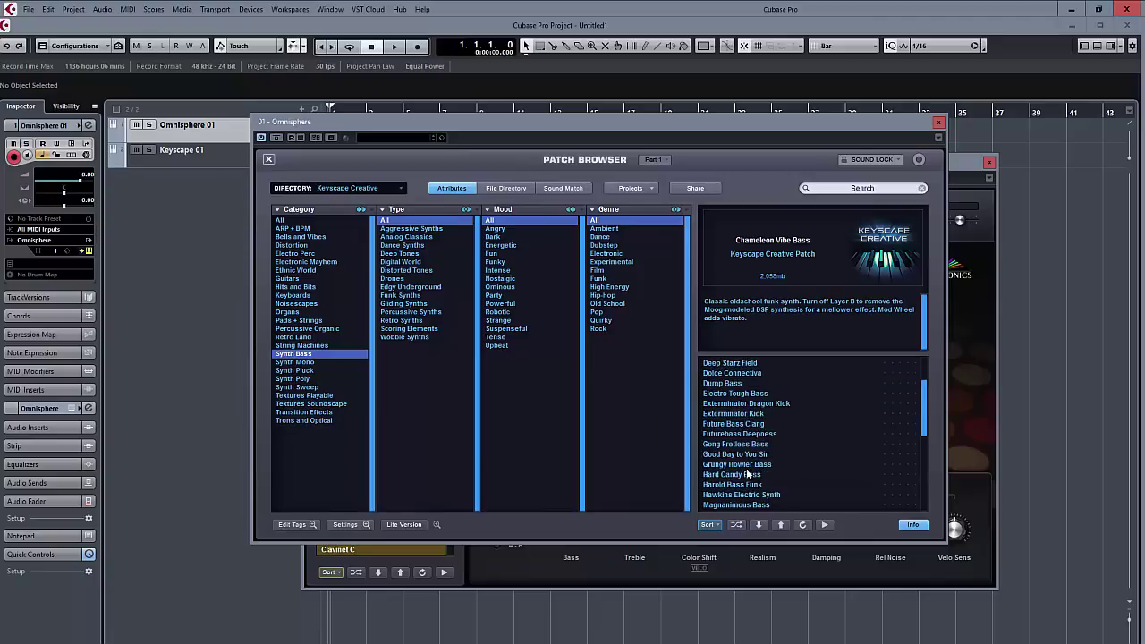
scroll(747, 474, down, 2)
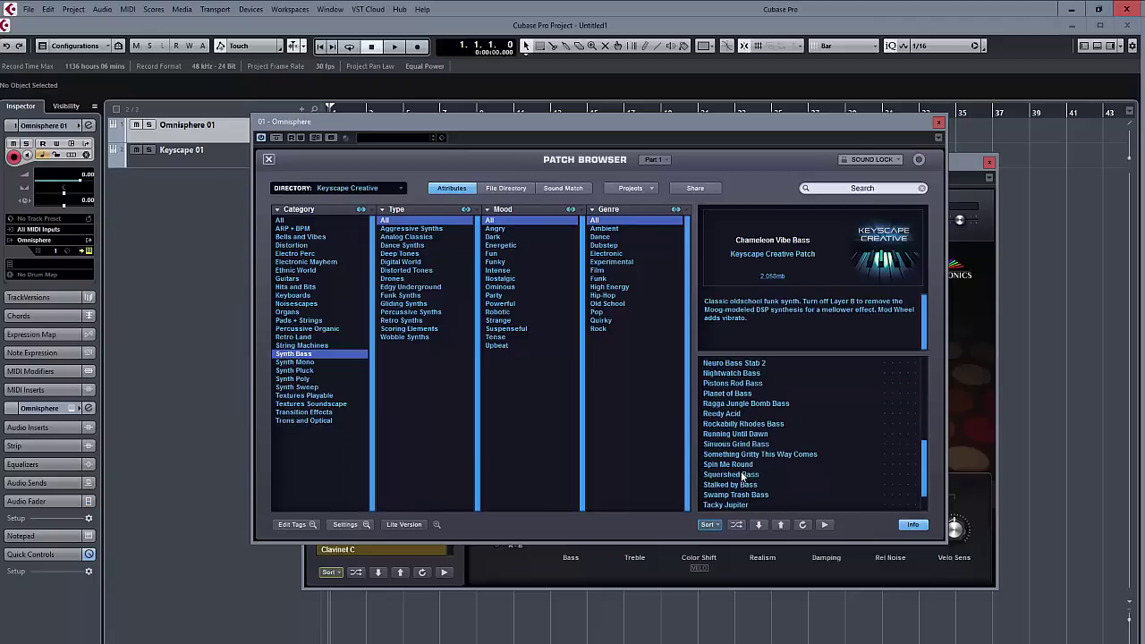
click(745, 475)
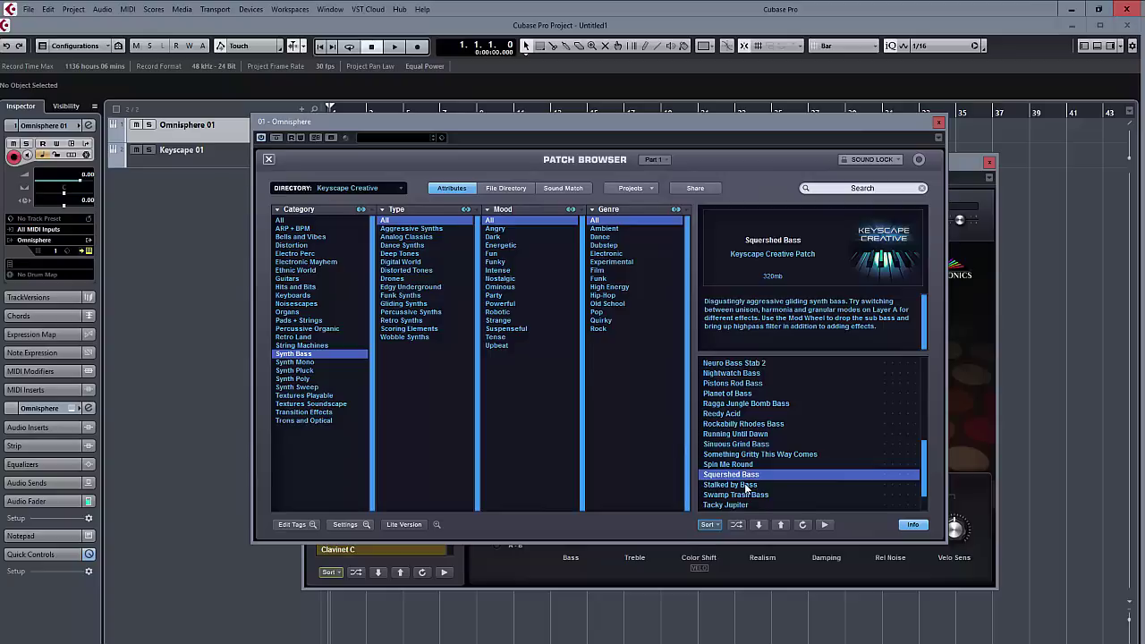
click(769, 406)
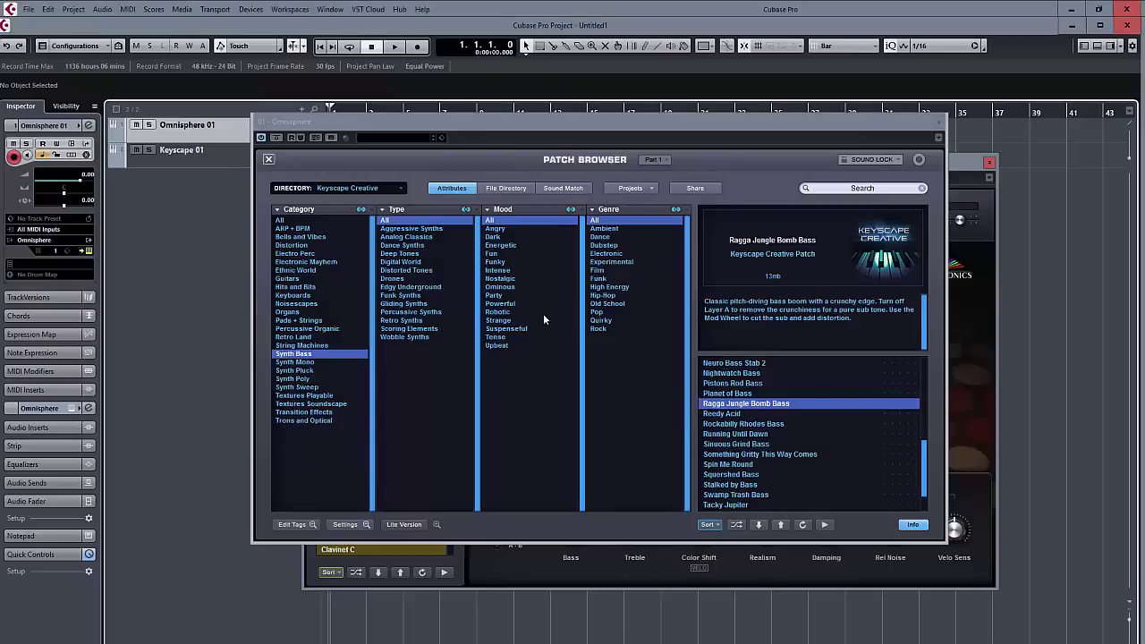
Show the Synth Mono category and audition Dive Bar Synth Lead, Fading Chord and Little Screamer
click(329, 362)
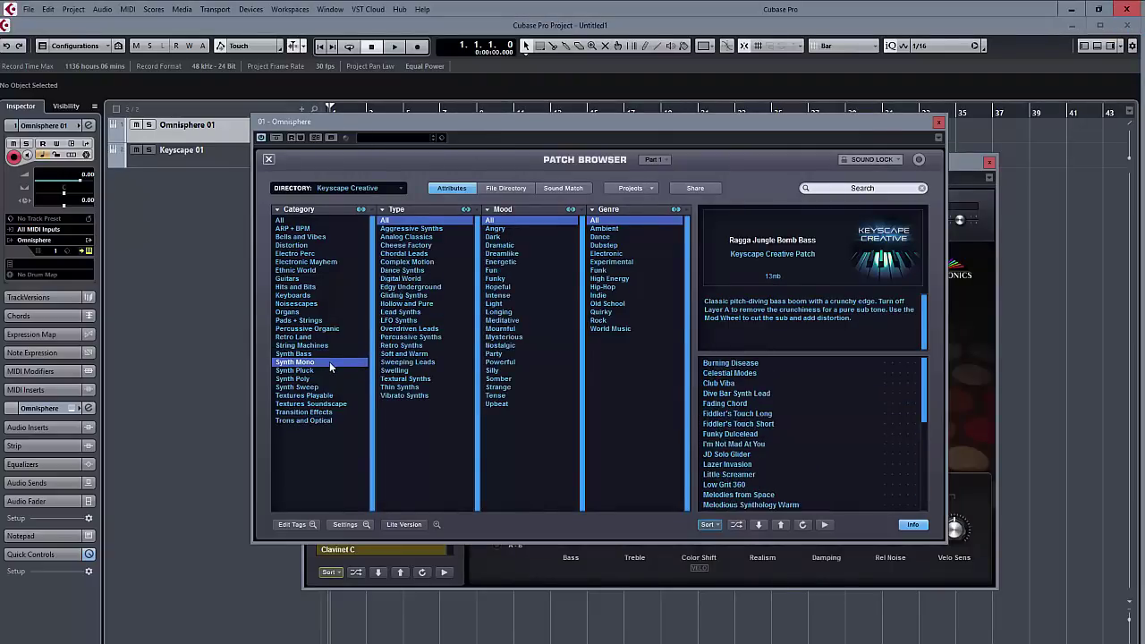
click(740, 398)
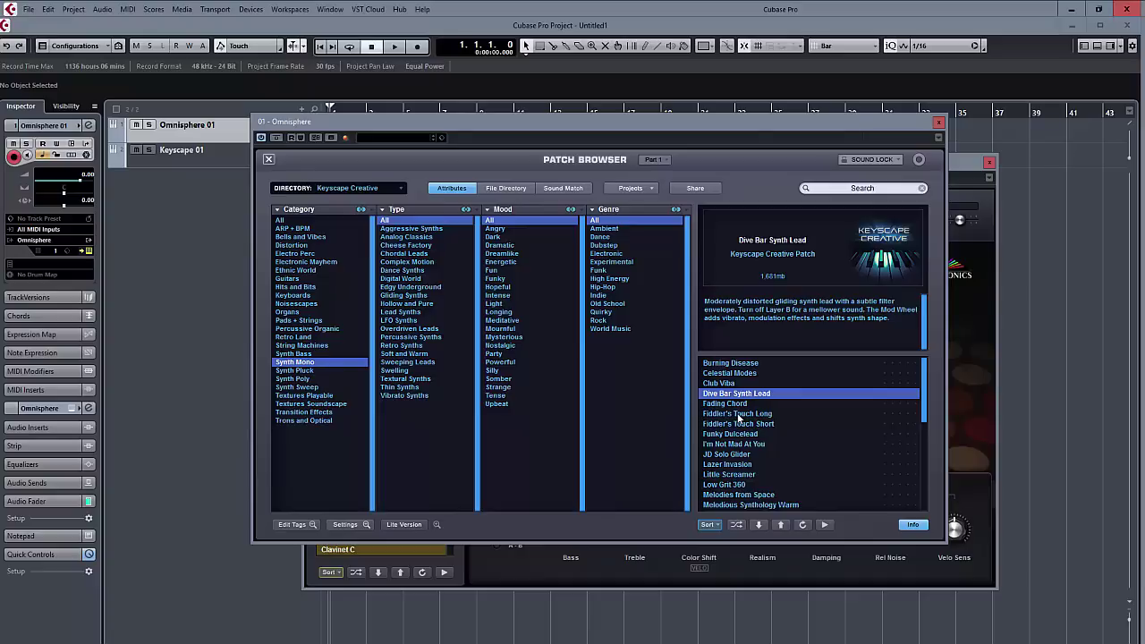
click(746, 405)
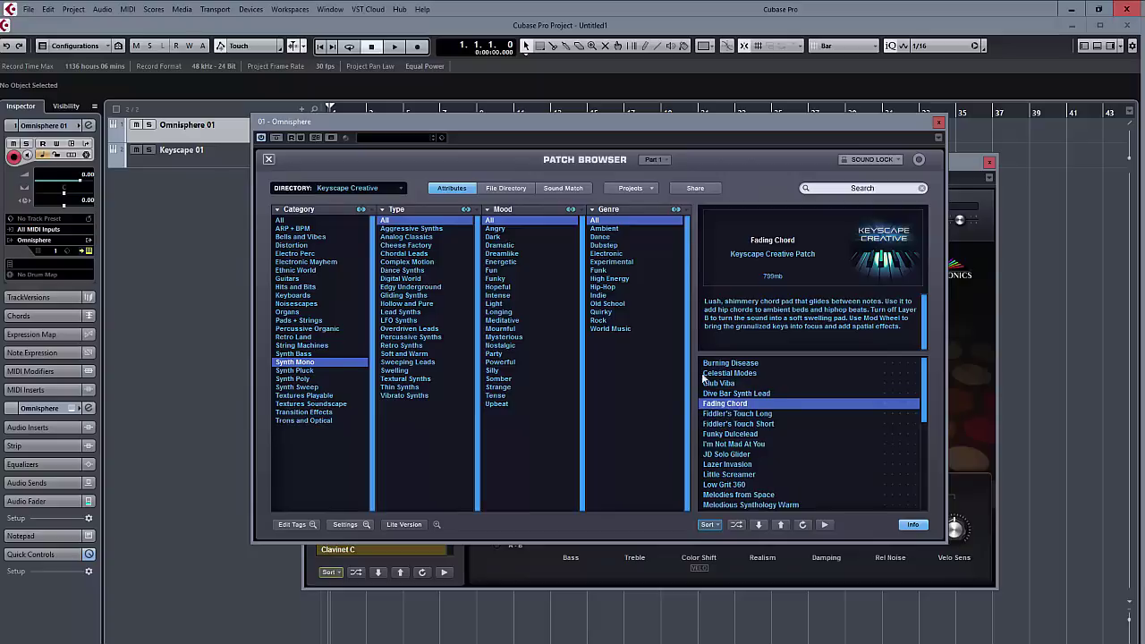
scroll(756, 465, down, 10)
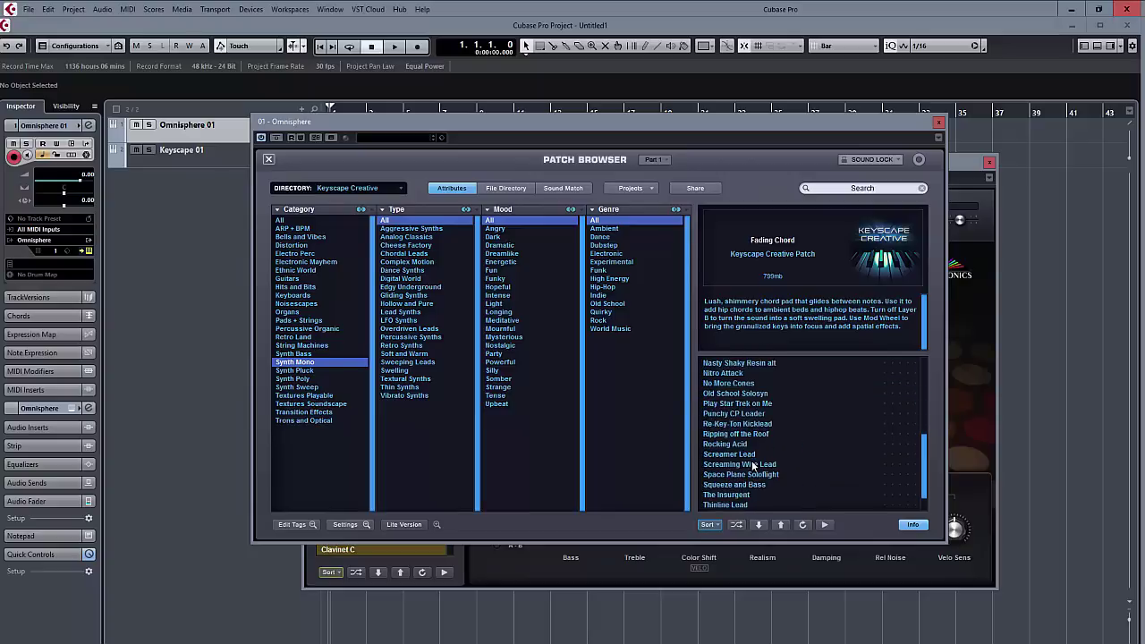
scroll(751, 461, up, 5)
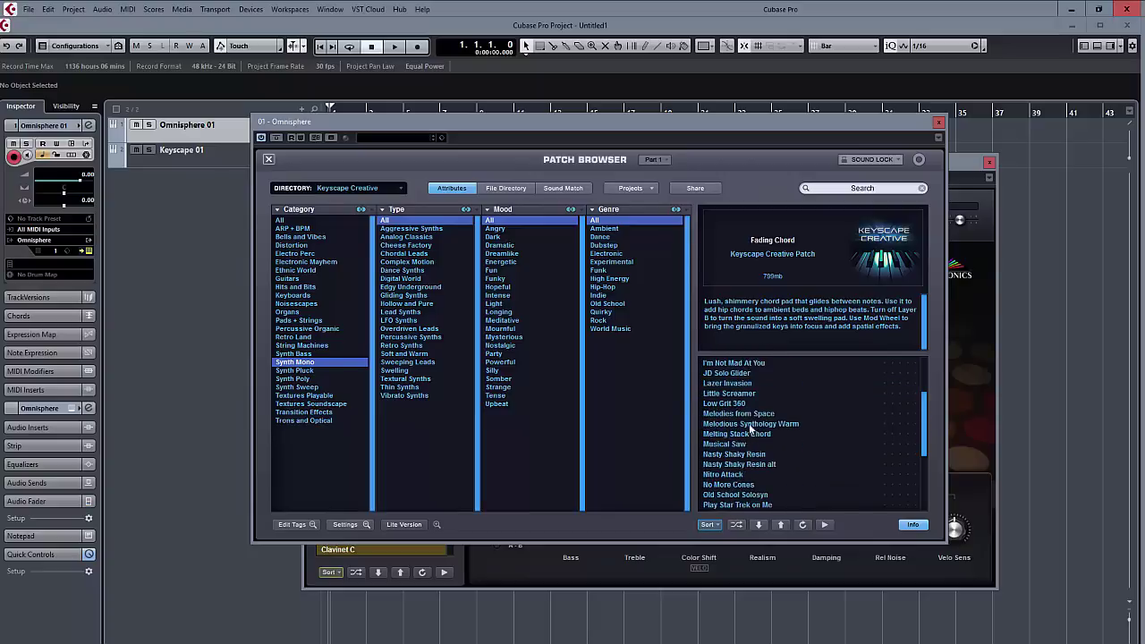
click(732, 393)
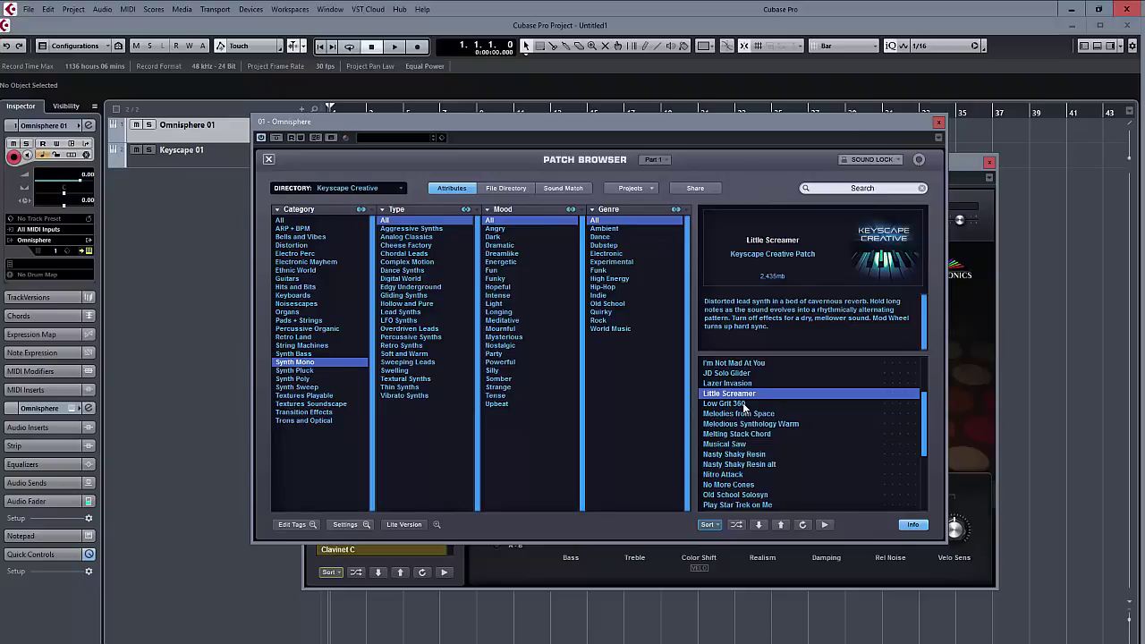
Show the Synth Pluck category and audition Airflow in Space, Becoming the Champion and Bursts of Malice
click(300, 371)
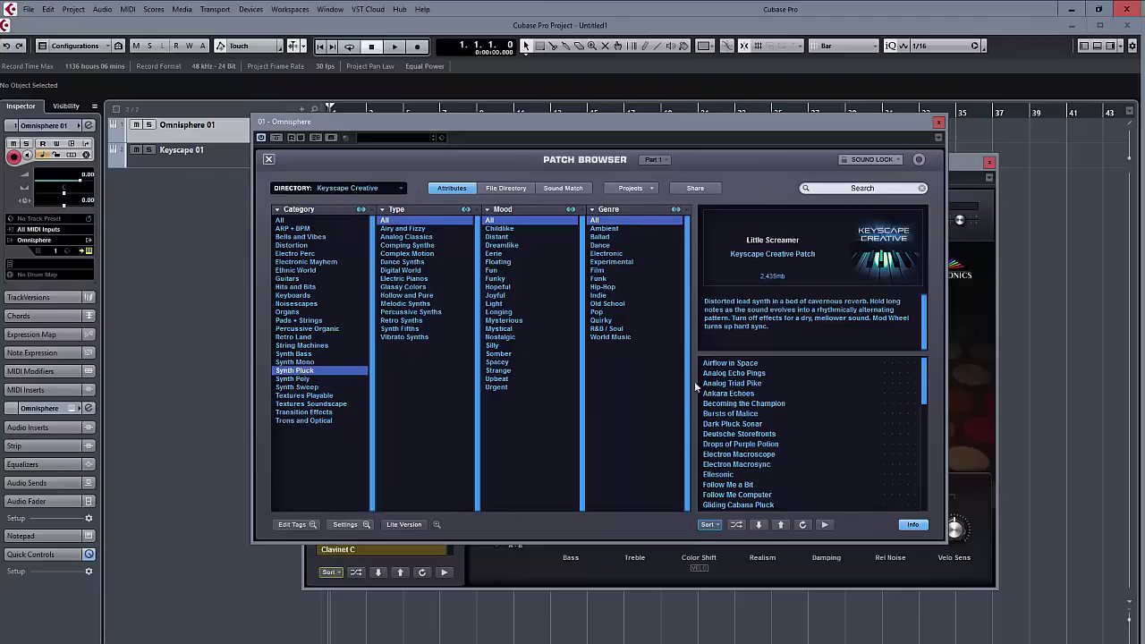
click(730, 365)
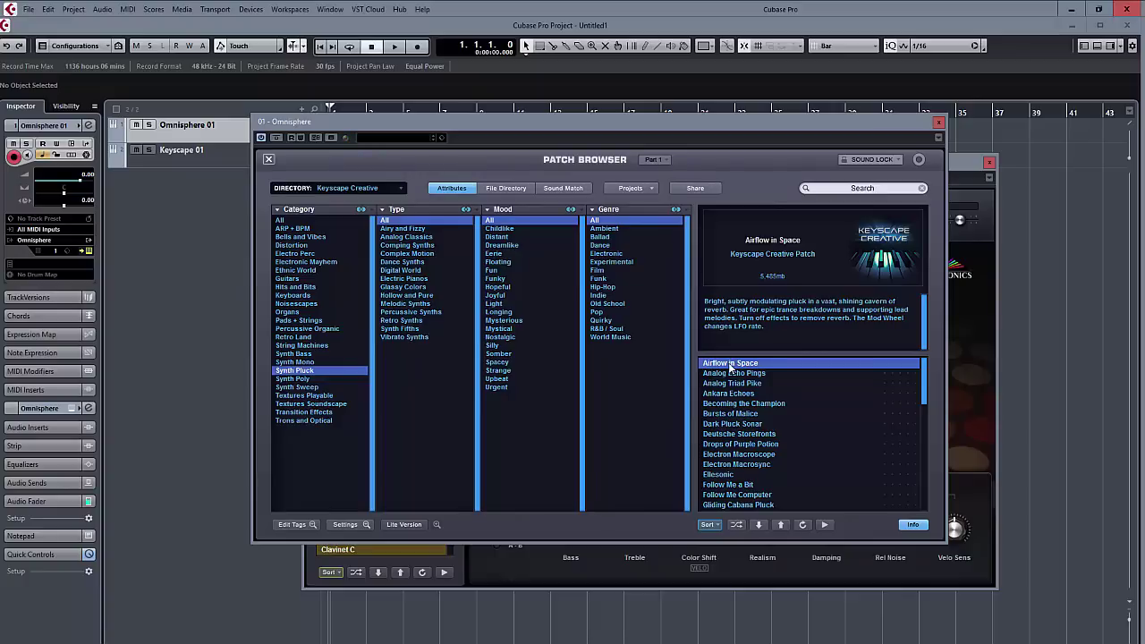
click(751, 404)
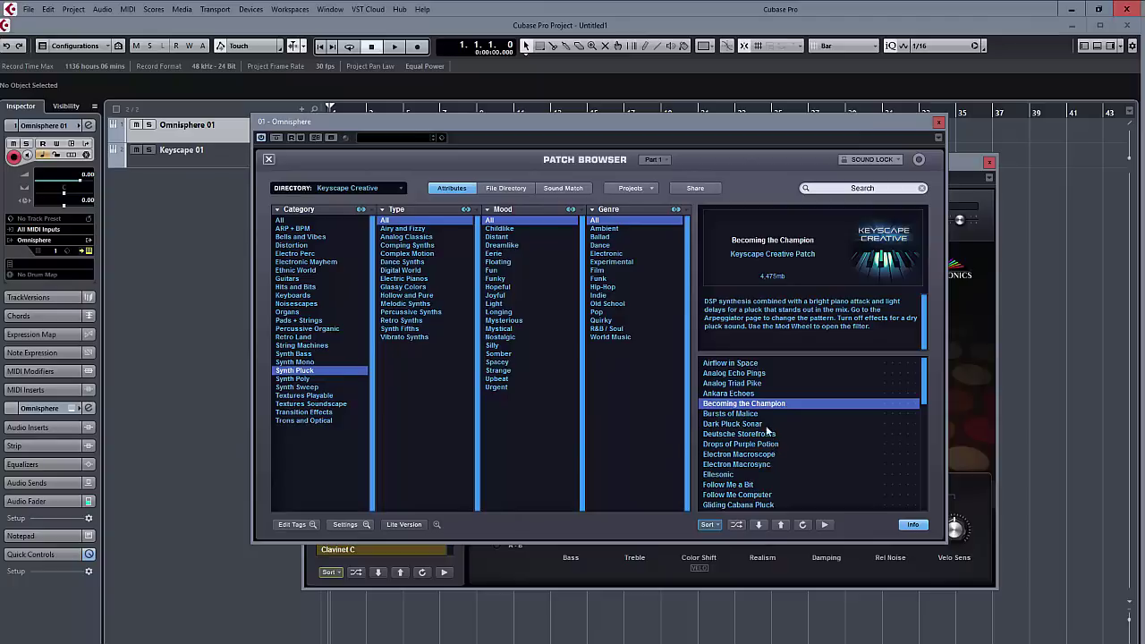
click(754, 414)
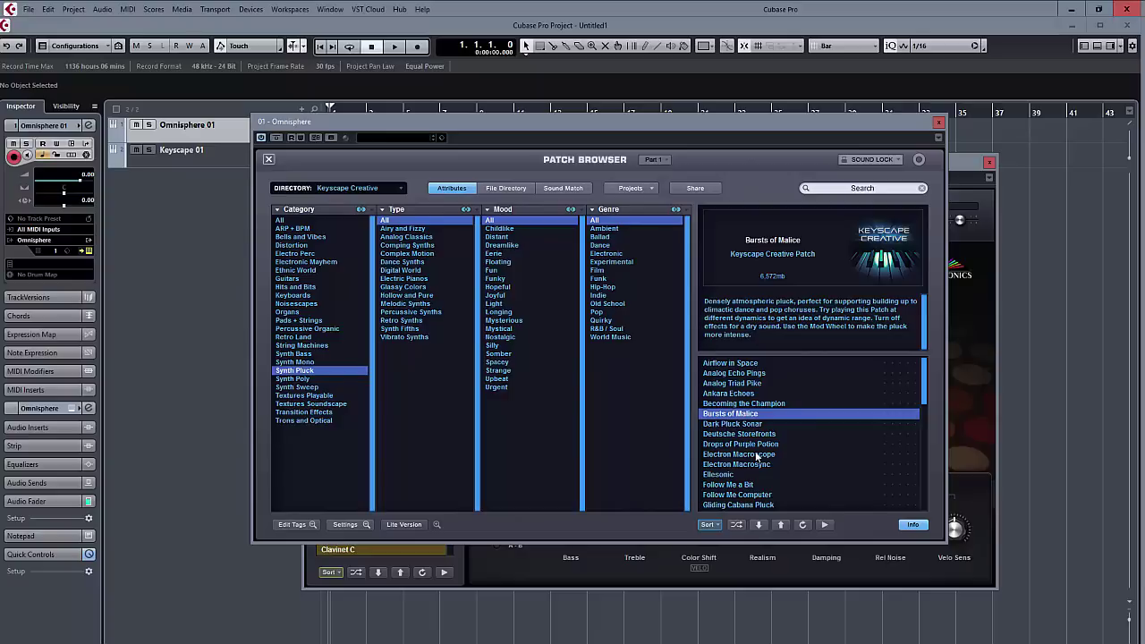
Show the Synth Poly category and audition Abrasive Energy Blast, Analogue Unicorn Sparkle and Big Sticky Shine Synth
click(320, 379)
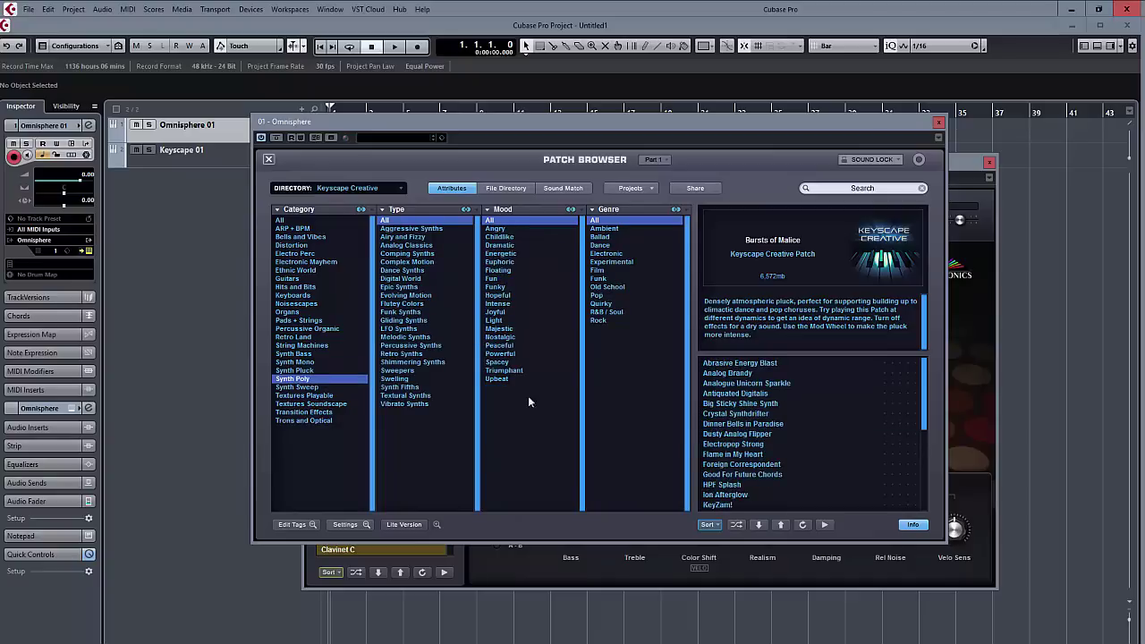
click(771, 363)
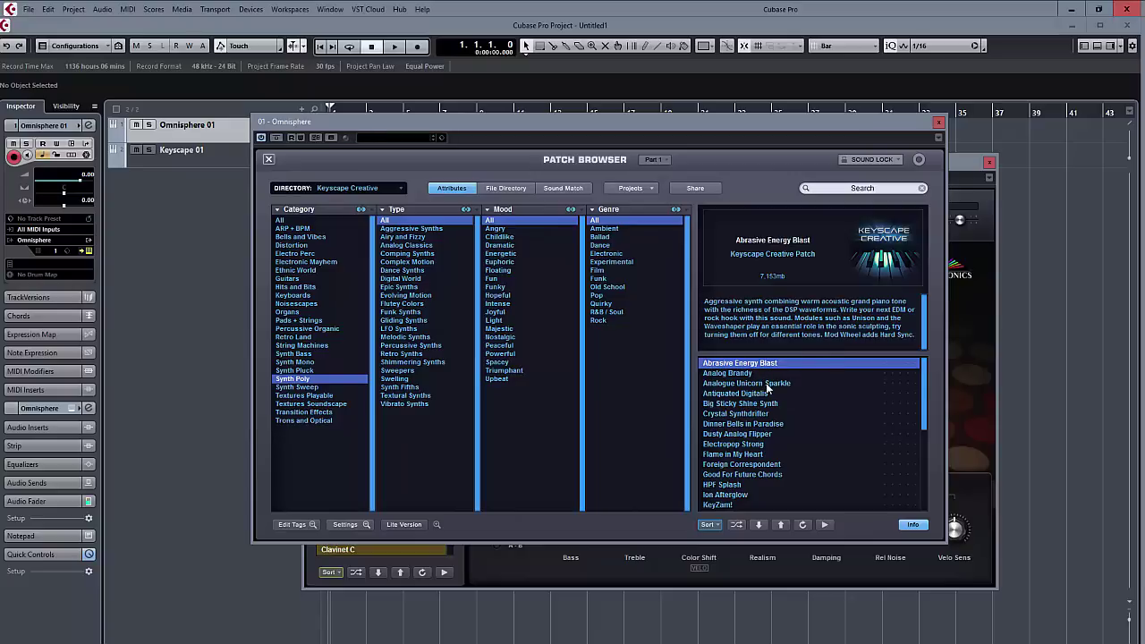
click(766, 383)
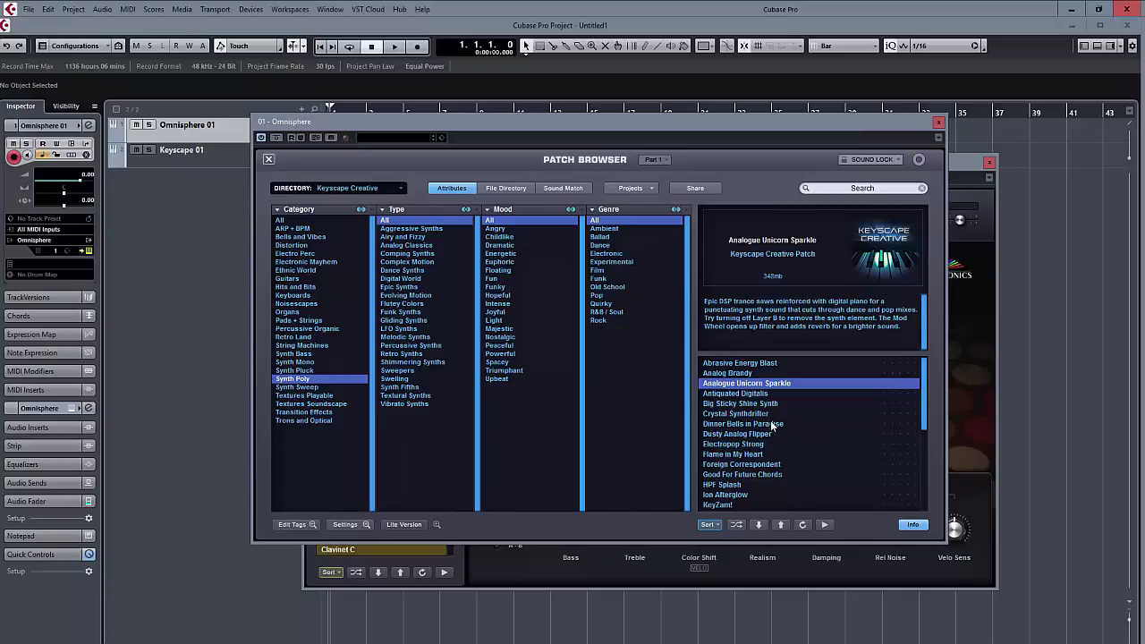
click(754, 404)
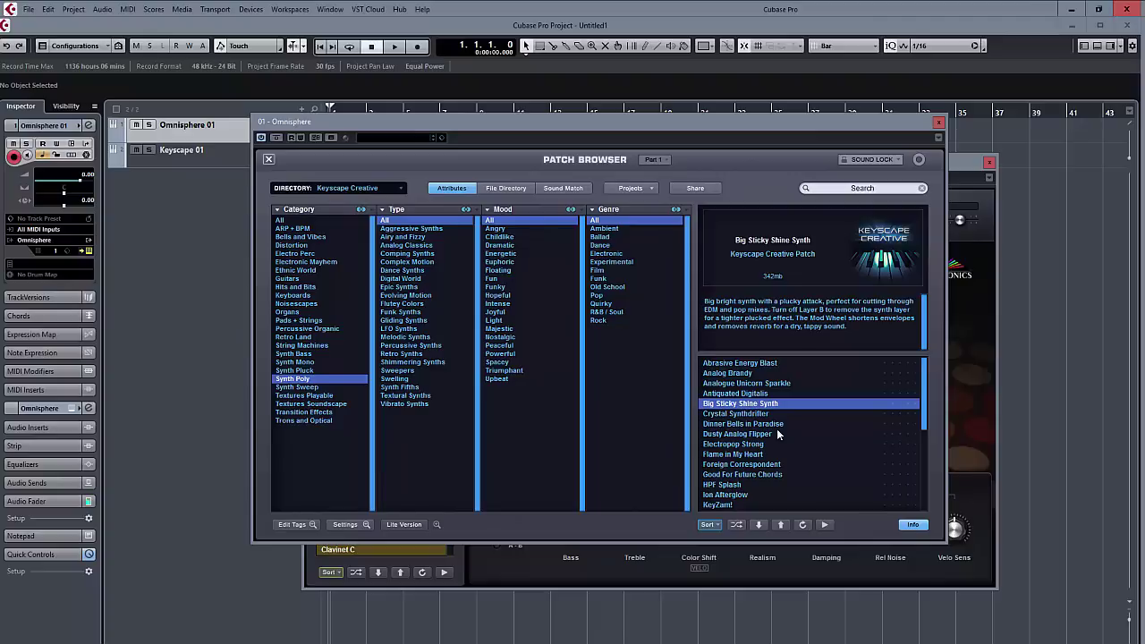
Show the Synth Sweep category and audition the Encounter at 20 Fathoms patch
click(312, 388)
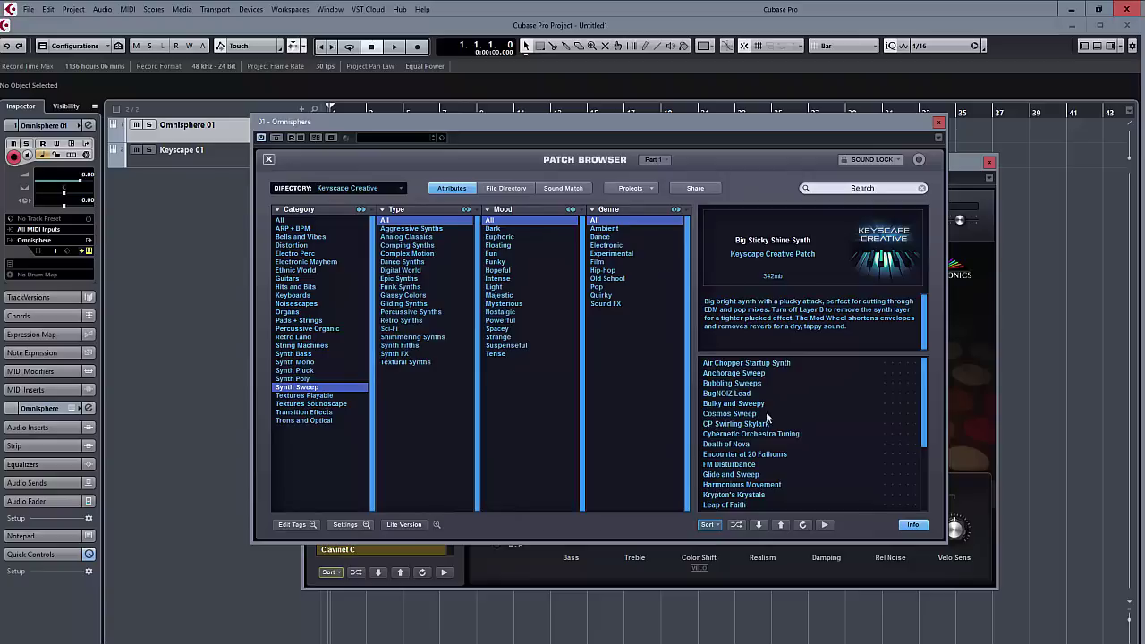
click(766, 454)
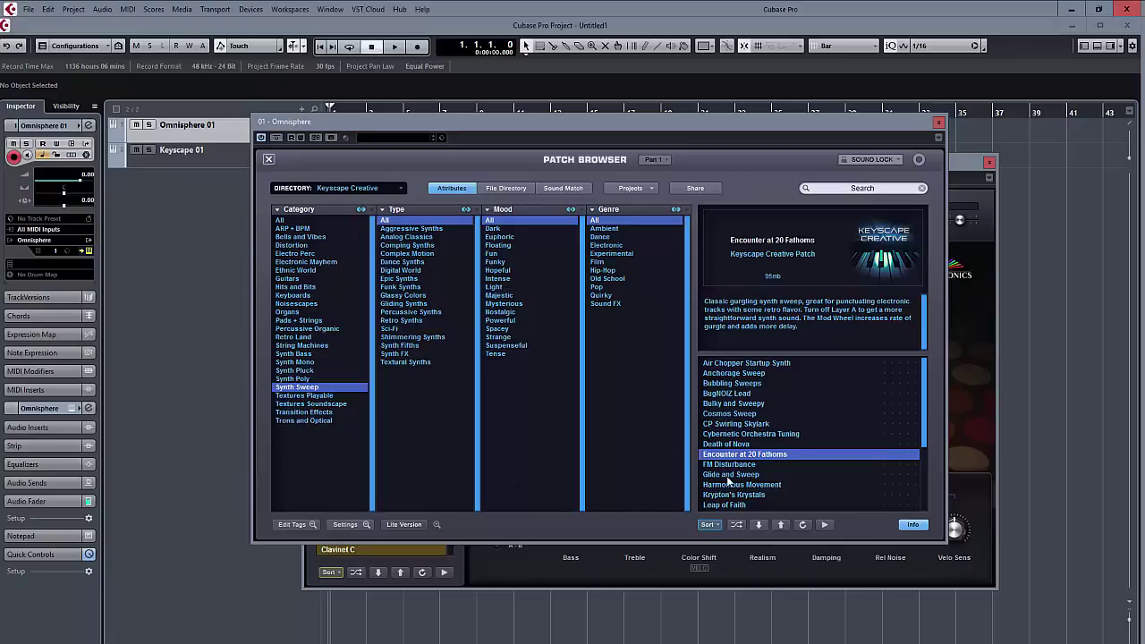
Audition the Glide and Sweep and Oblivion Fall patches in the Synth Sweep category
click(728, 476)
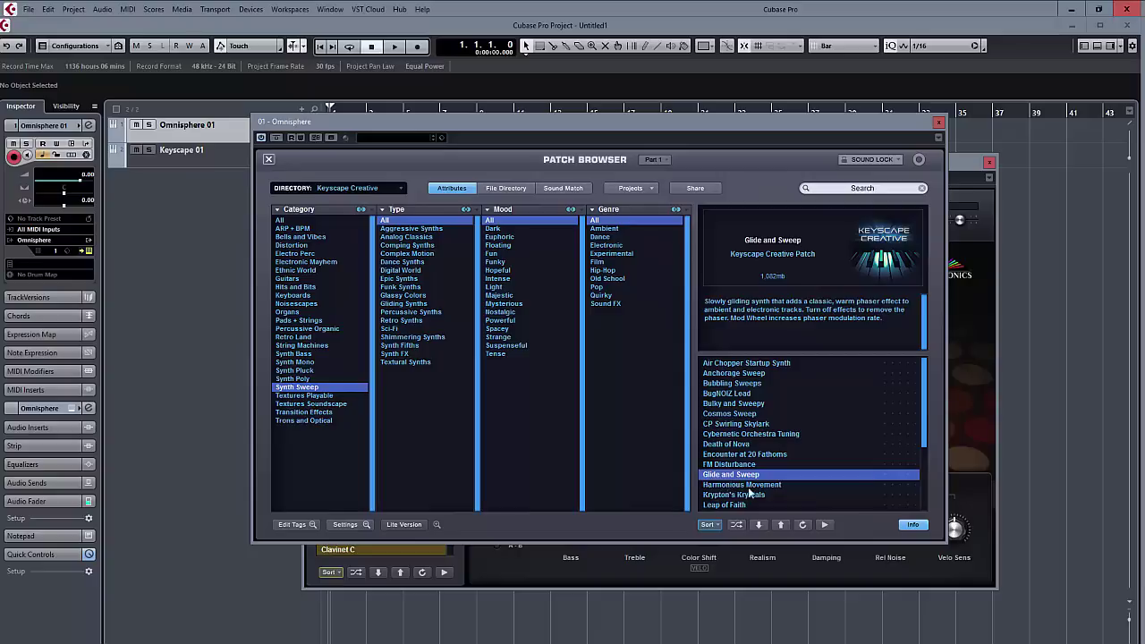
scroll(751, 492, down, 3)
click(741, 435)
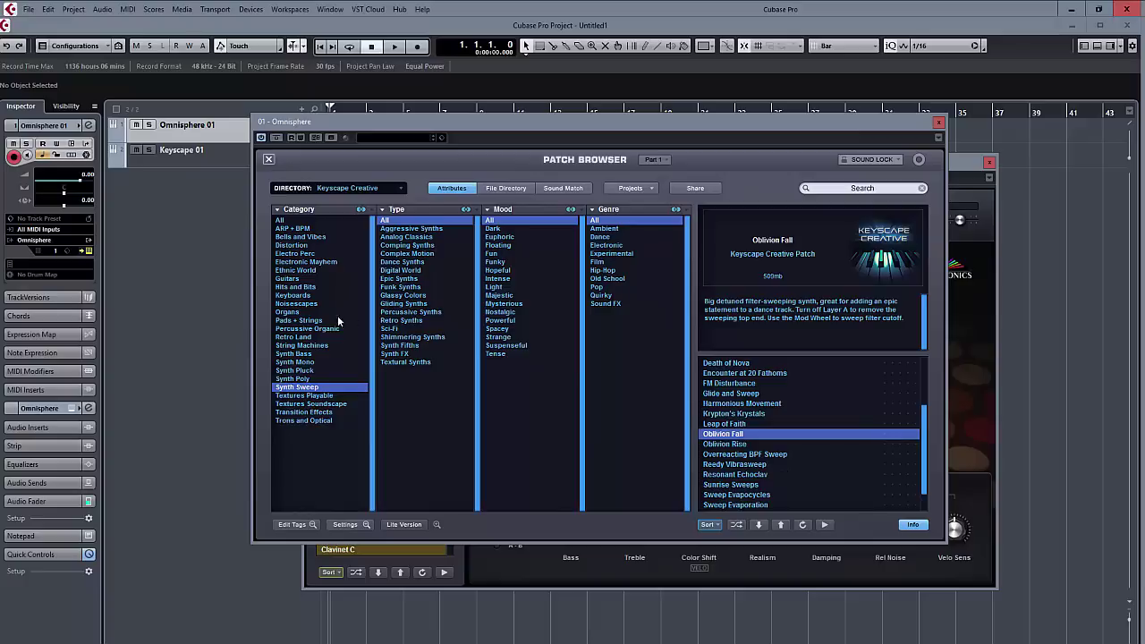
Show the Textures Playable category and audition Absence of Life, Aligning Harmonic Resonances, Are We Underwater?, Astral Vinyl Pipes and Aurora Constellation
click(331, 397)
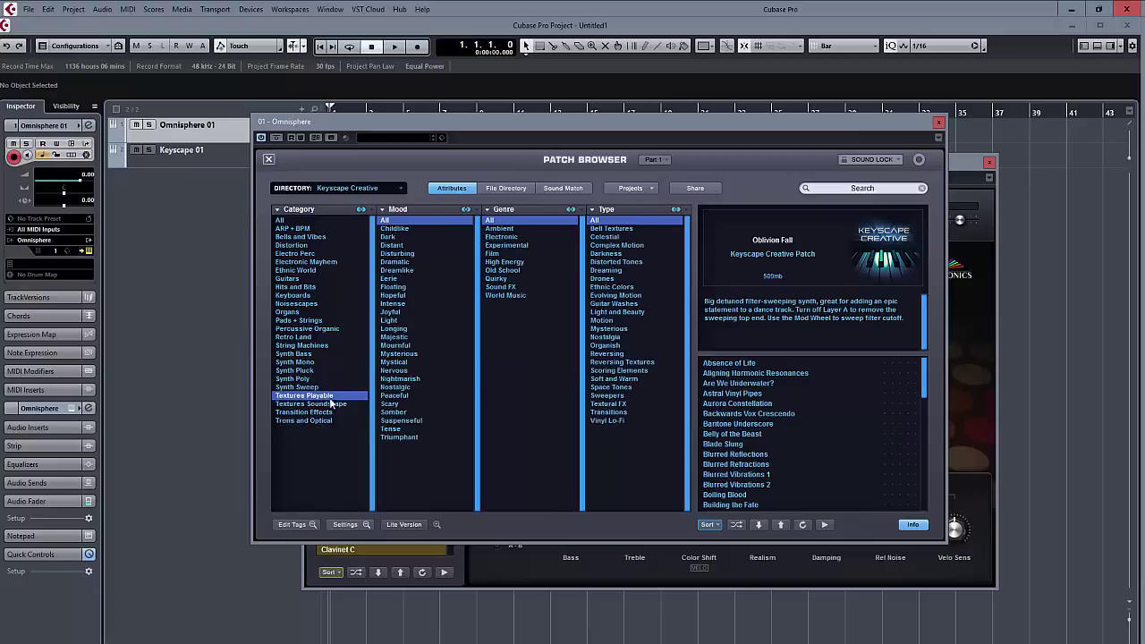
click(753, 365)
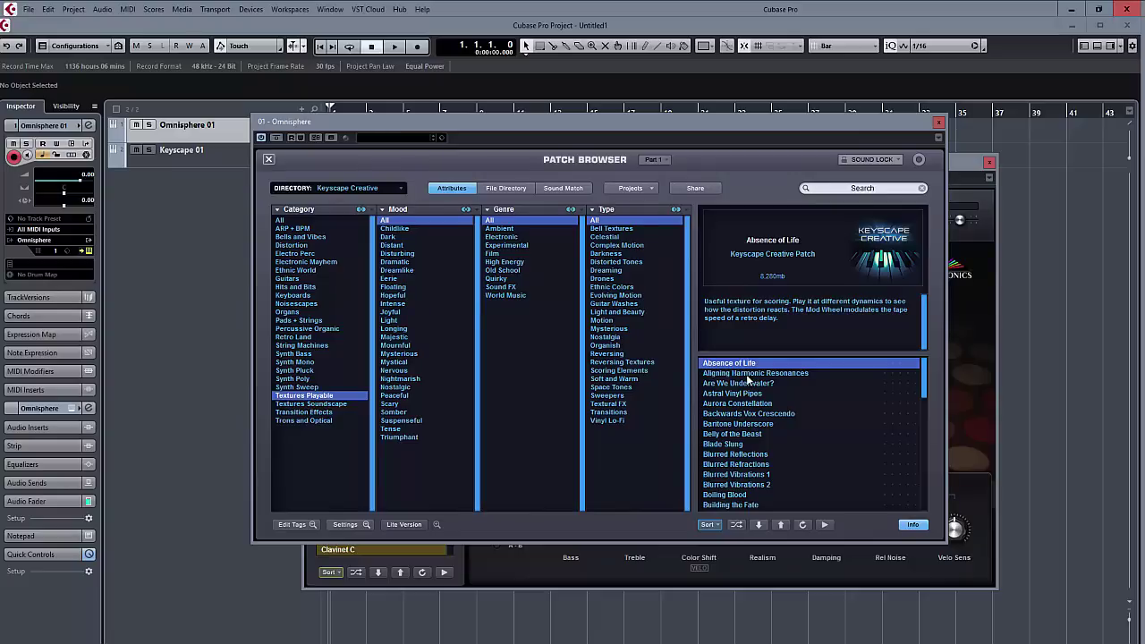
click(747, 375)
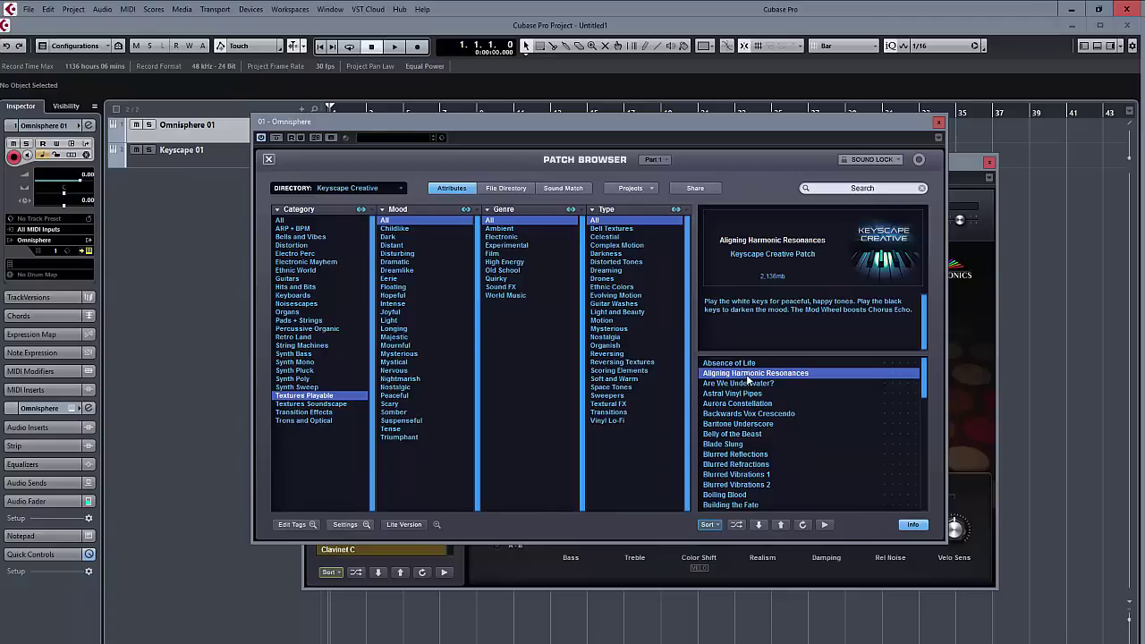
click(748, 381)
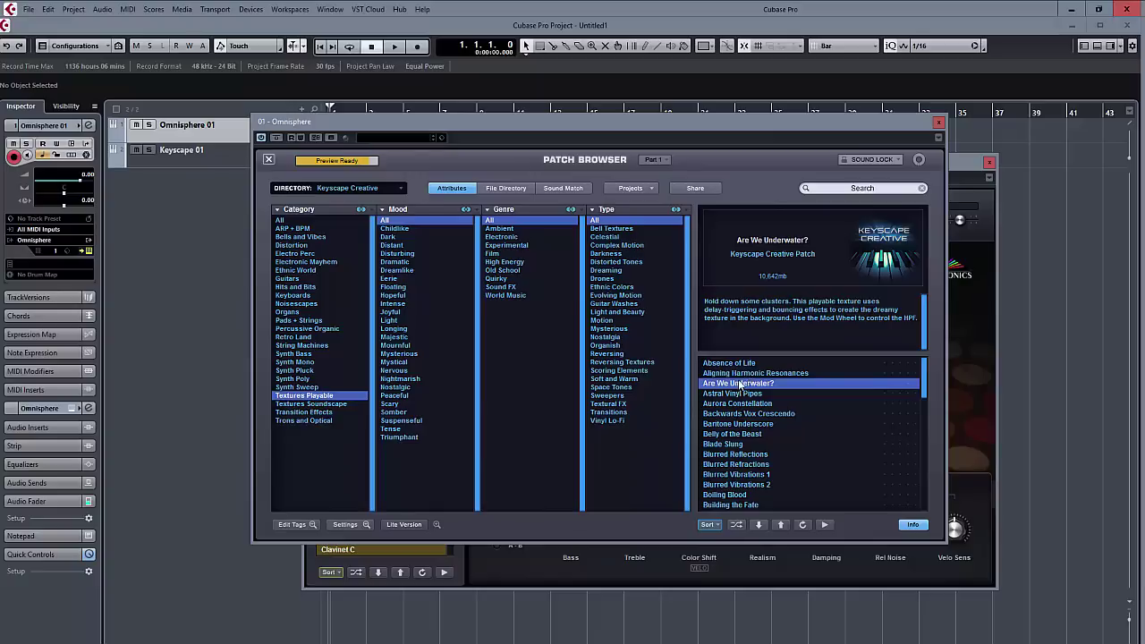
key(Down)
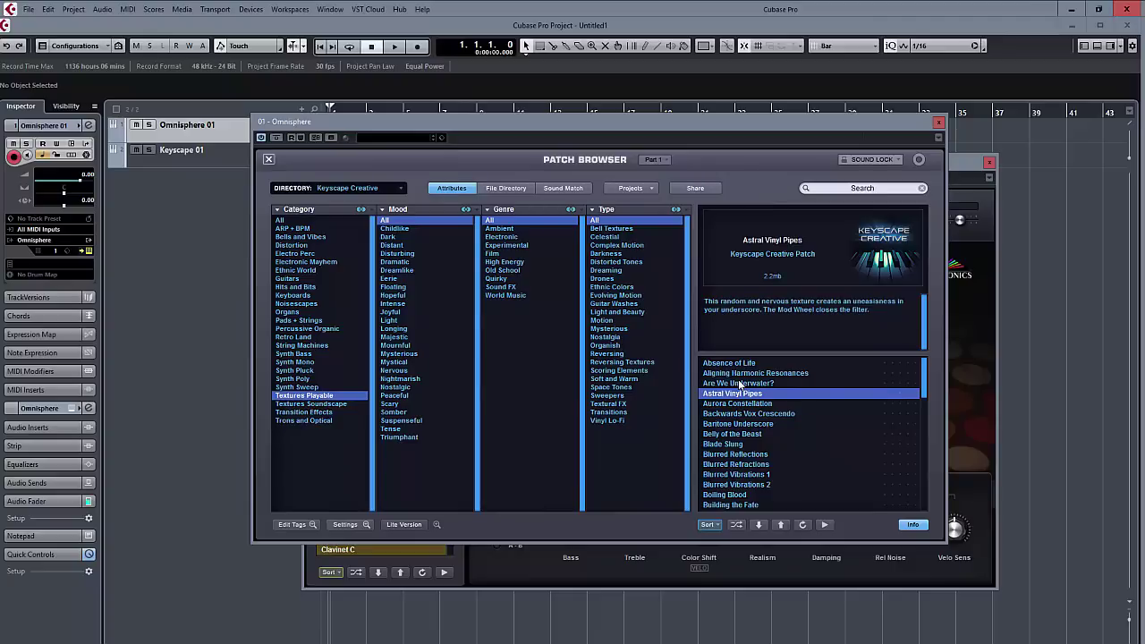
key(Down)
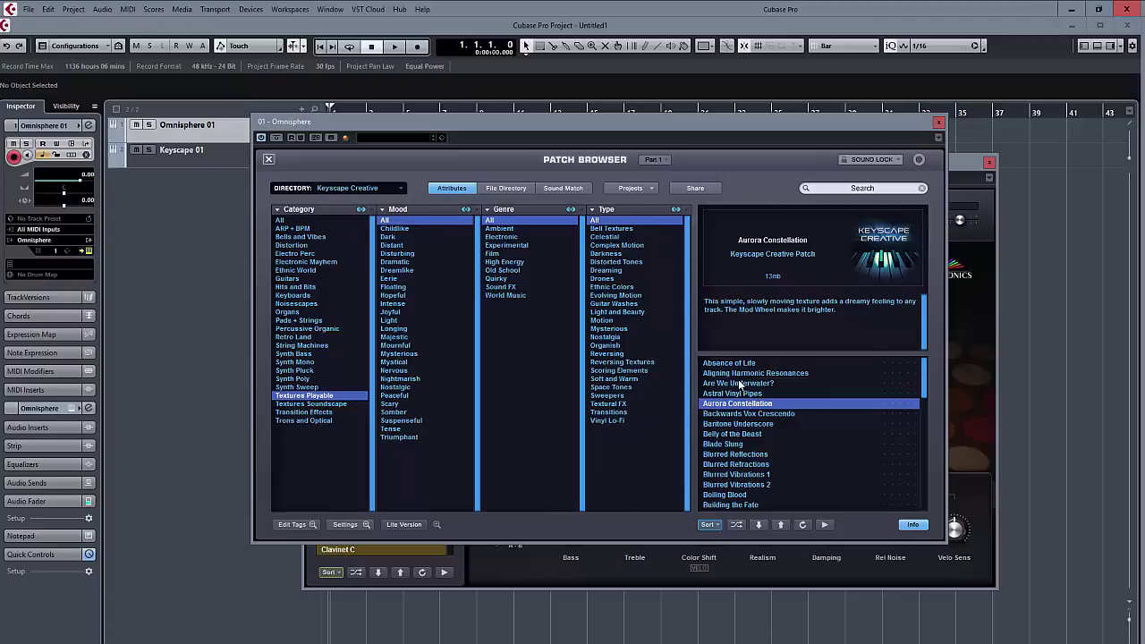
Show the Textures Soundscape category and audition Blissful Sleep, Clockwork Nightmare, Equinox Drone and Erhu Slides FX in D Drone
click(336, 405)
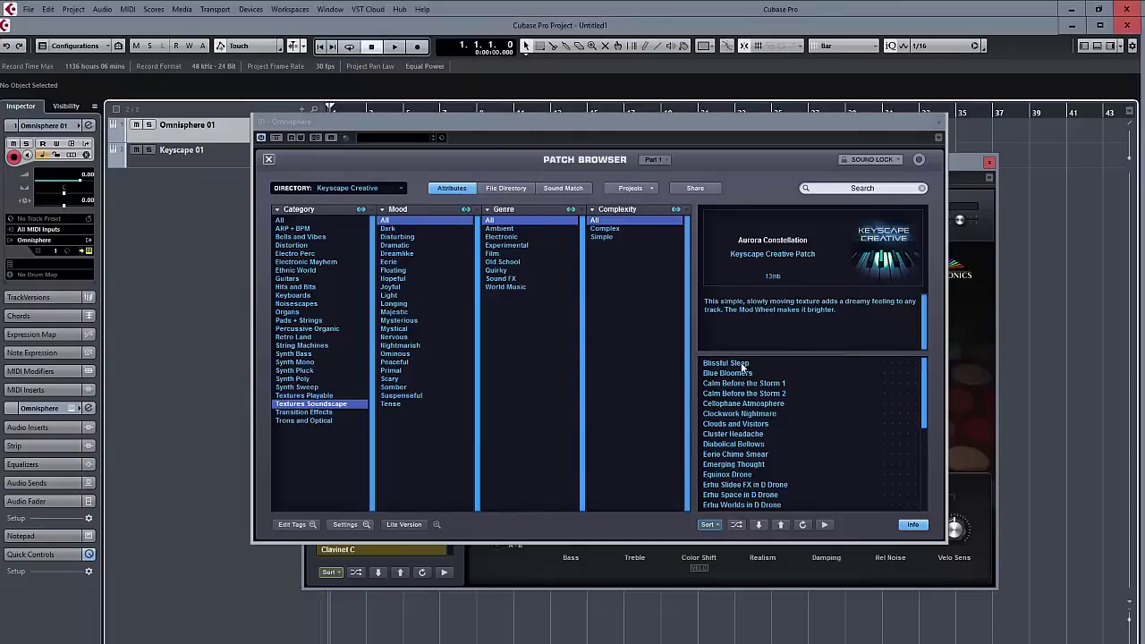
click(743, 363)
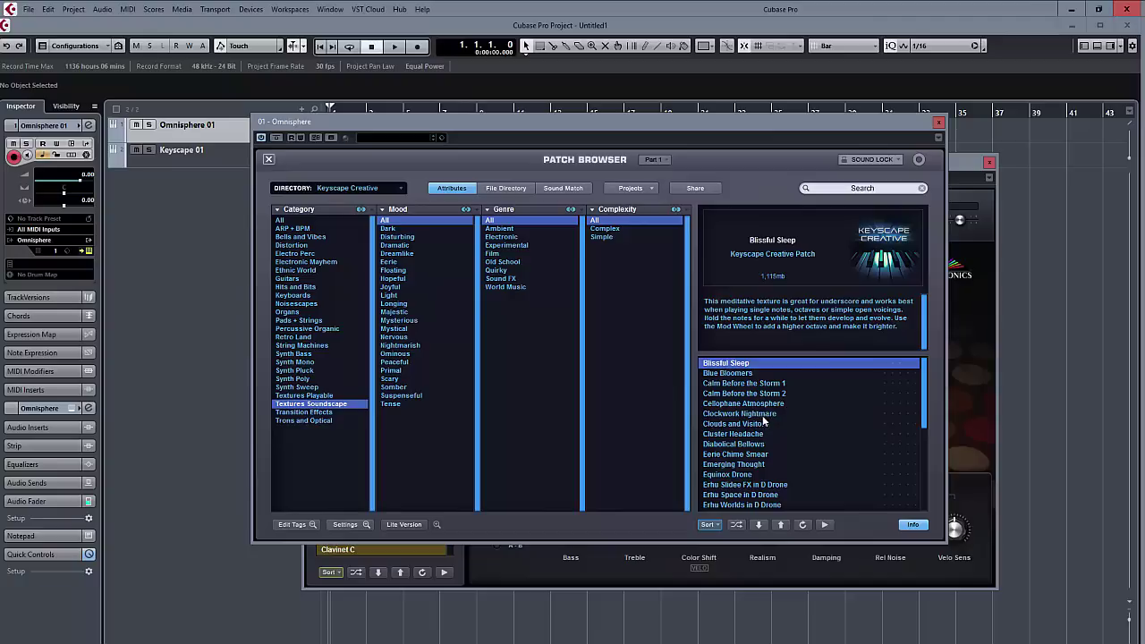
click(764, 414)
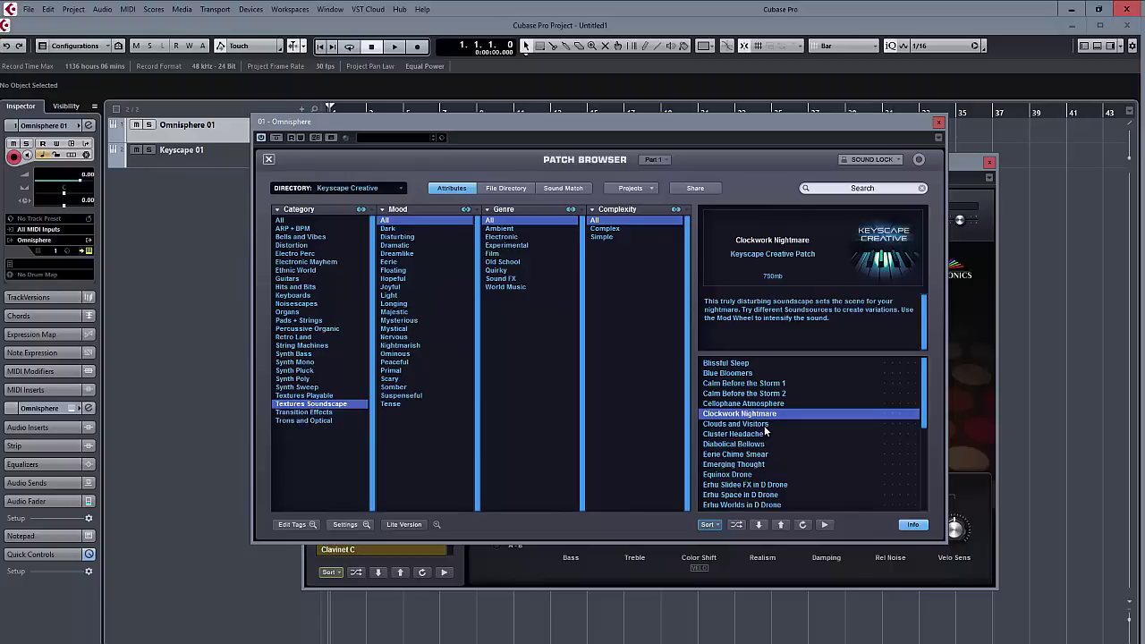
click(768, 475)
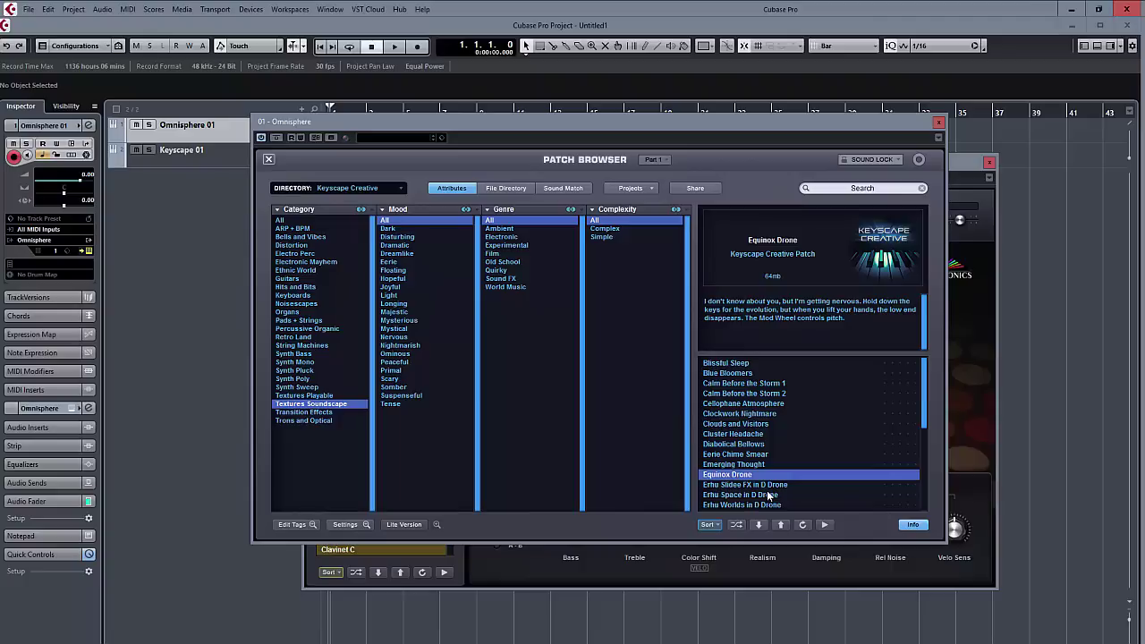
click(765, 488)
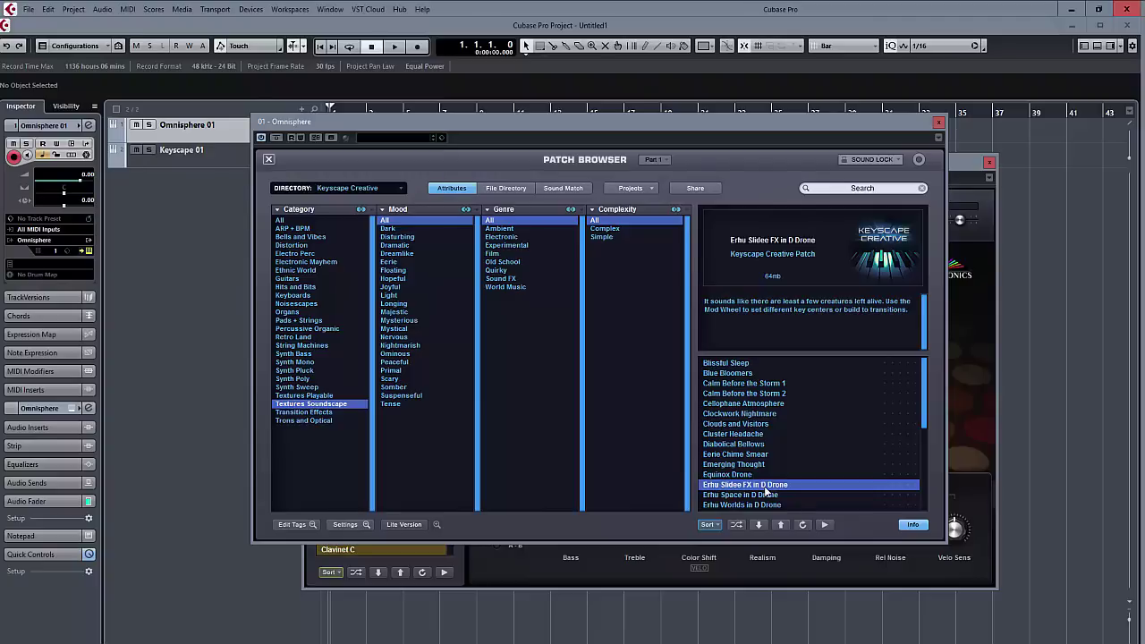
Show the Transition Effects category and audition the Autoharp Major, Minor and Pentatonic Strums, Edgy Riser, Energy Builder and Hands Up for the Drop
click(314, 414)
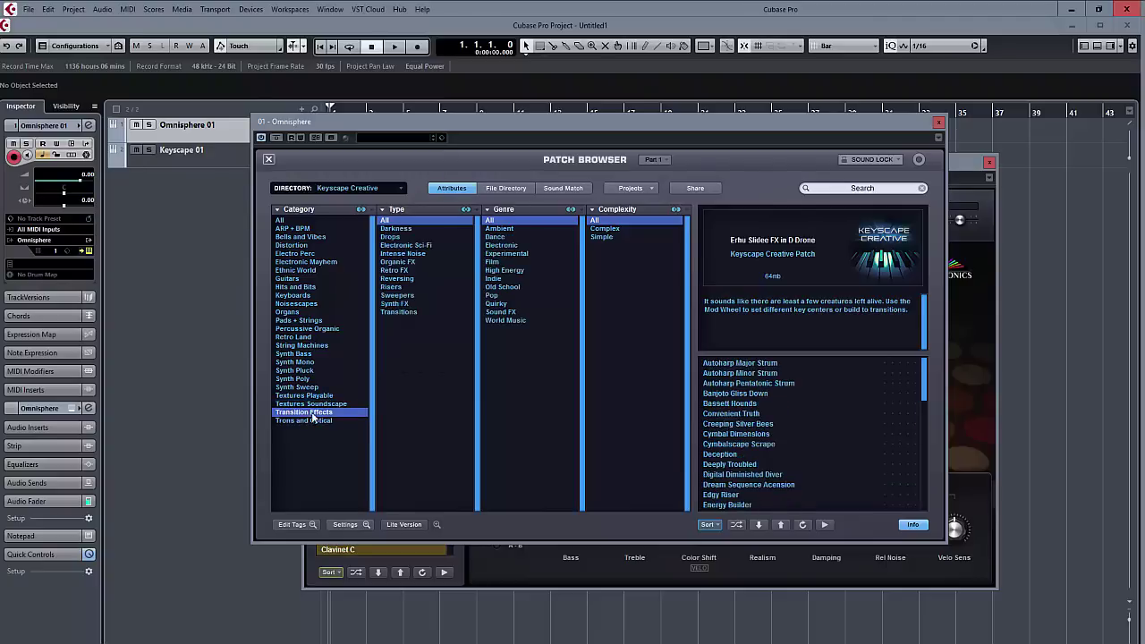
click(762, 364)
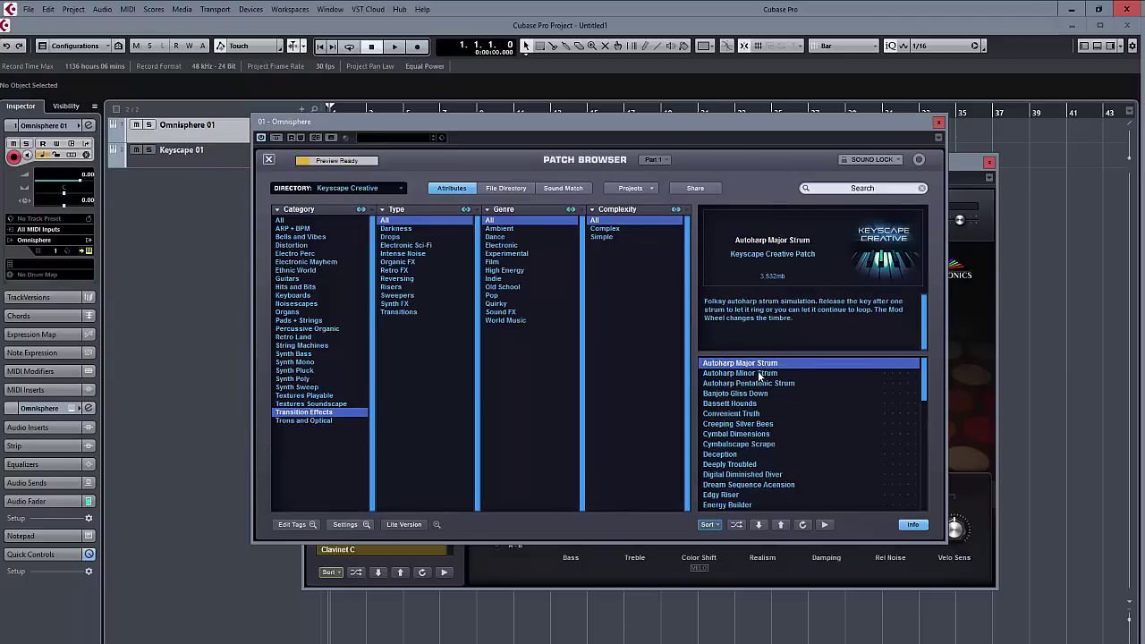
click(760, 373)
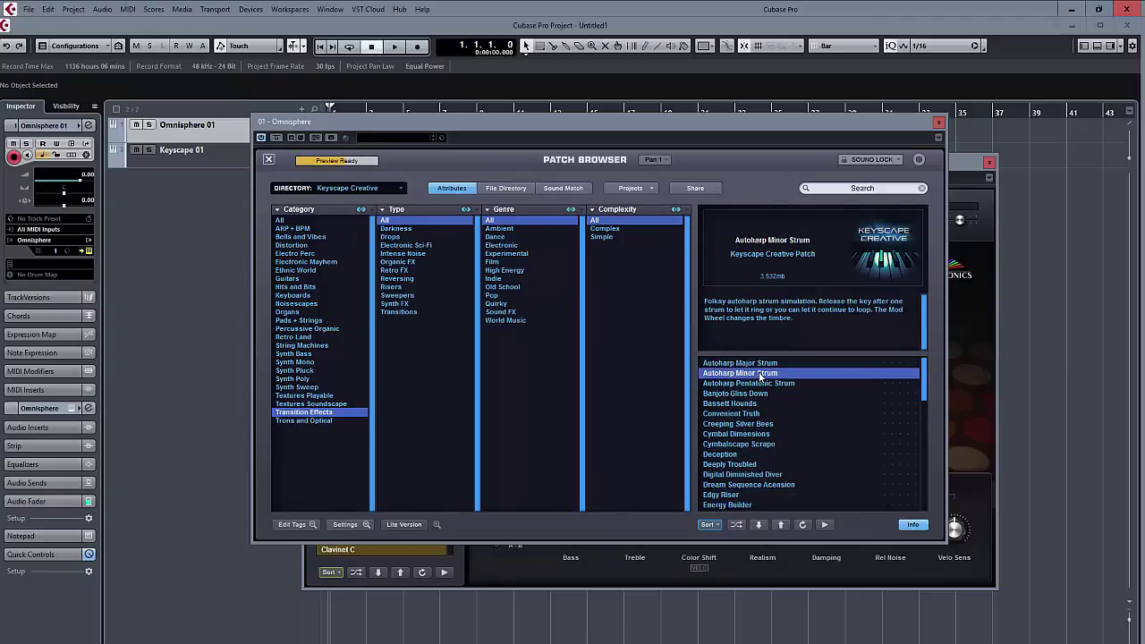
click(753, 383)
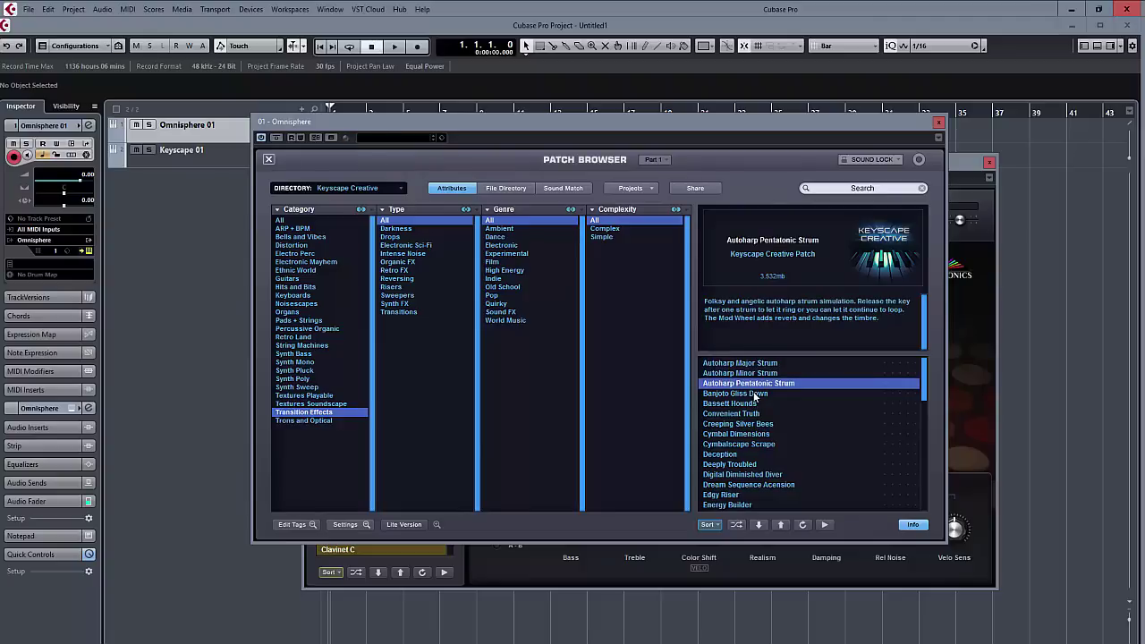
click(740, 494)
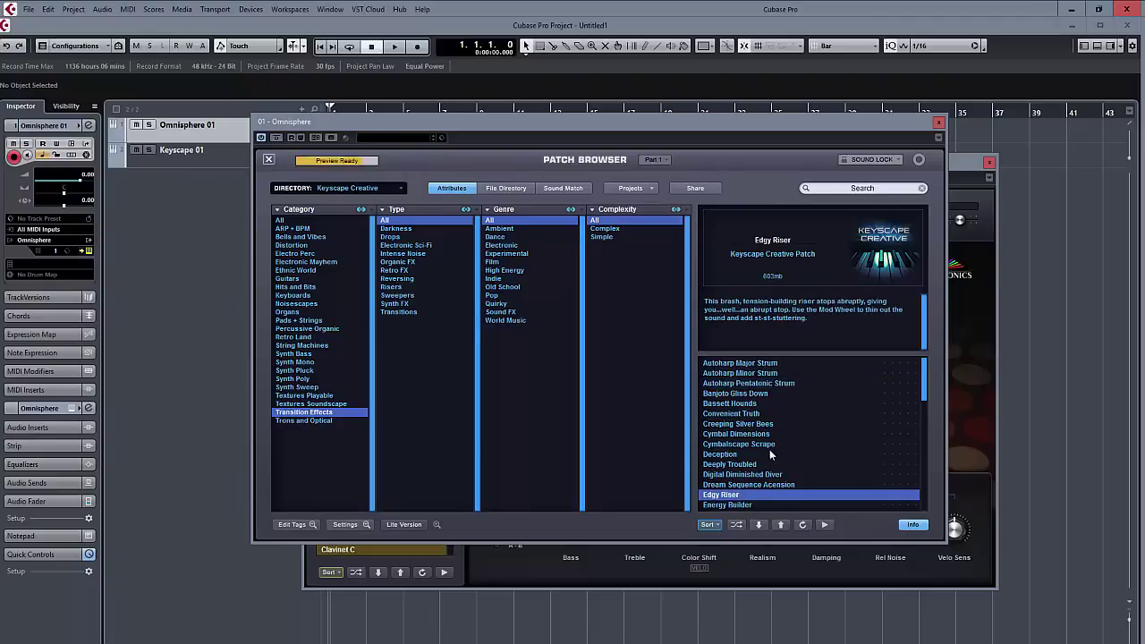
scroll(767, 452, down, 2)
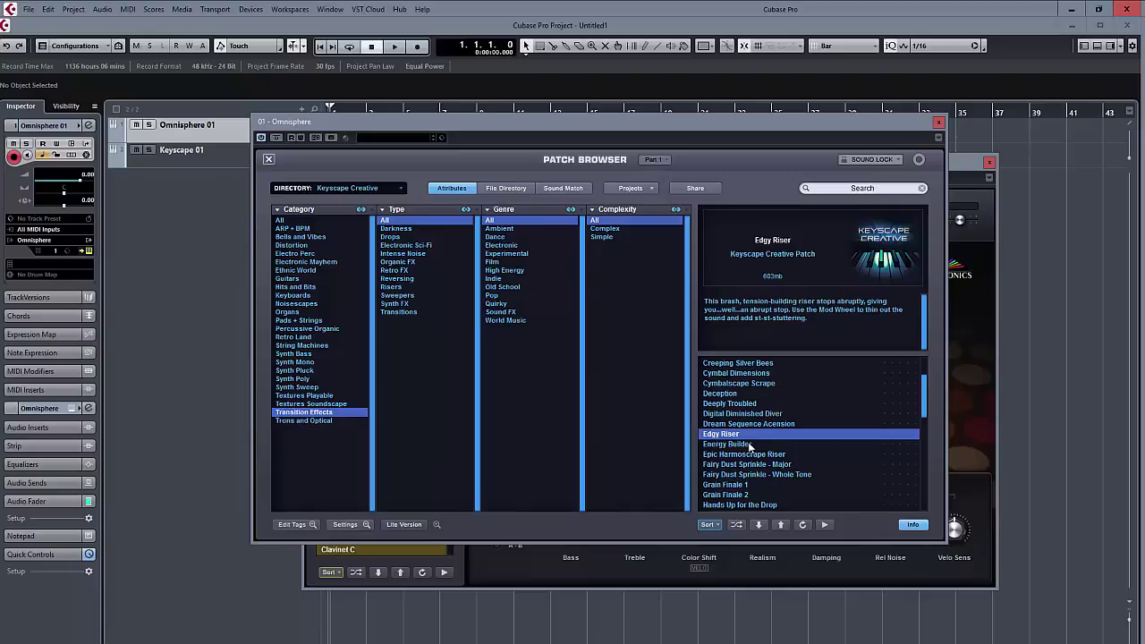
click(747, 445)
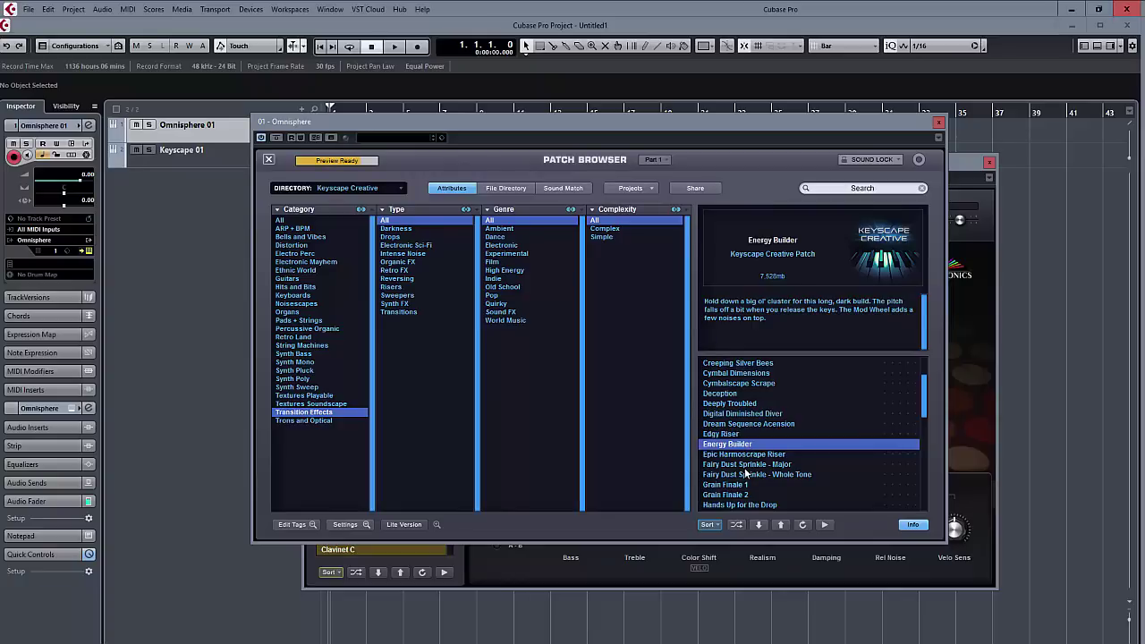
click(741, 466)
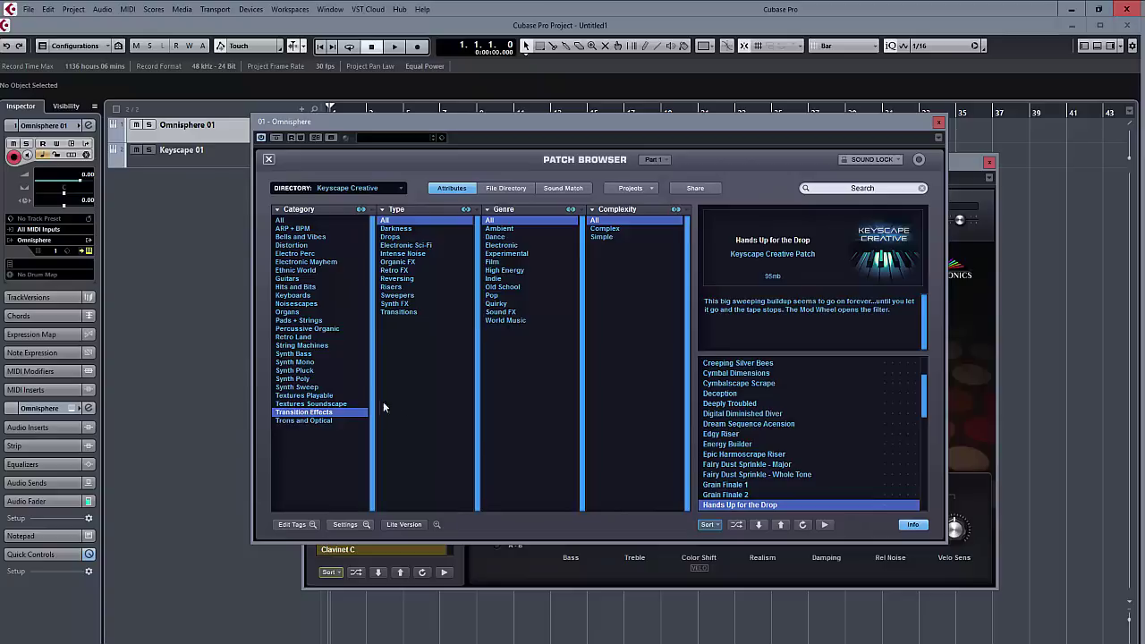
Show the Trons and Optical category and audition Blueberry Fields, Childs Play Vibes, Dust Bunny Chorale and Fifties Suburban Drama Strings
click(318, 420)
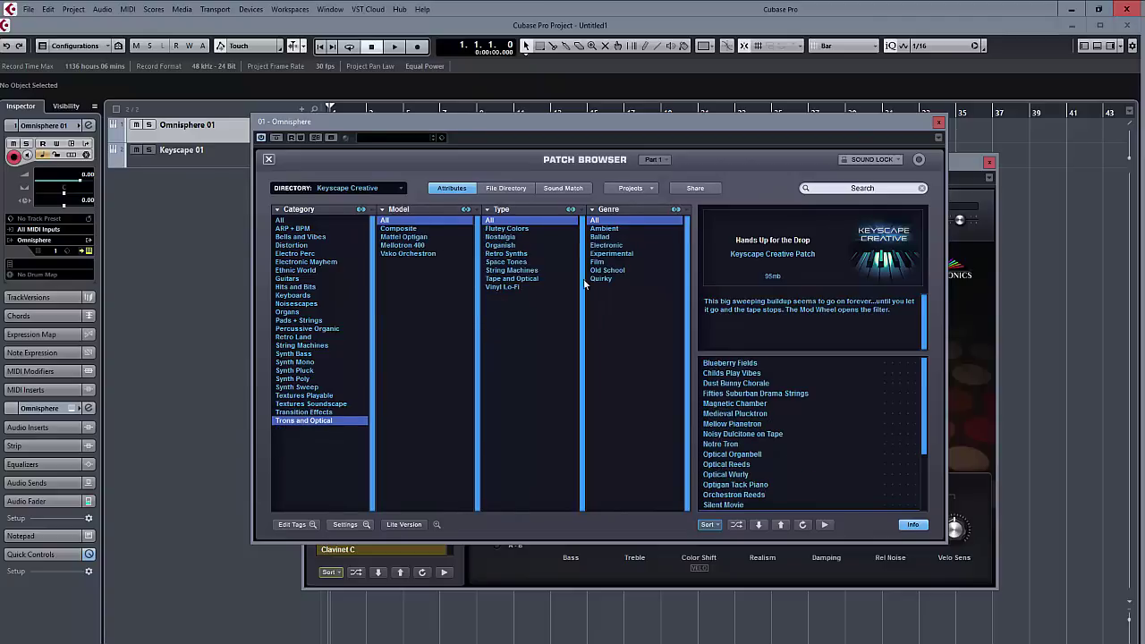
click(751, 365)
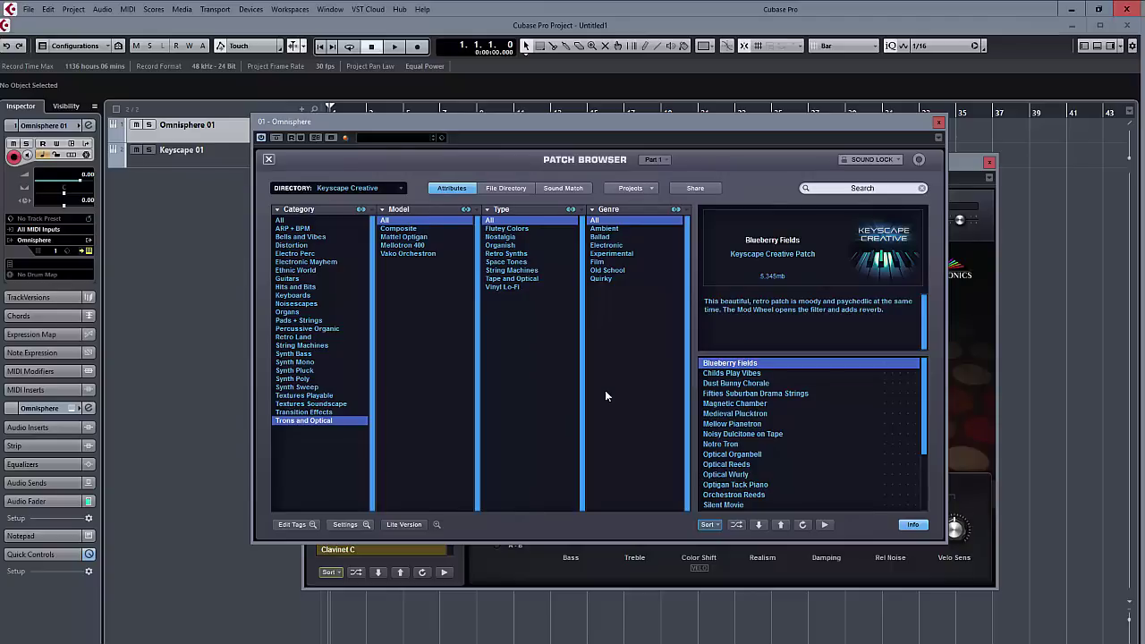
key(Down)
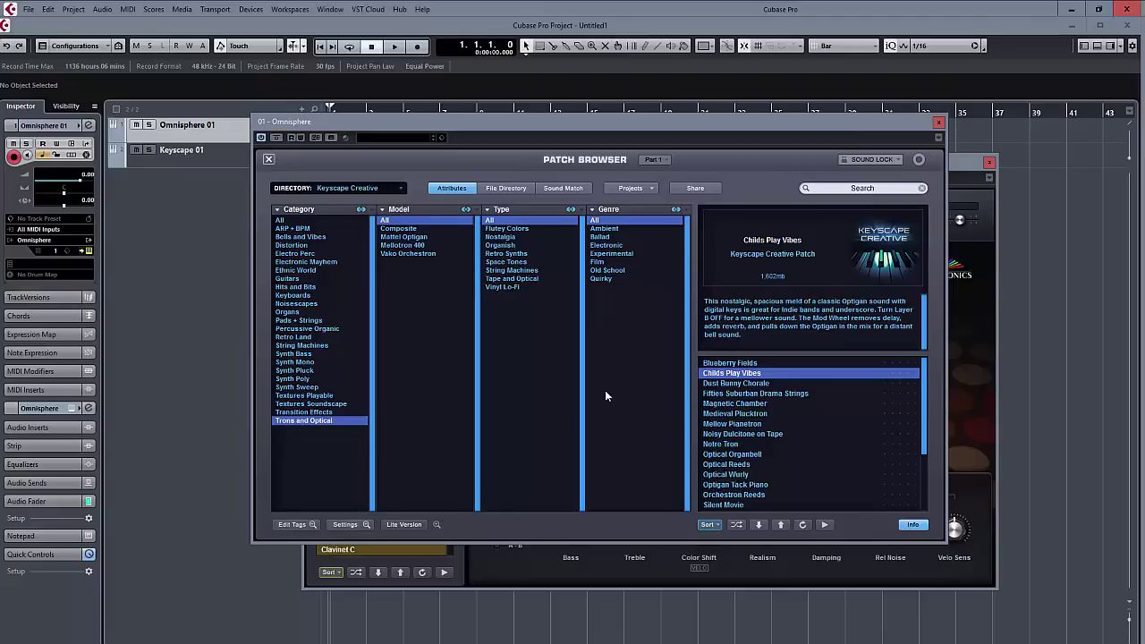
key(Down)
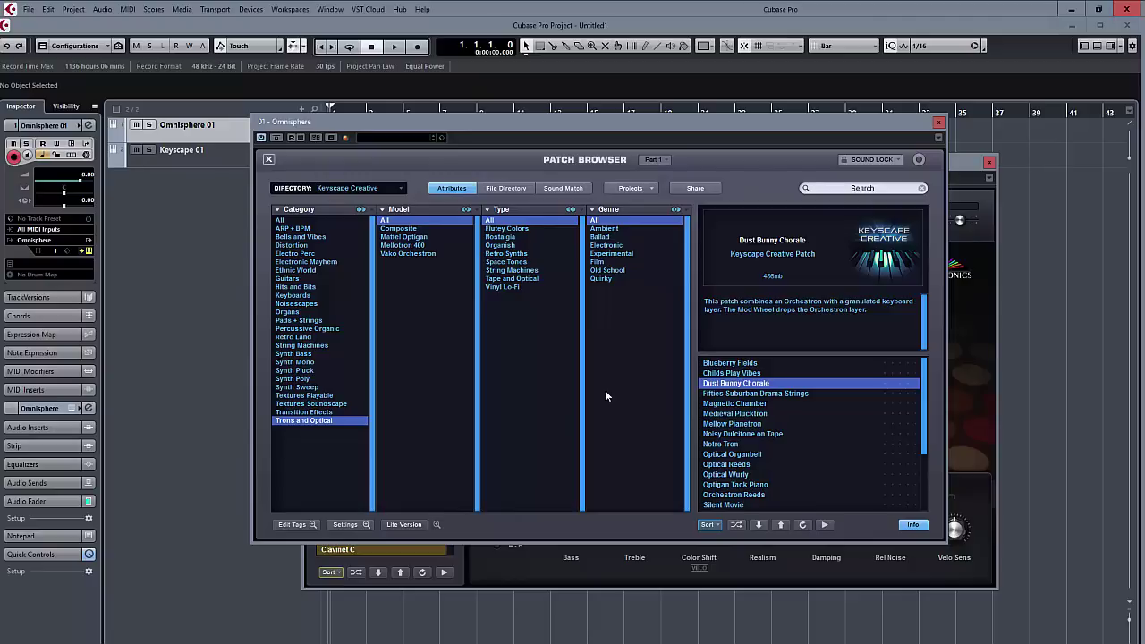
key(Down)
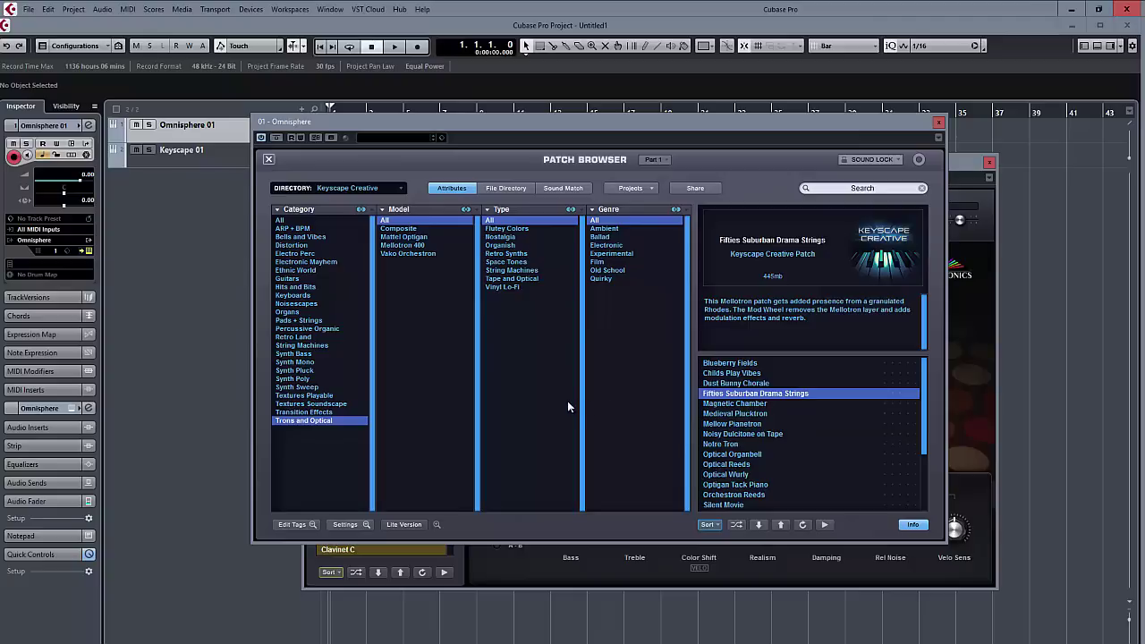
Close the full-size patch browser and load Big Sticky Shine Synth from the Synth Poly category to inspect its arpeggiator
click(288, 229)
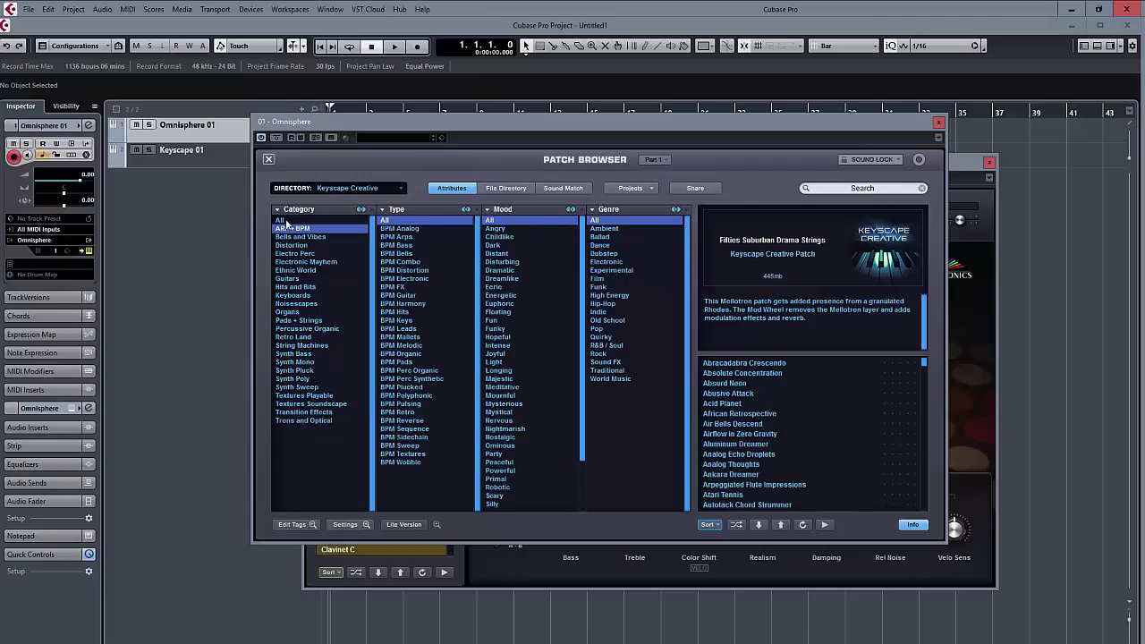
click(268, 159)
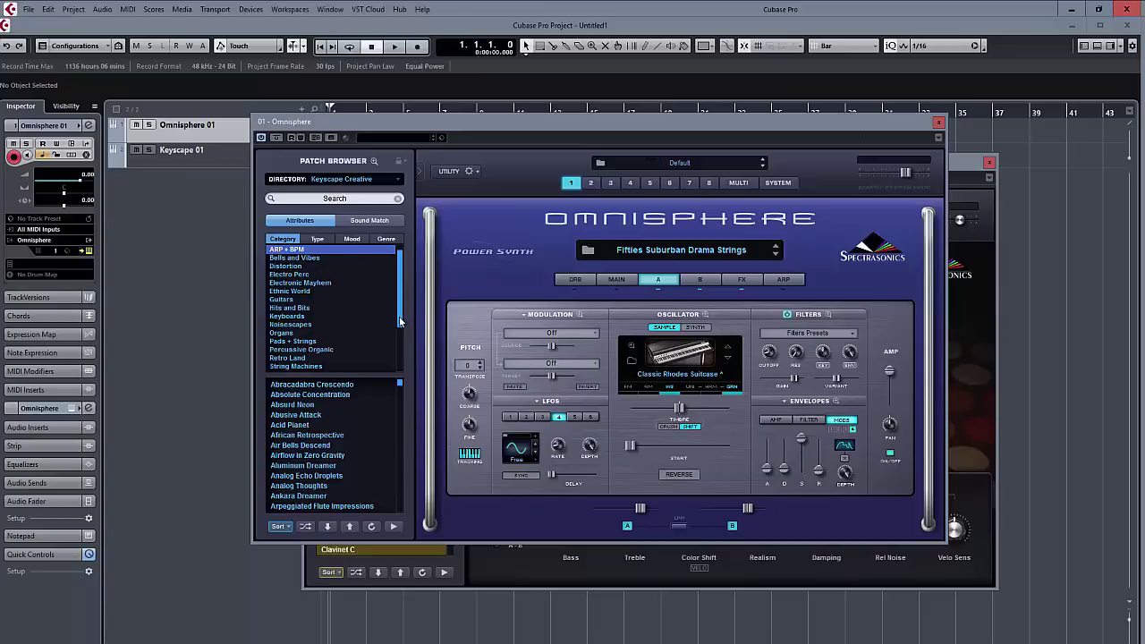
drag(402, 314, 401, 349)
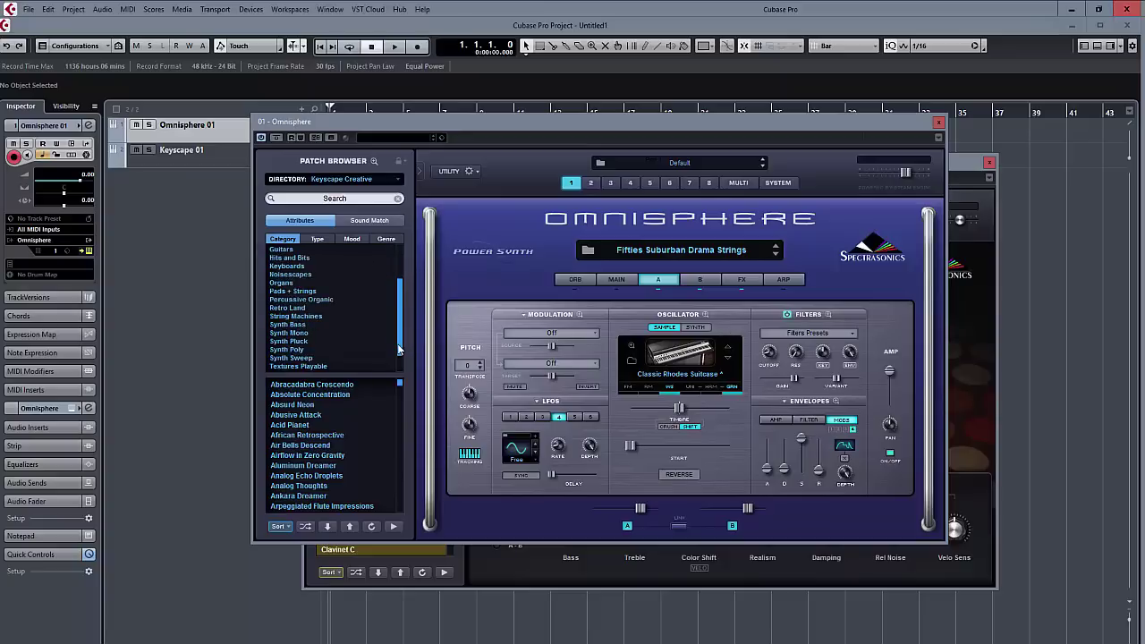
click(305, 350)
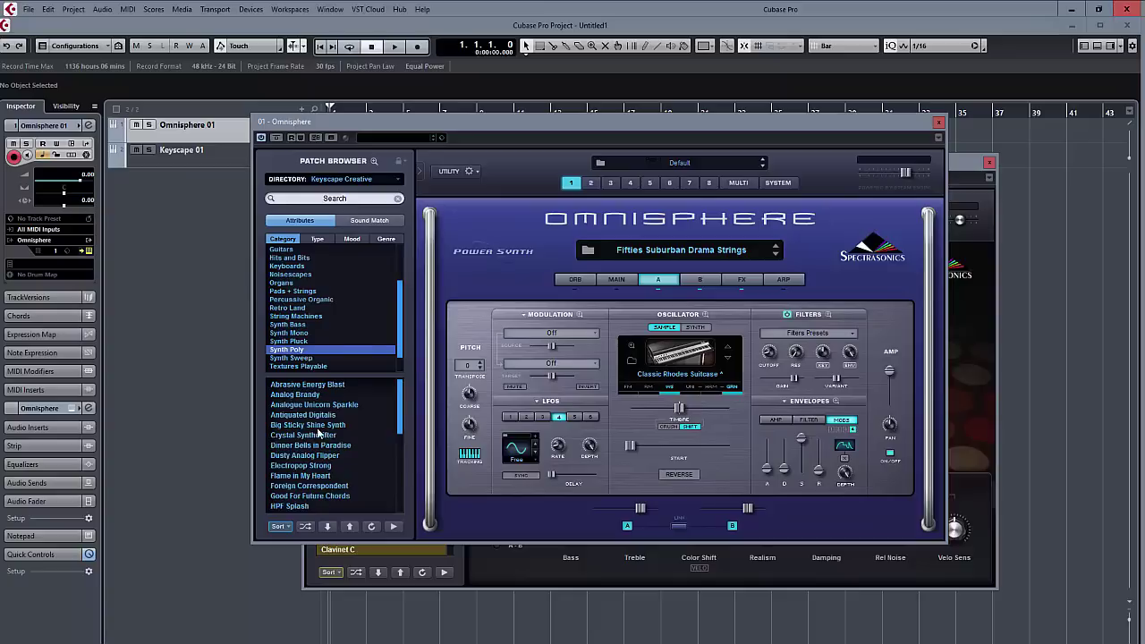
click(318, 426)
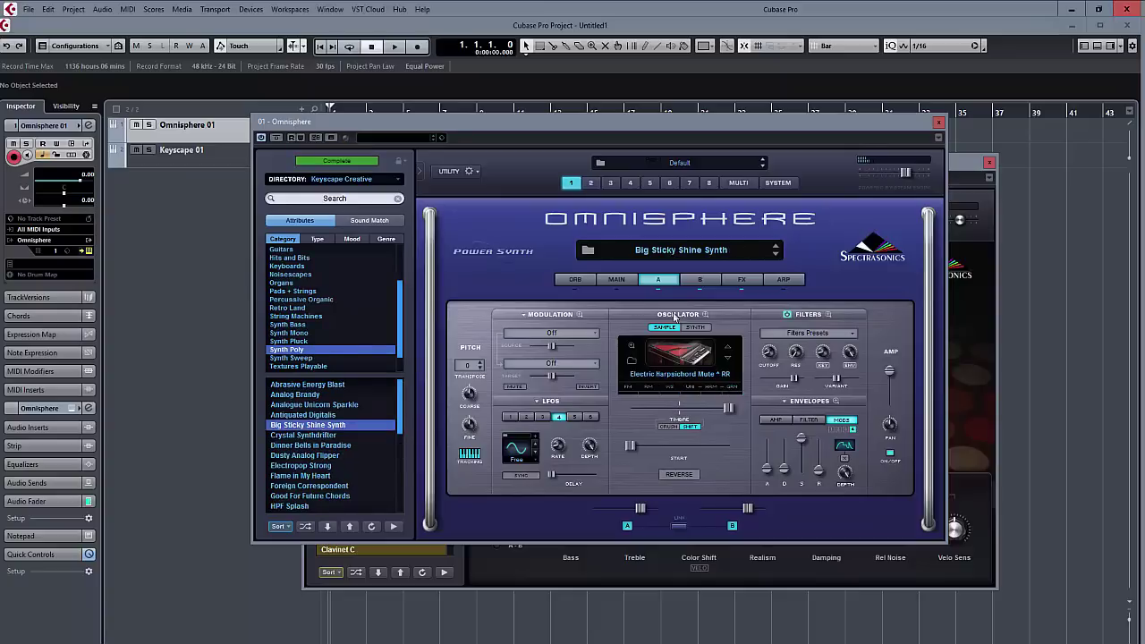
click(785, 280)
click(618, 316)
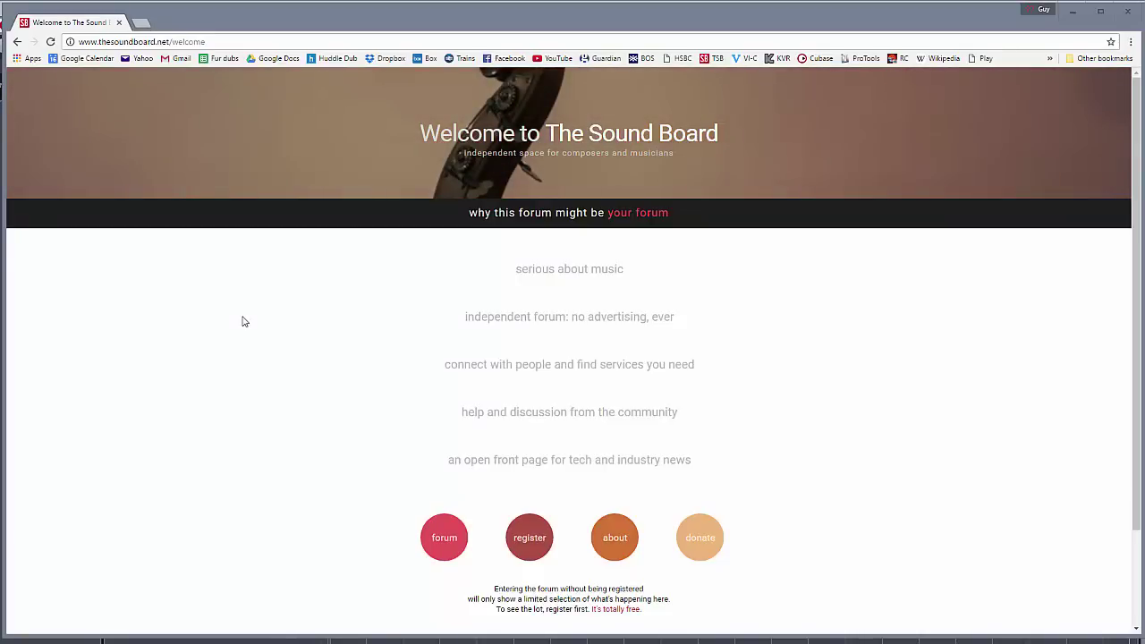
In the web browser, look through the forum sections on The Sound Board's index page and return to its welcome page
click(18, 43)
scroll(483, 403, down, 3)
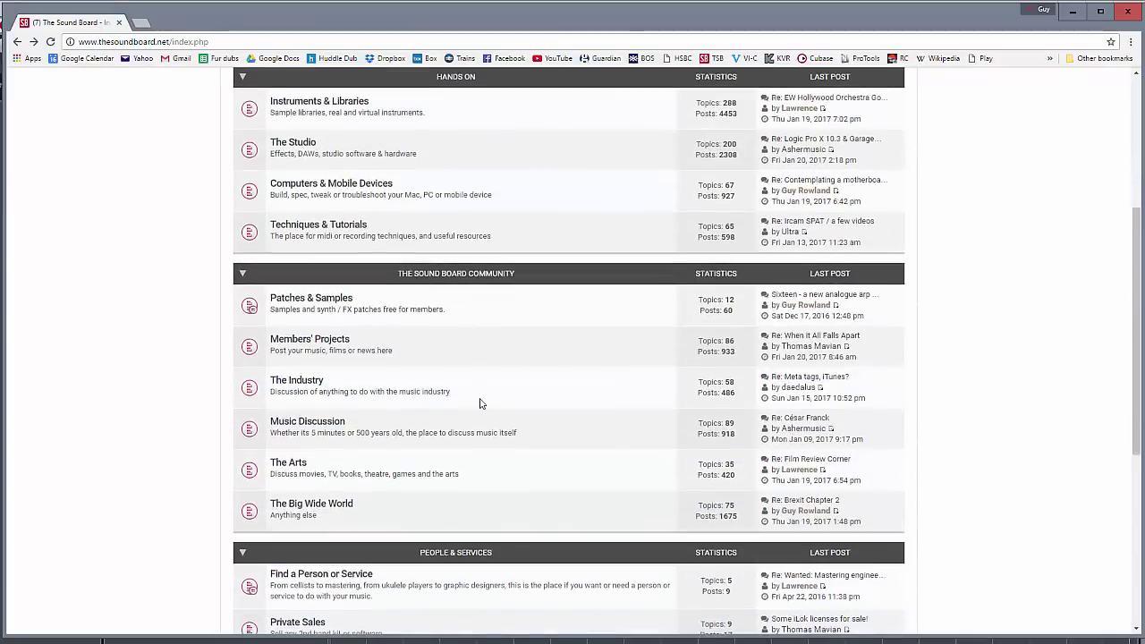
scroll(480, 404, up, 3)
scroll(481, 404, down, 3)
scroll(480, 404, up, 1)
scroll(480, 404, up, 3)
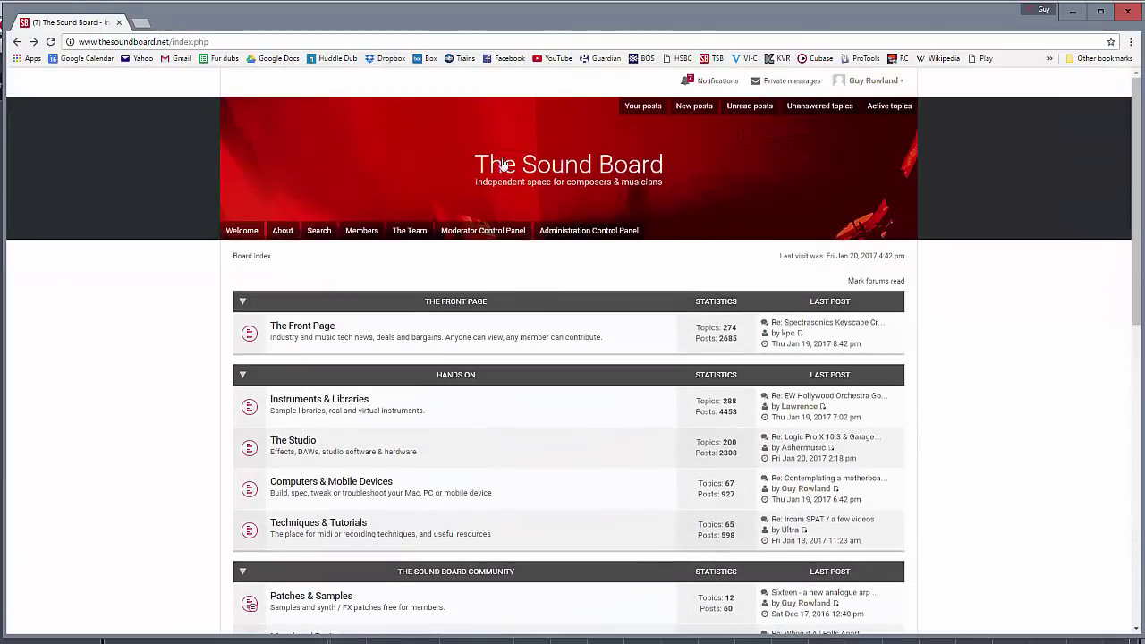
click(34, 42)
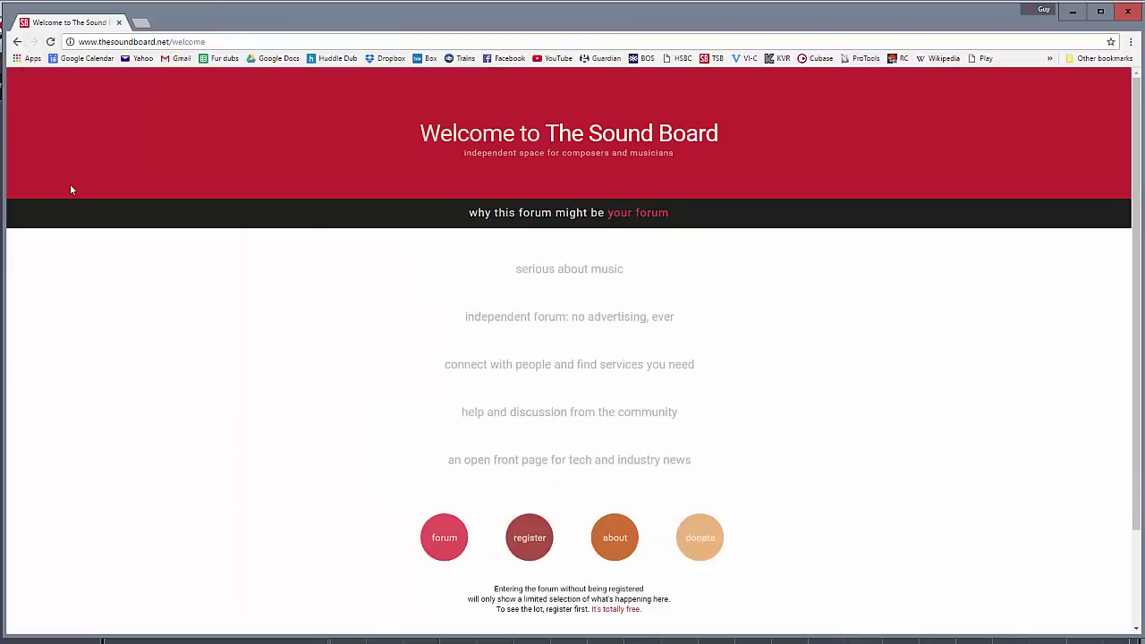